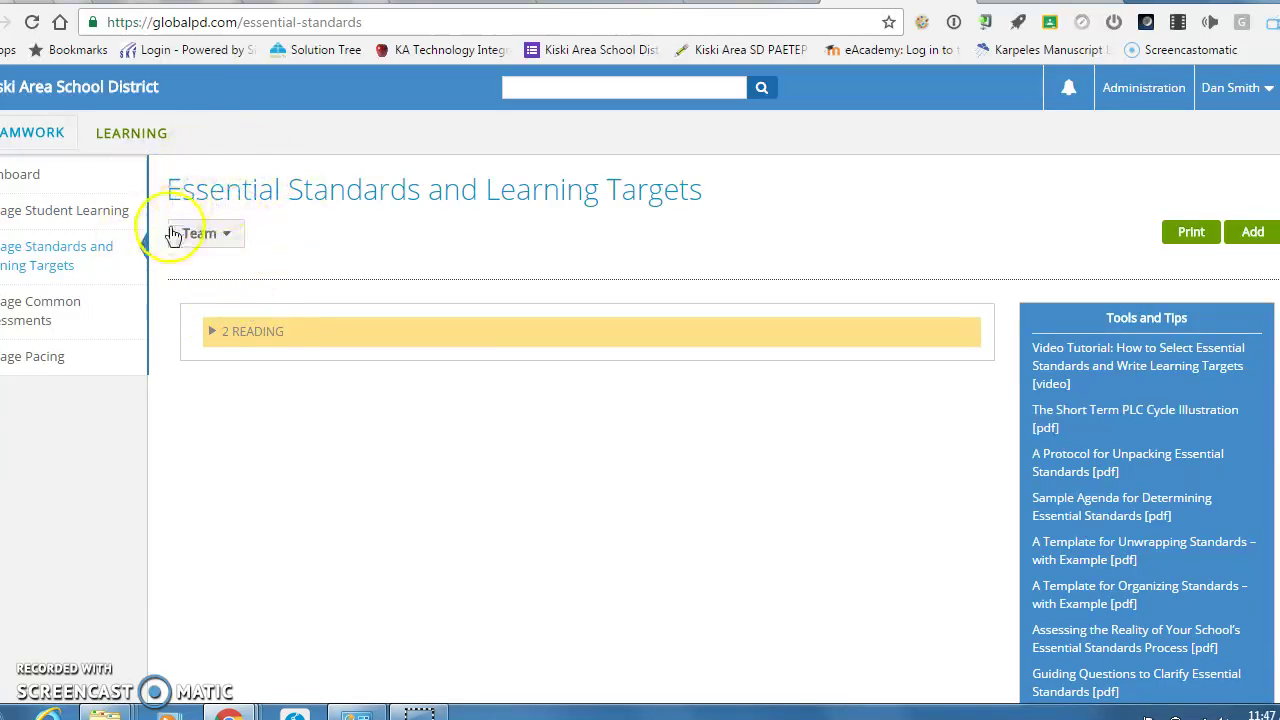
# Browse the Team filter's list under Kiski Area School District, including the teams of Kiski Area South Primary School, without applying a filter.
pyautogui.click(226, 234)
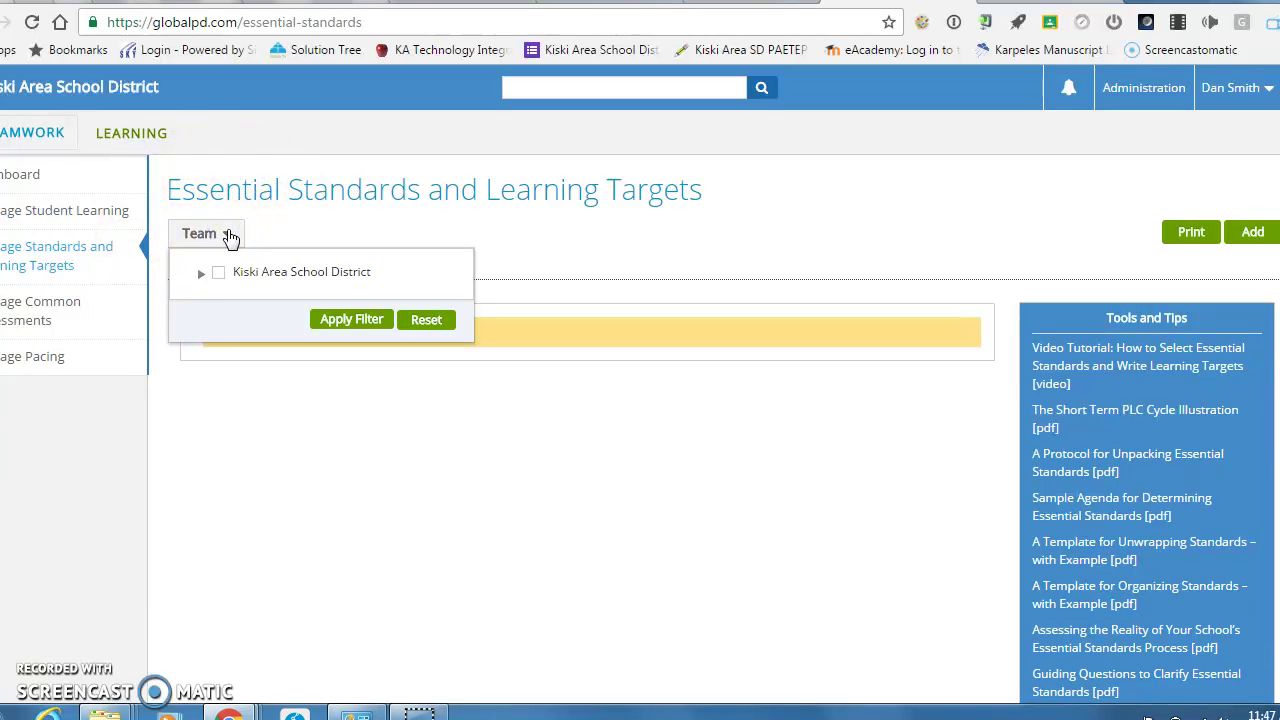
pyautogui.click(199, 278)
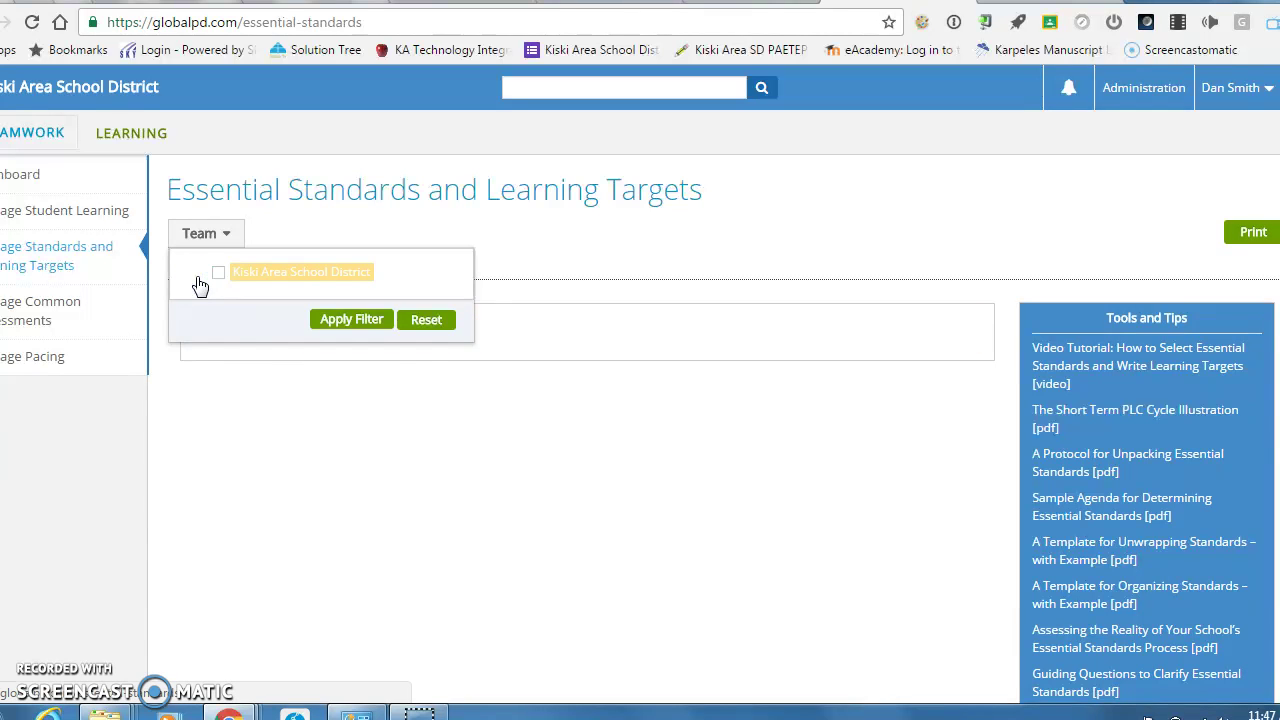
pyautogui.click(200, 280)
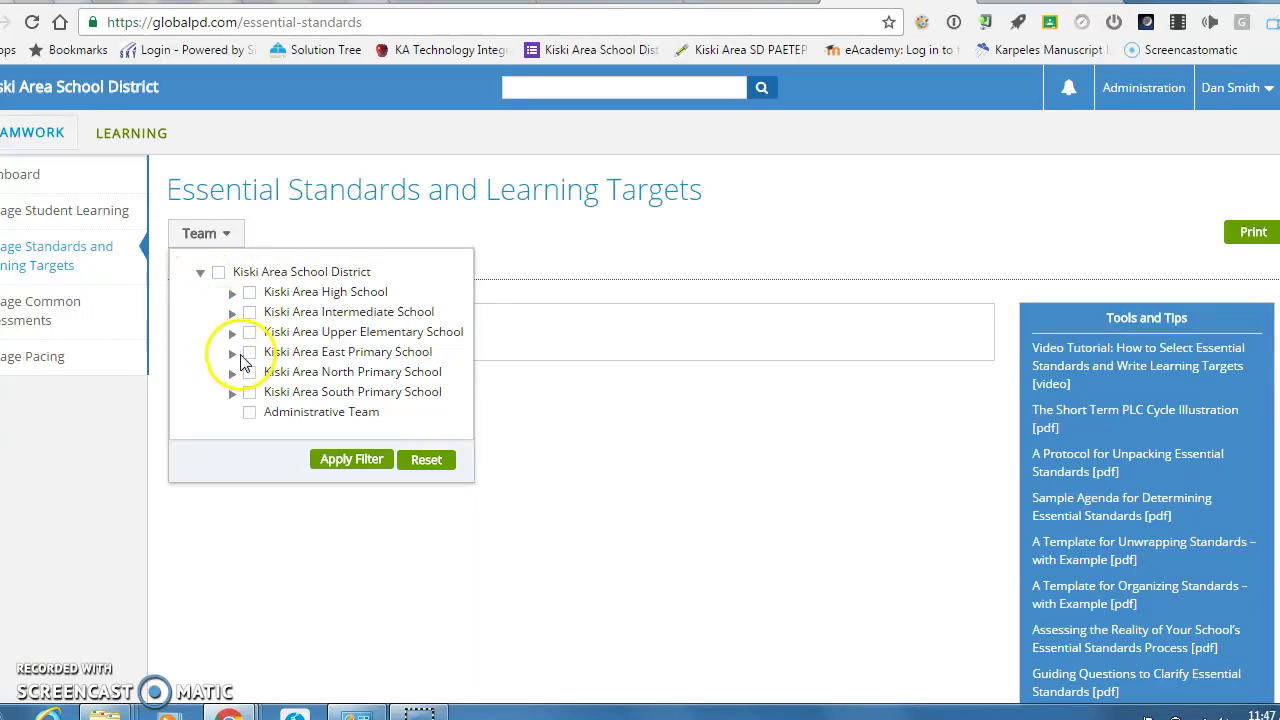
pyautogui.click(232, 393)
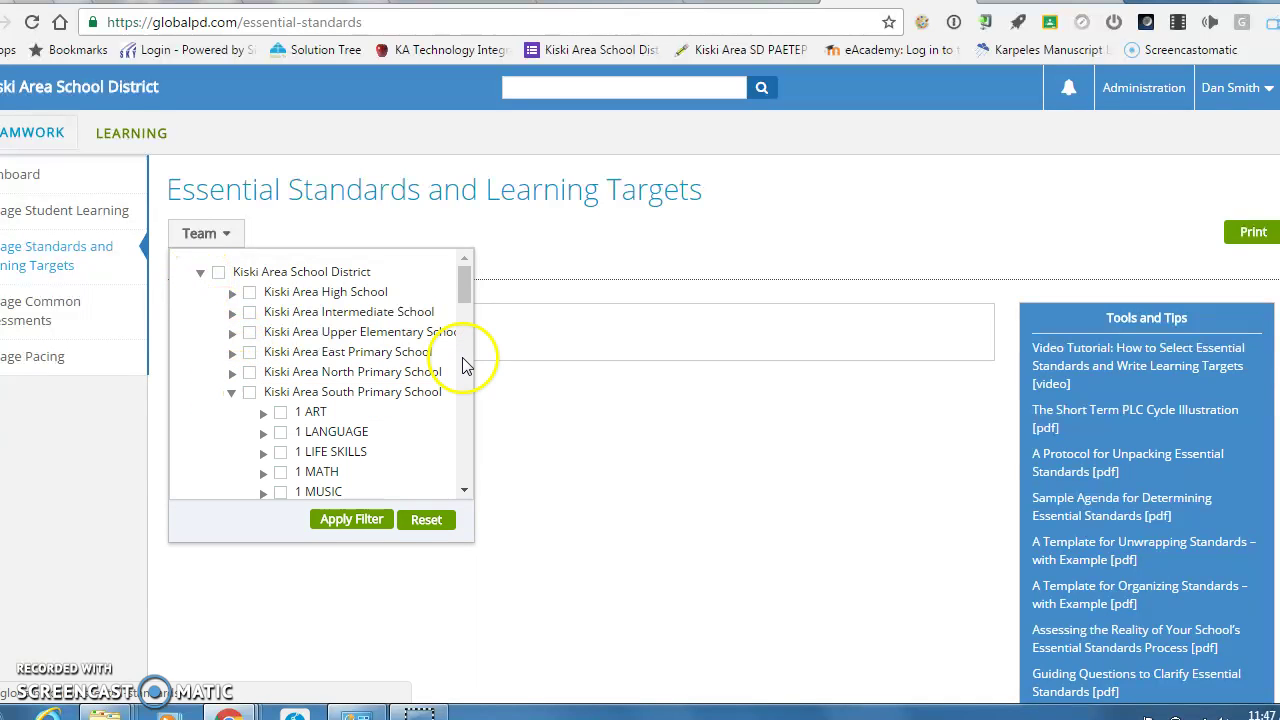
pyautogui.moveTo(463, 300)
pyautogui.mouseDown()
pyautogui.moveTo(465, 357)
pyautogui.moveTo(458, 290)
pyautogui.moveTo(469, 280)
pyautogui.mouseUp()
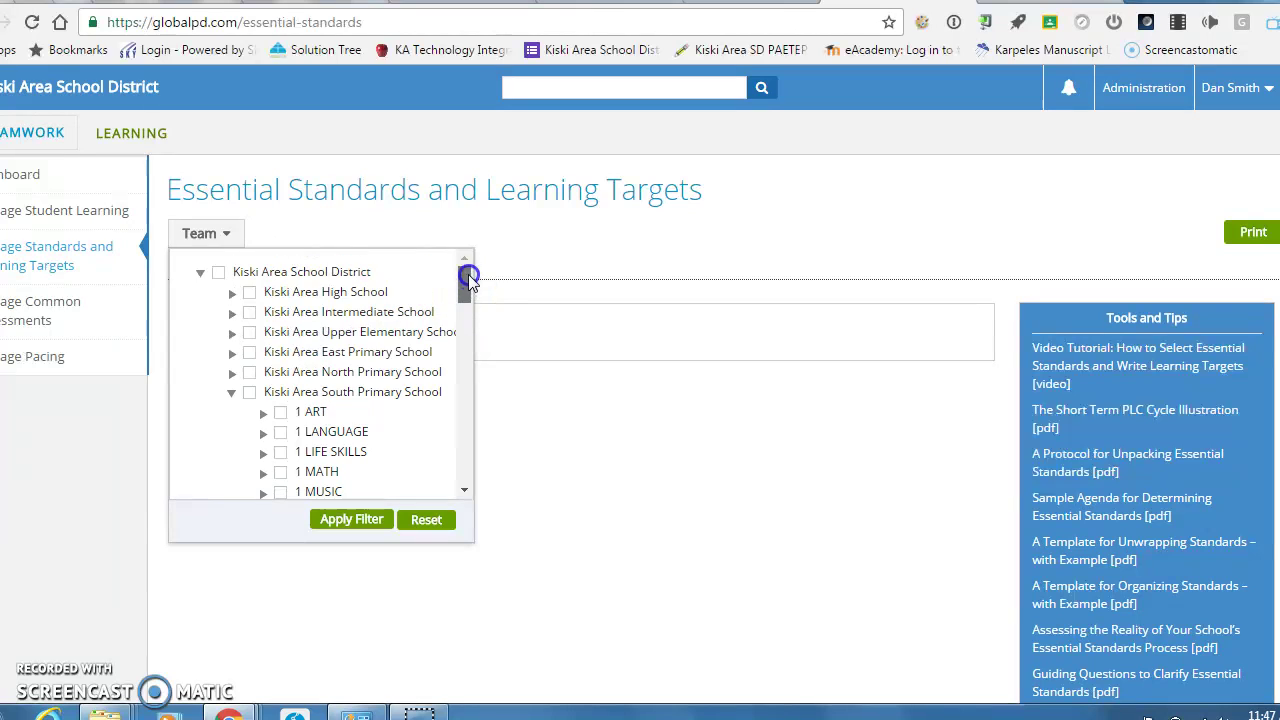
pyautogui.click(575, 379)
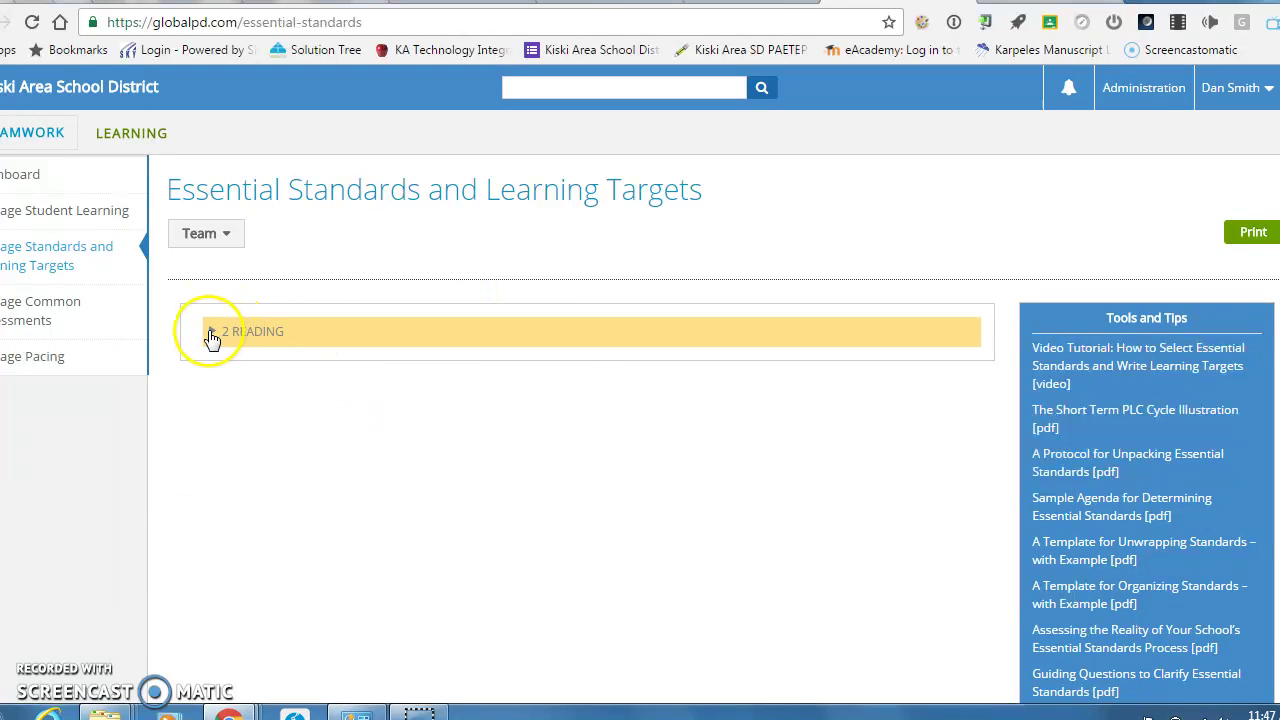
# Expand the 2 READING essential standards and view the learning target under CC.1.1.2.E Read on - level text with purpose and understanding.
pyautogui.click(211, 336)
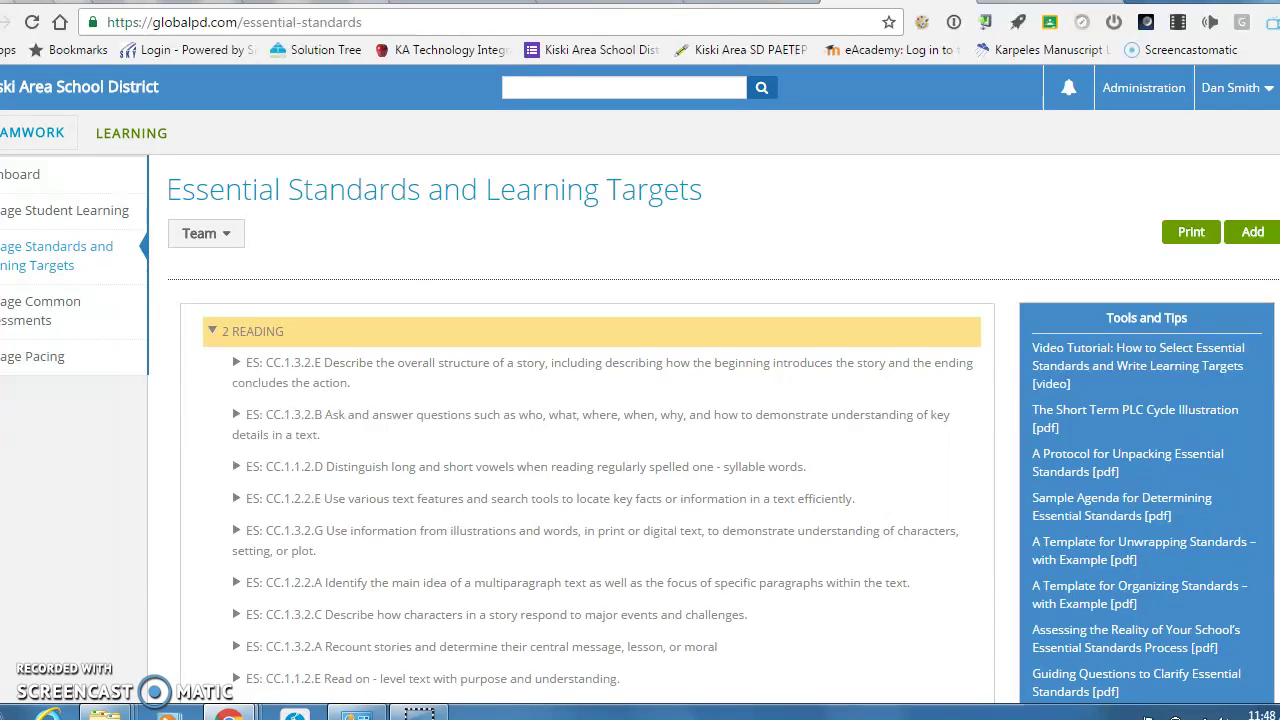
pyautogui.scroll(-3, 640, 400)
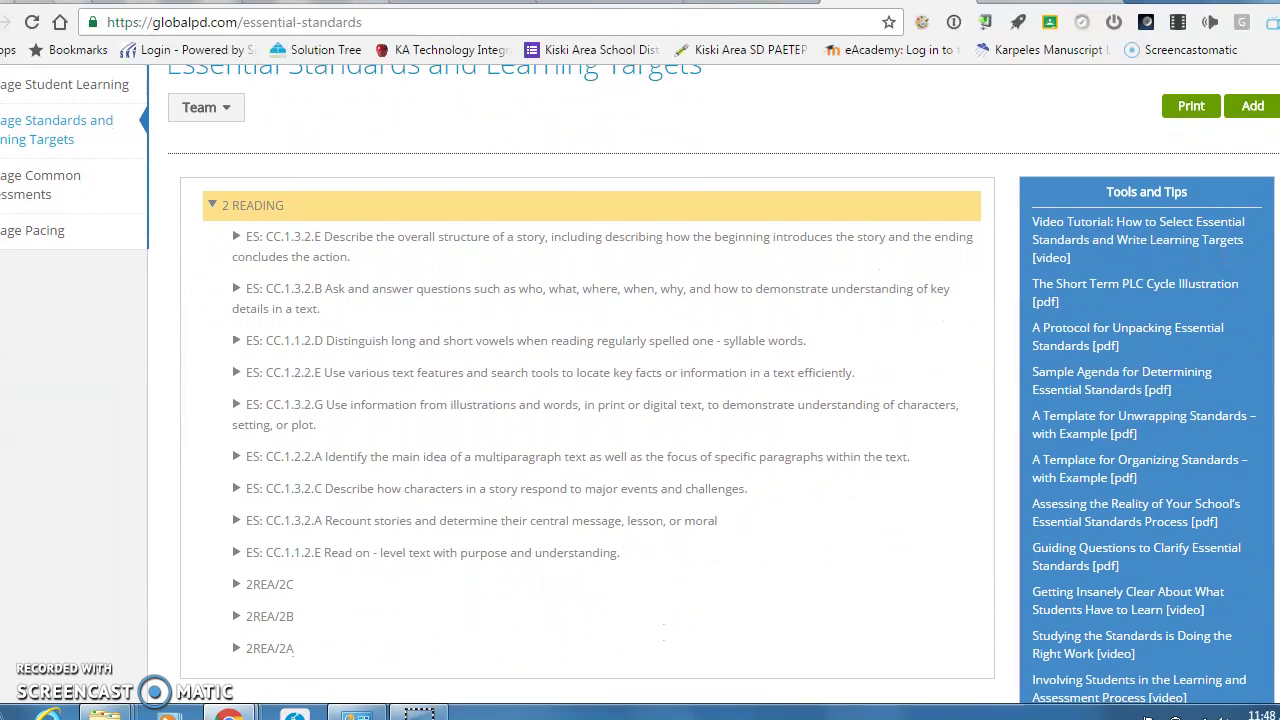
pyautogui.scroll(-1, 640, 400)
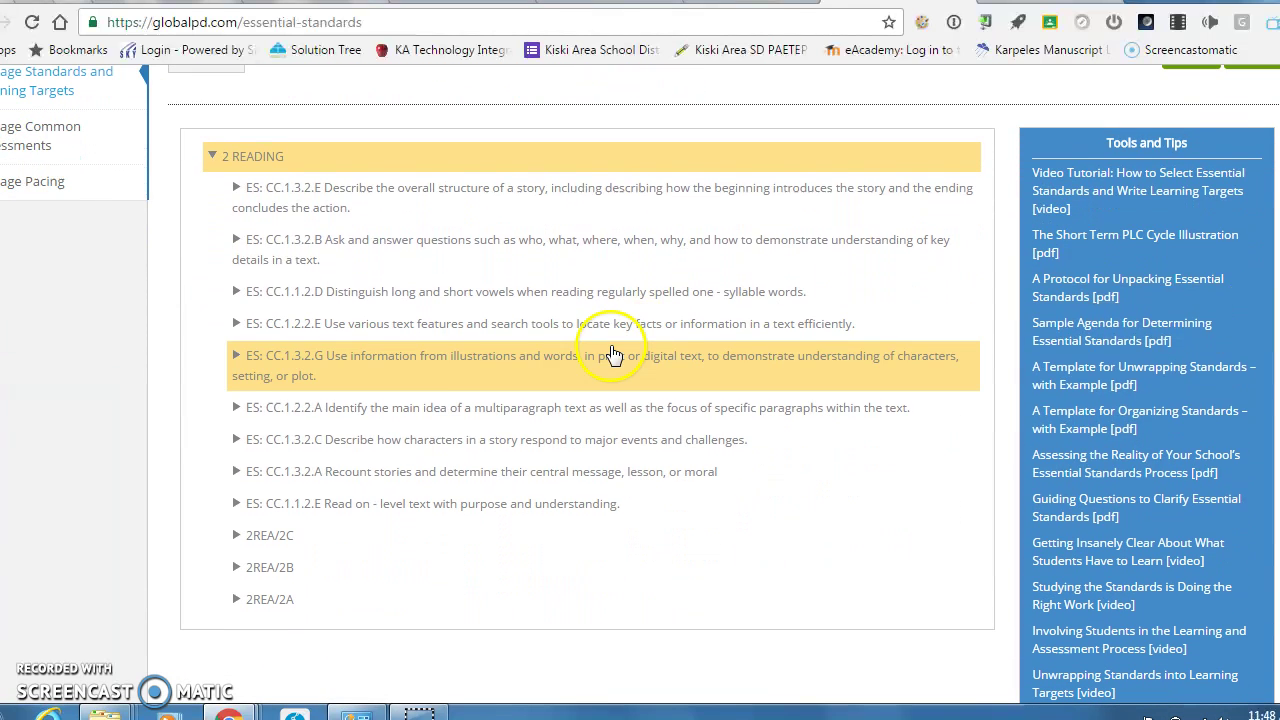
pyautogui.click(235, 505)
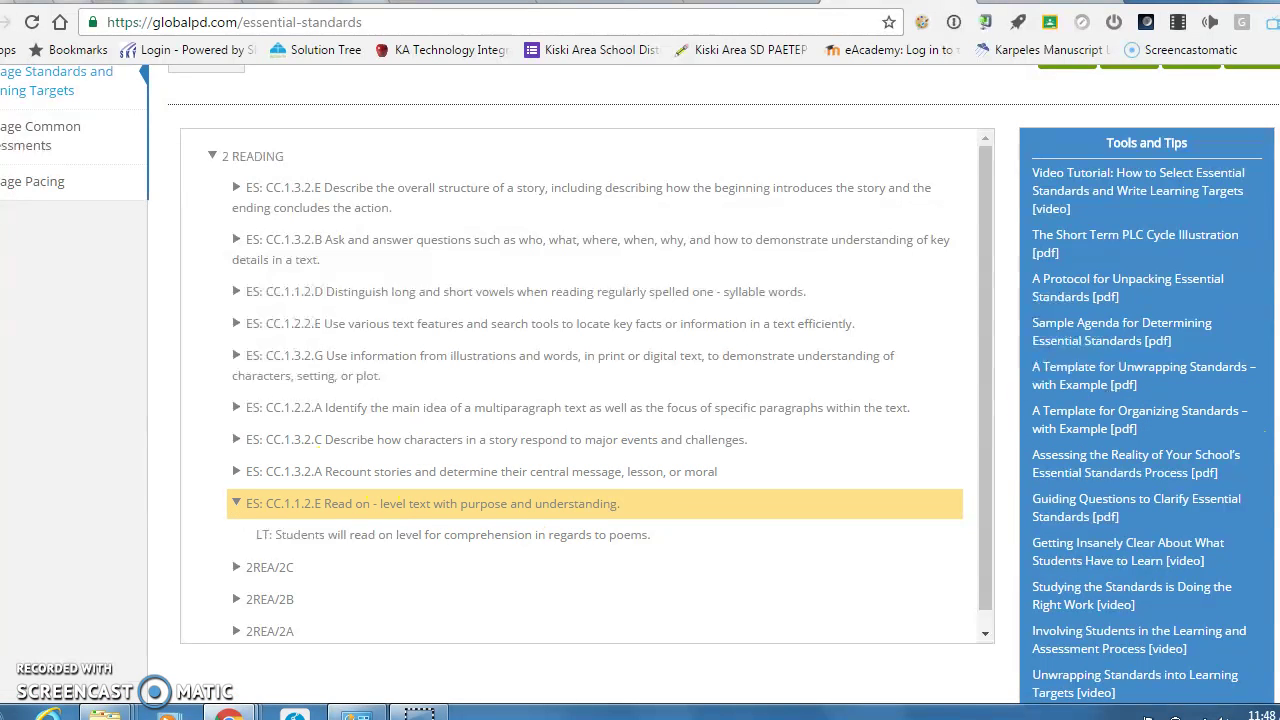
pyautogui.scroll(1, 640, 384)
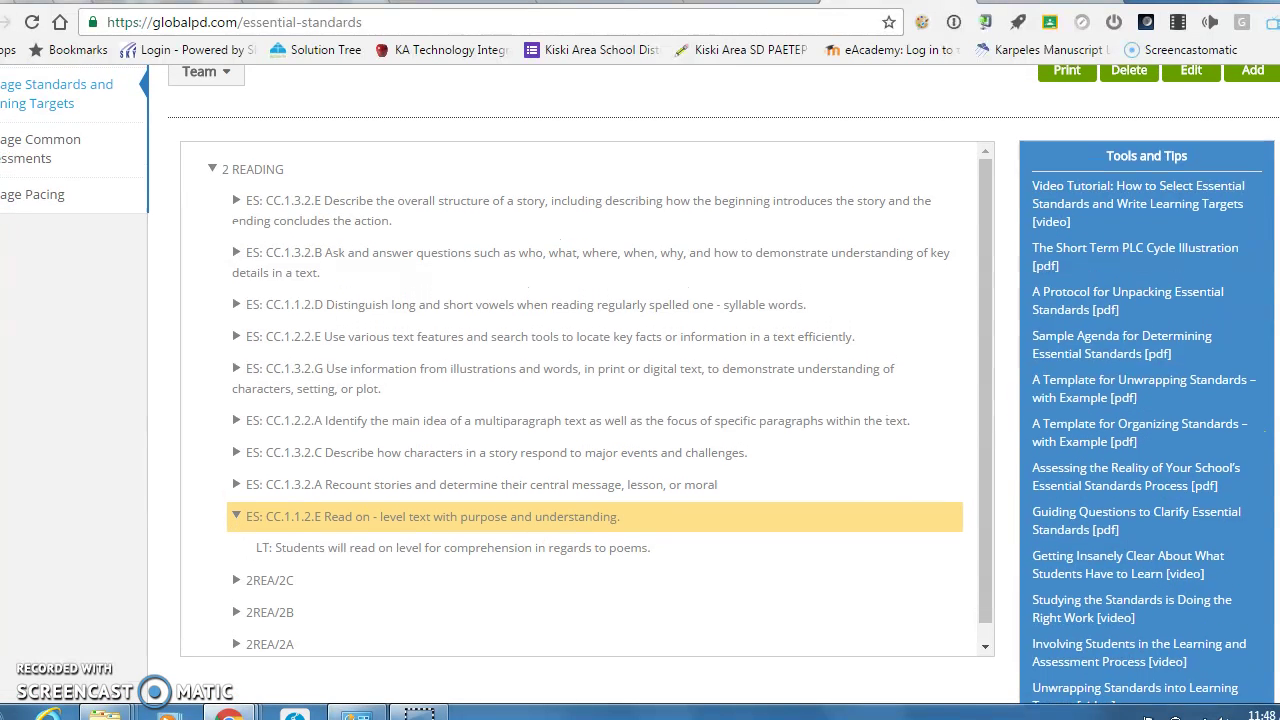
pyautogui.click(549, 557)
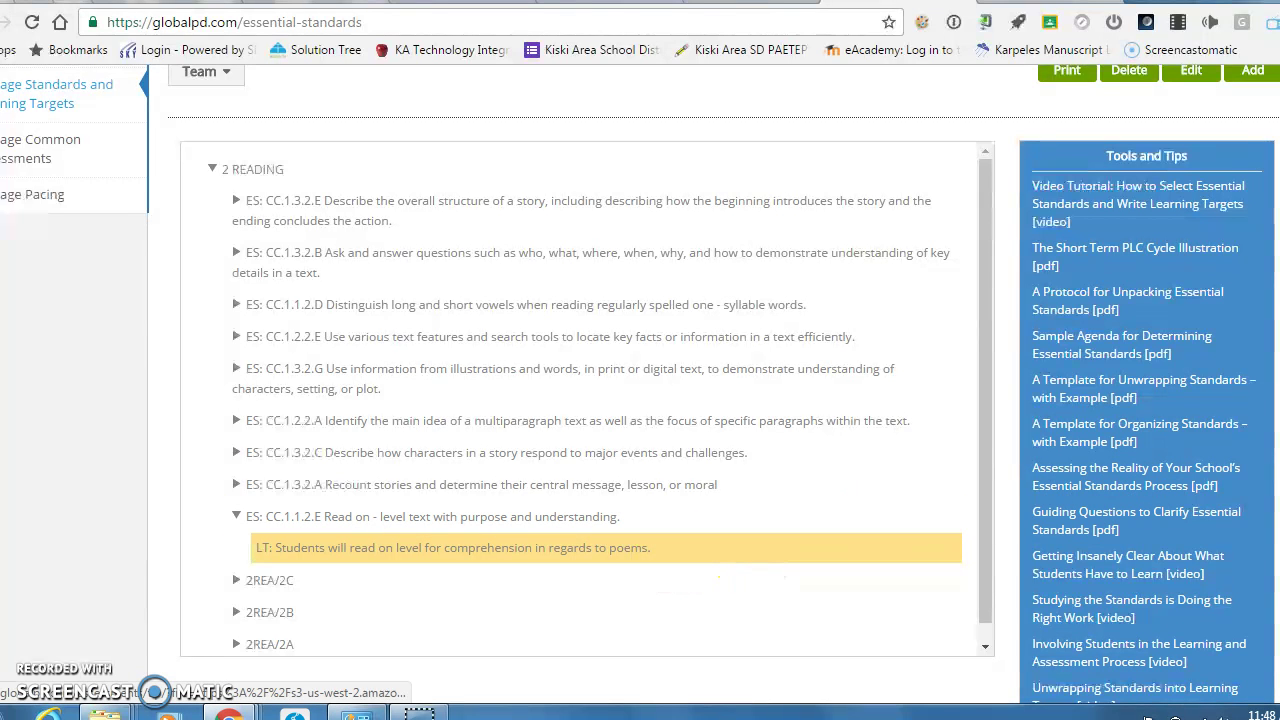
pyautogui.scroll(1, 1130, 330)
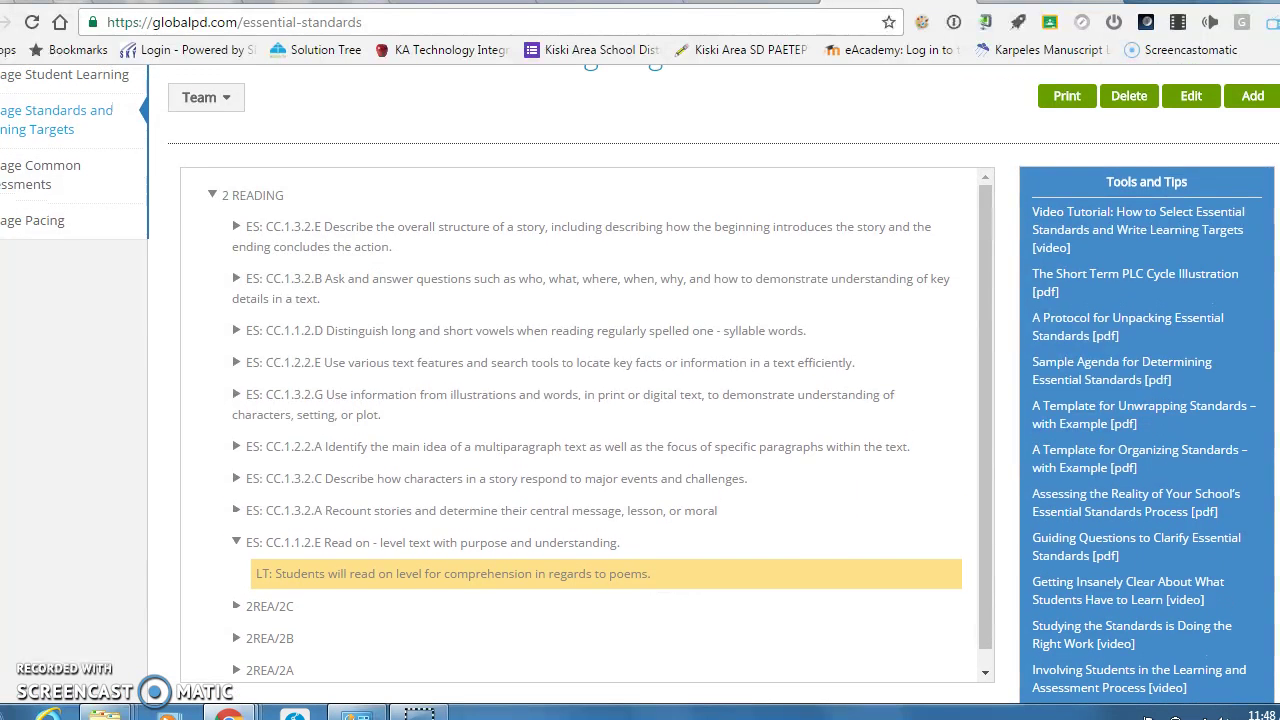
# Open standard CC.1.1.2.E Read on - level text for editing and examine its selected standard, learning target and student-friendly version.
pyautogui.click(479, 550)
pyautogui.click(478, 550)
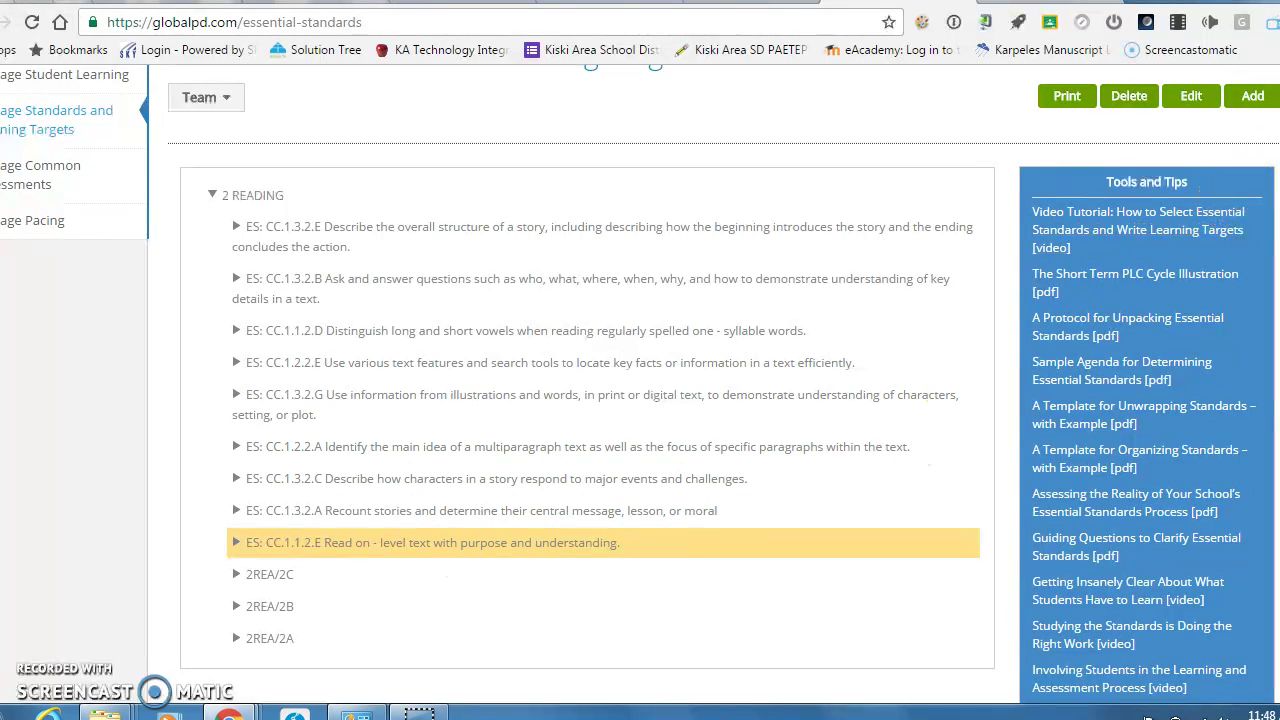
pyautogui.click(1251, 100)
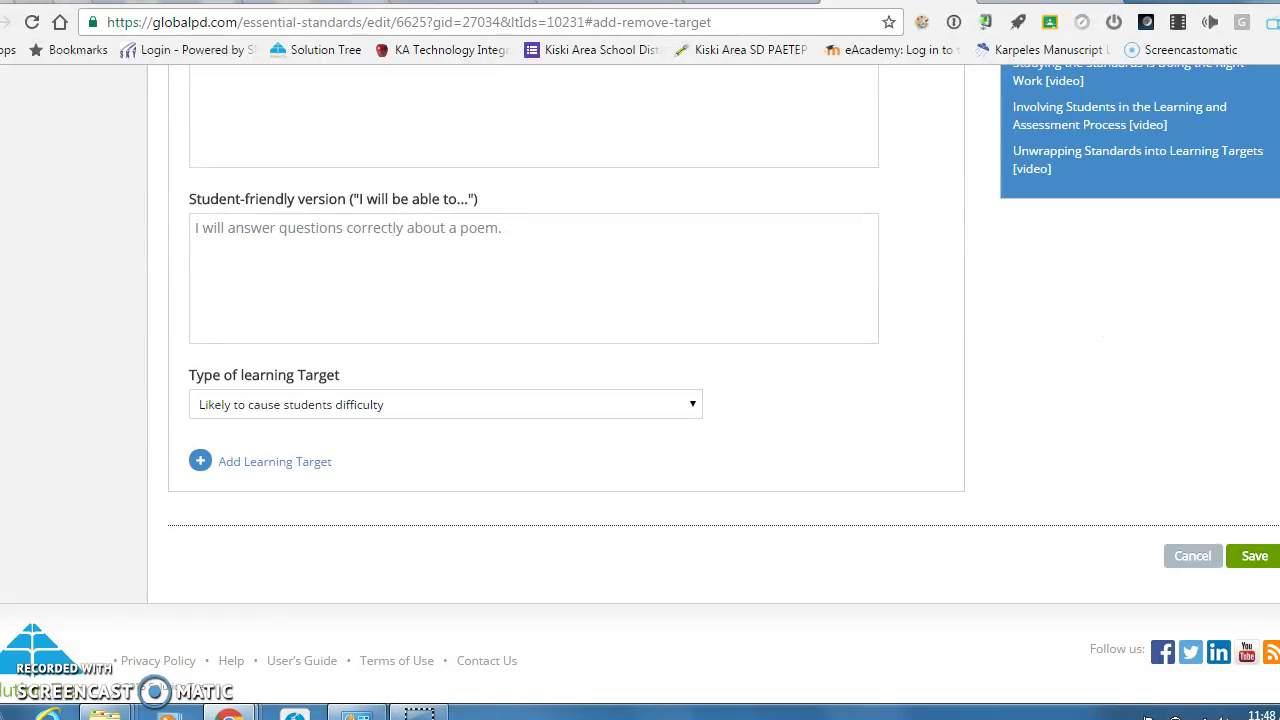
pyautogui.scroll(5, 640, 384)
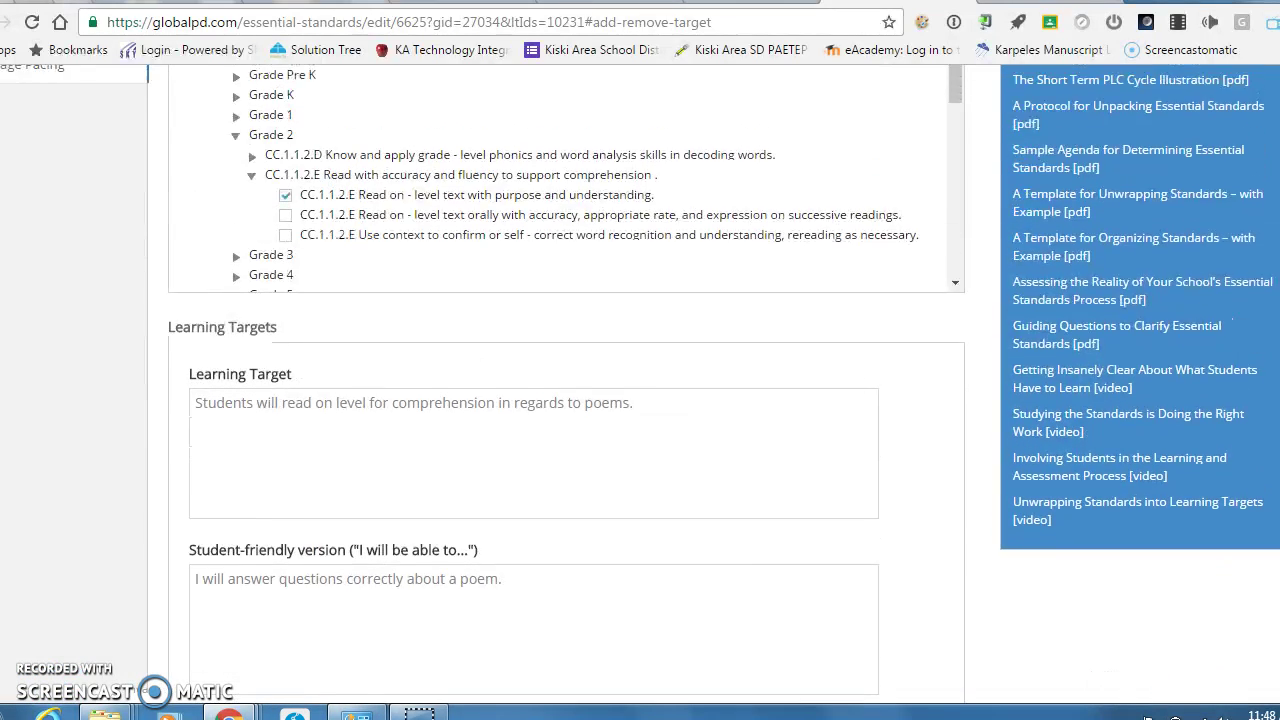
pyautogui.scroll(-1, 1249, 286)
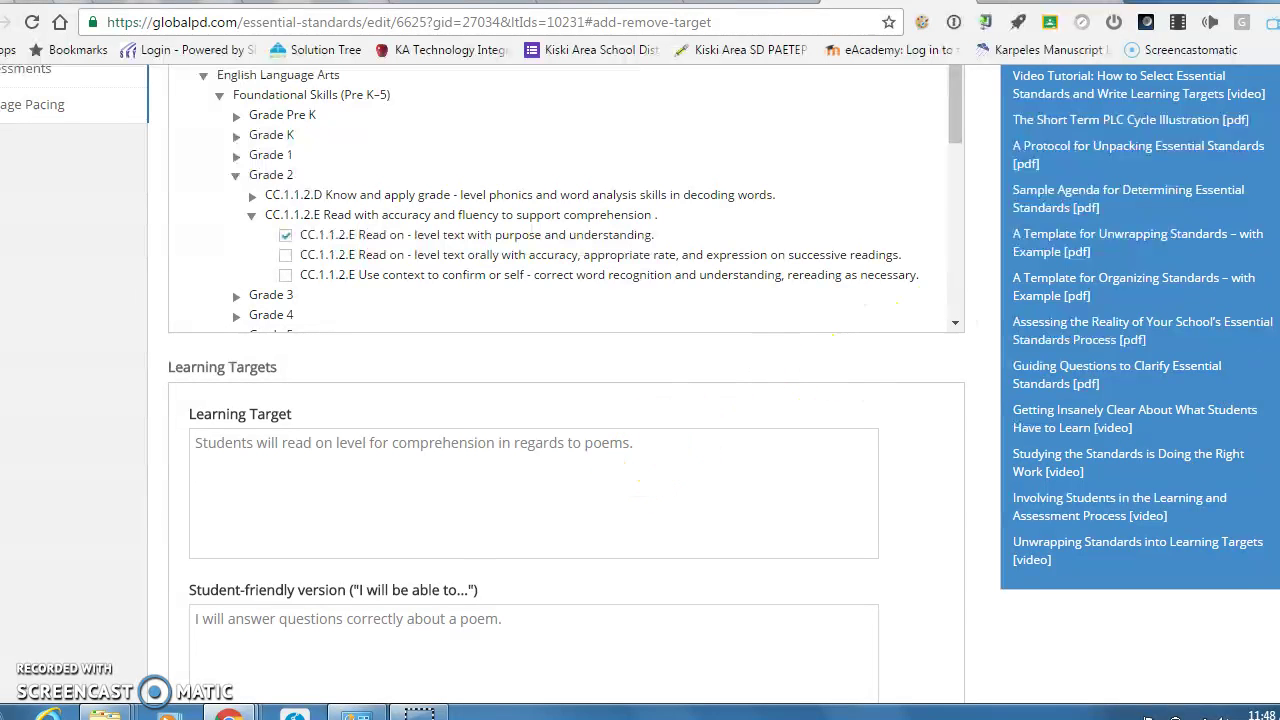
pyautogui.scroll(-1, 640, 384)
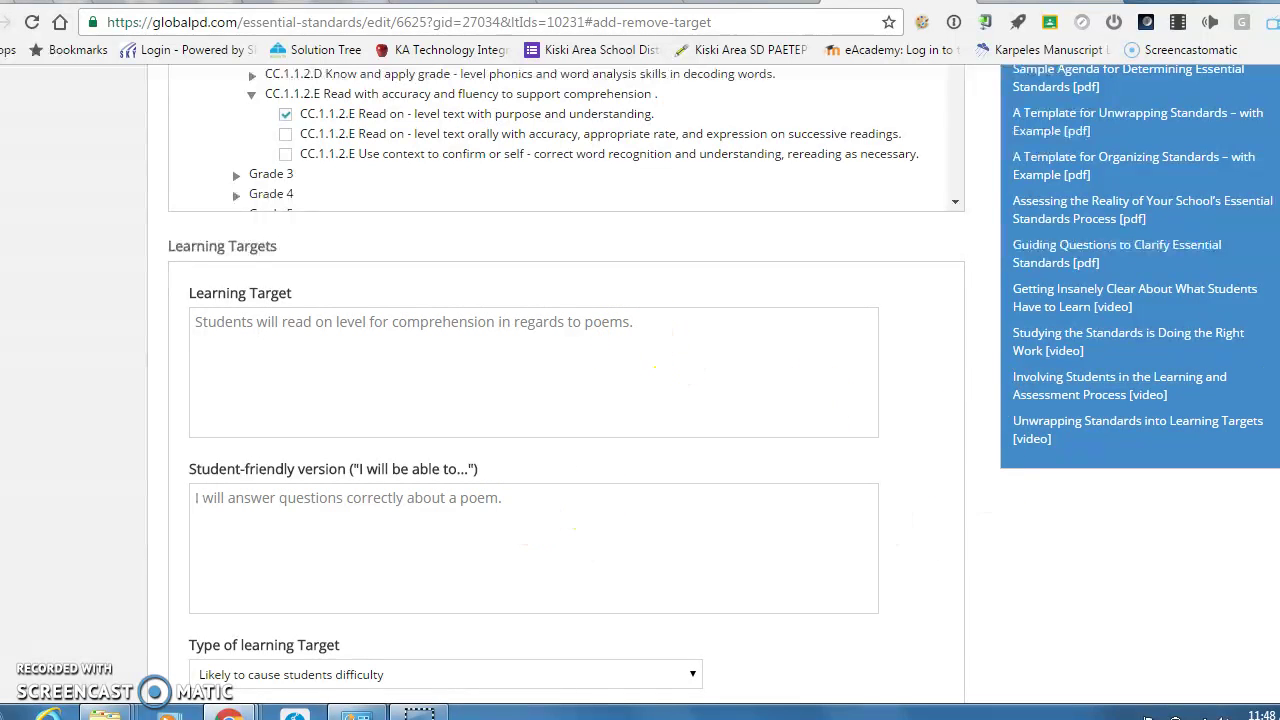
pyautogui.scroll(-2, 640, 384)
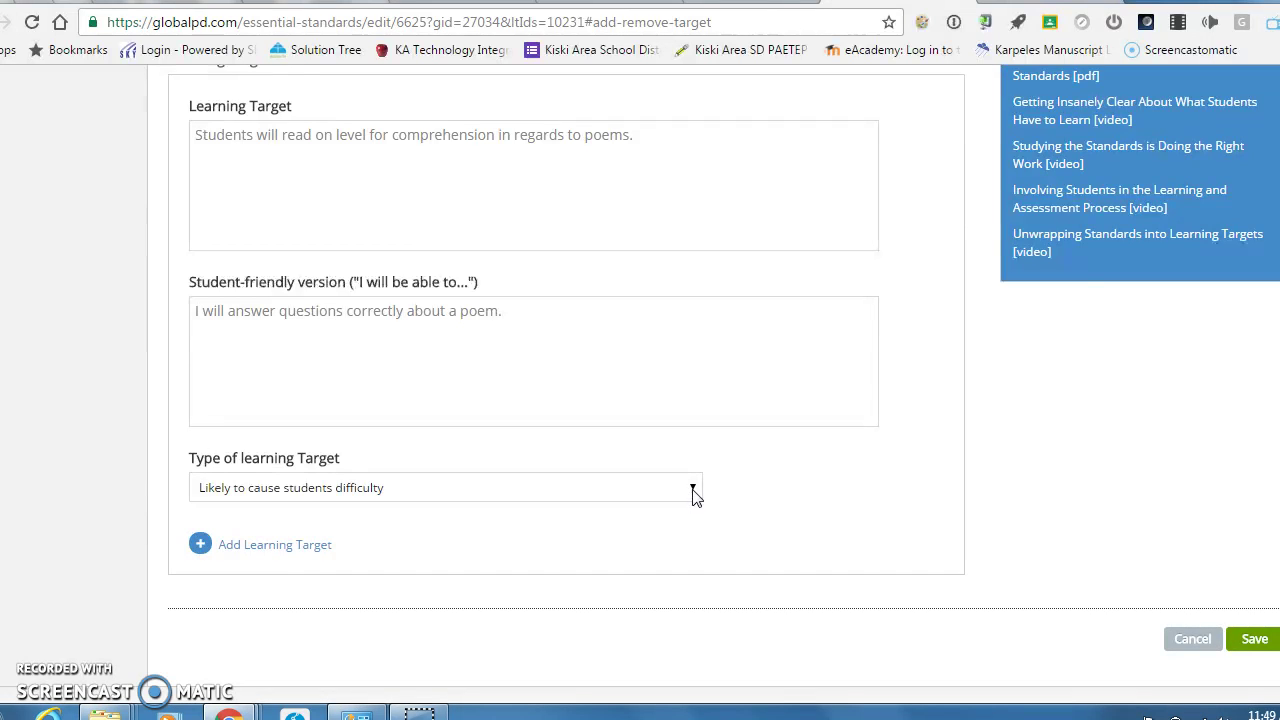
# Check the available types of learning target, keep "Likely to cause students difficulty" and save the standard.
pyautogui.click(694, 493)
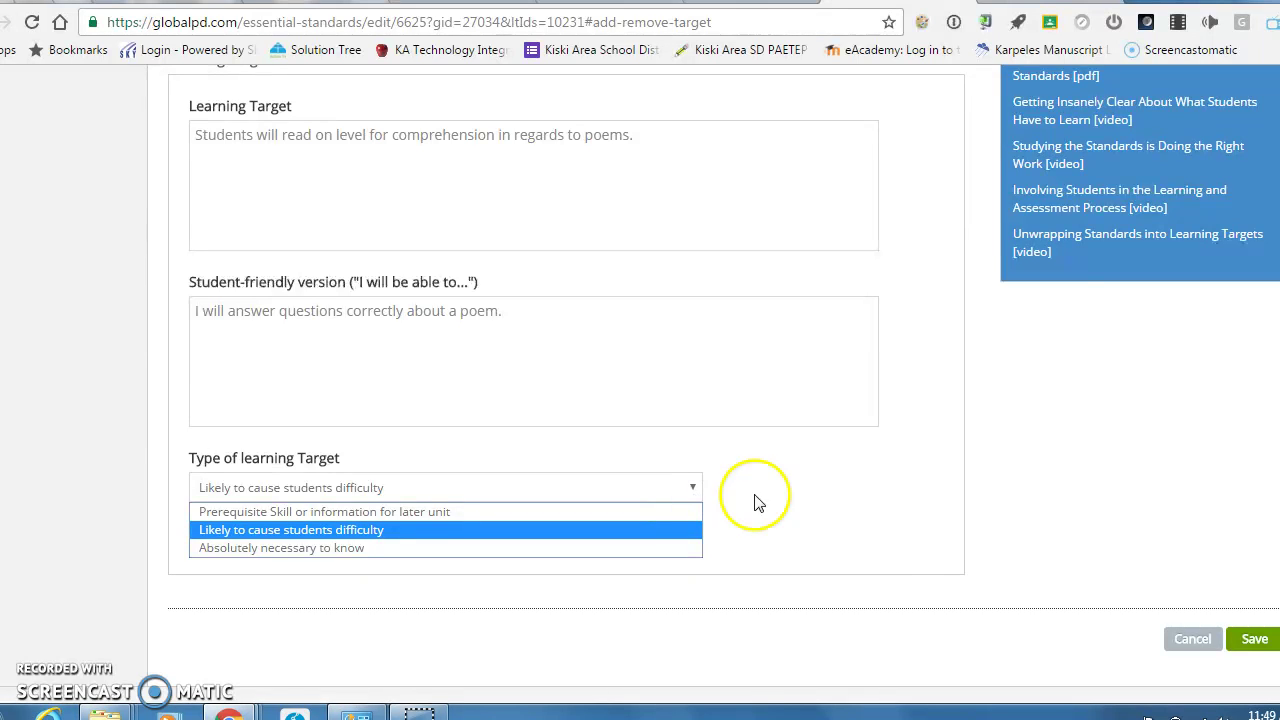
pyautogui.click(1148, 532)
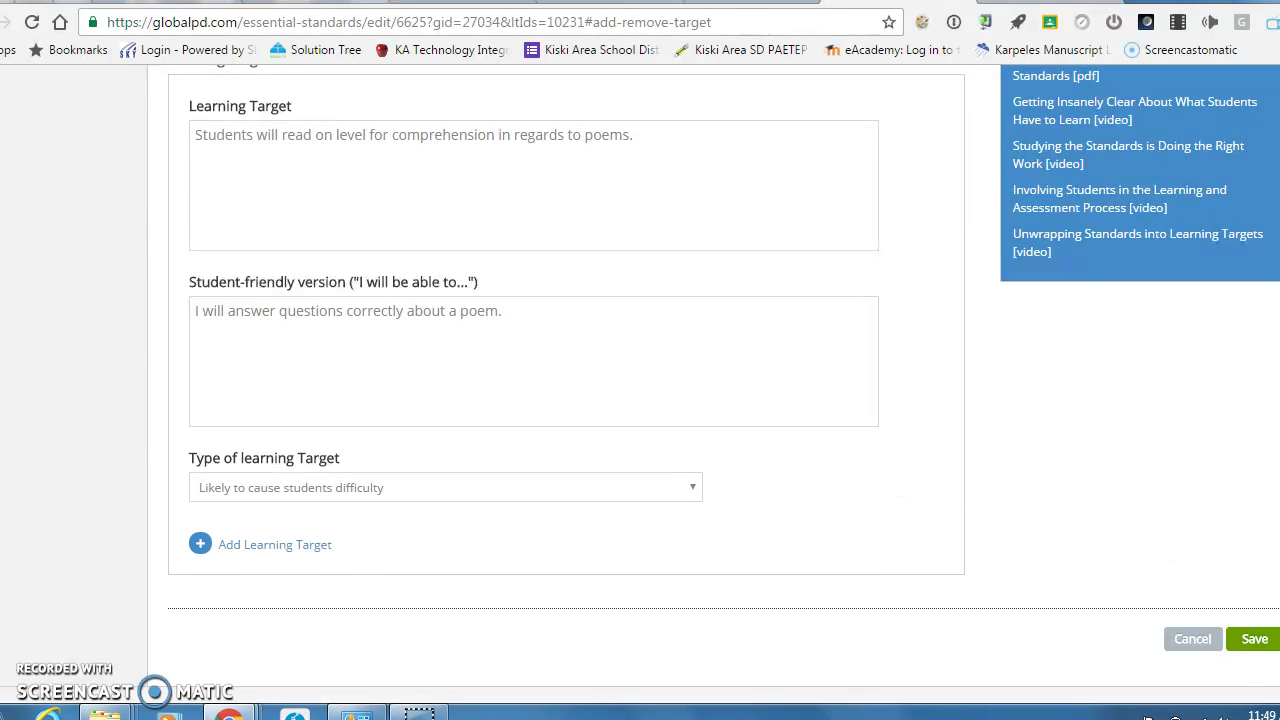
pyautogui.click(1252, 640)
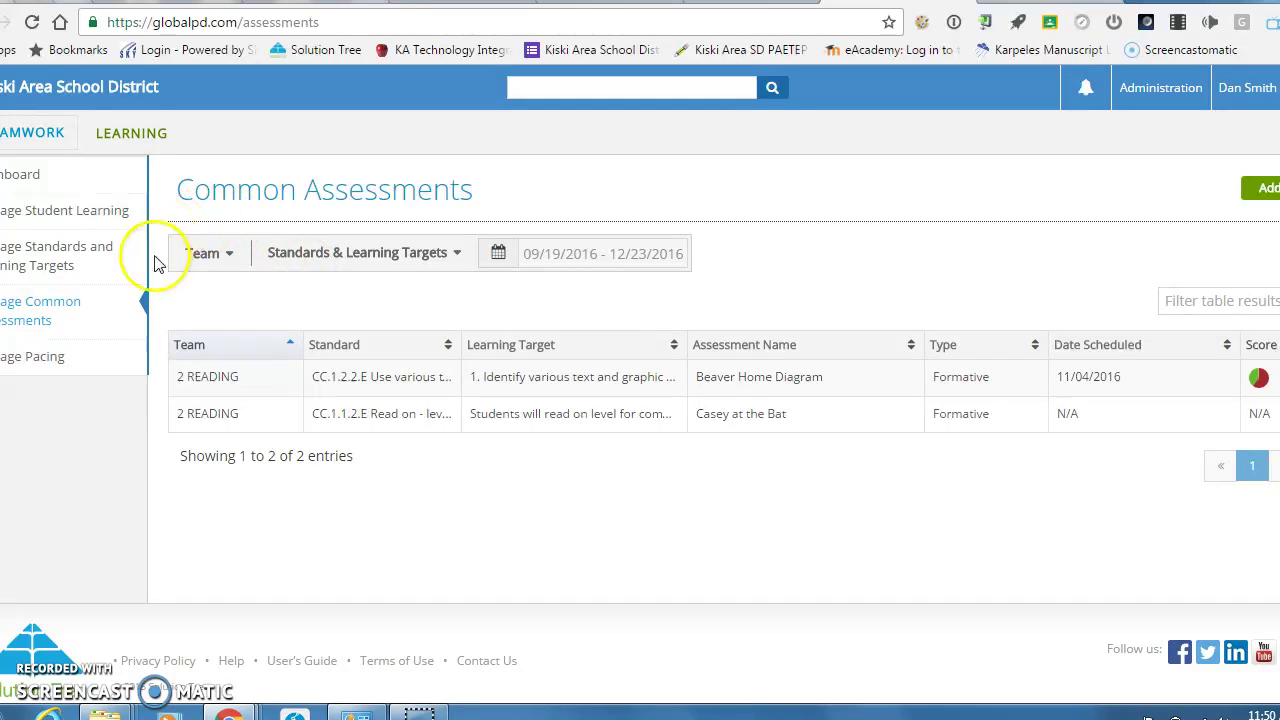
# Review the team selection and the date range filter of the common assessments without changing either.
pyautogui.click(230, 251)
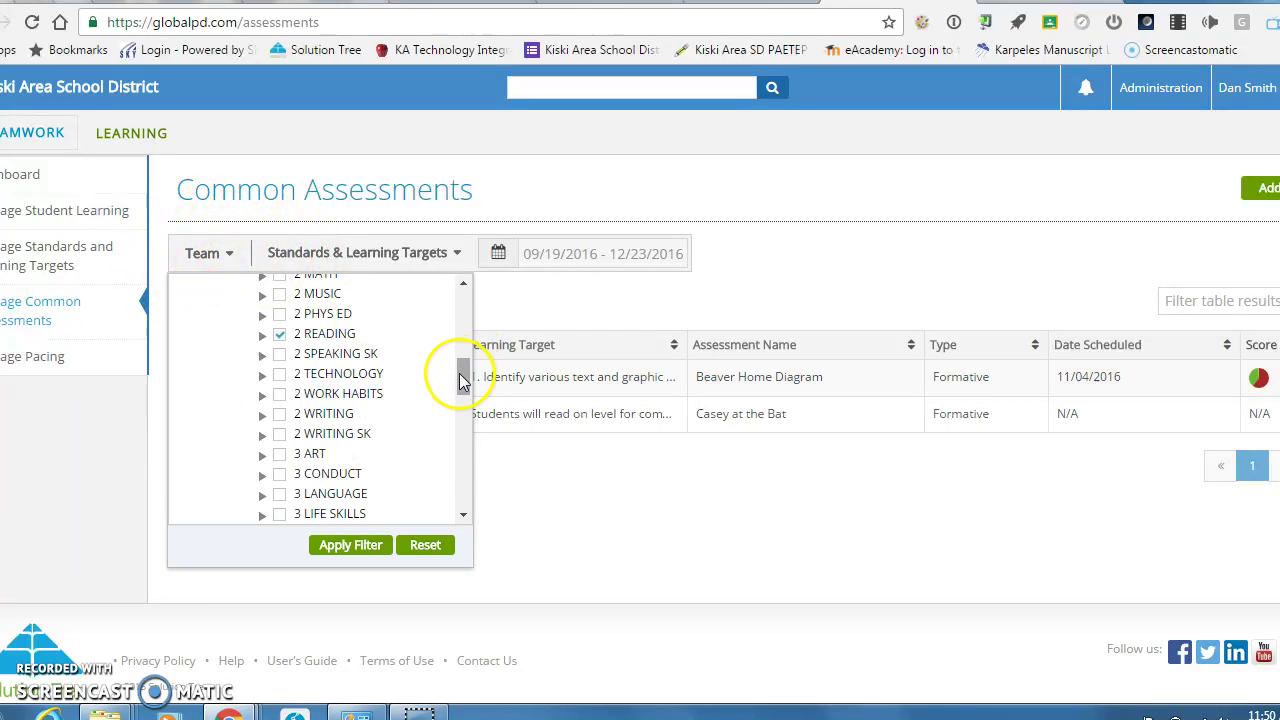
pyautogui.moveTo(463, 374); pyautogui.dragTo(476, 305)
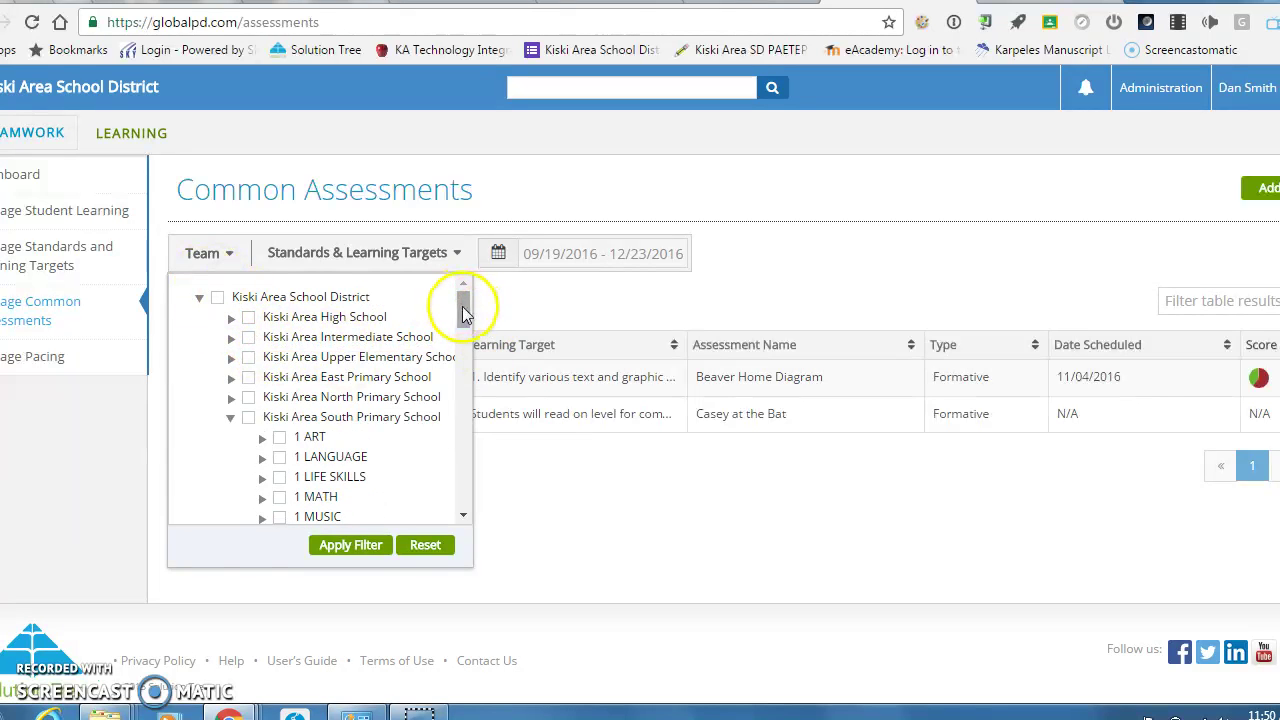
pyautogui.moveTo(462, 306); pyautogui.dragTo(460, 349)
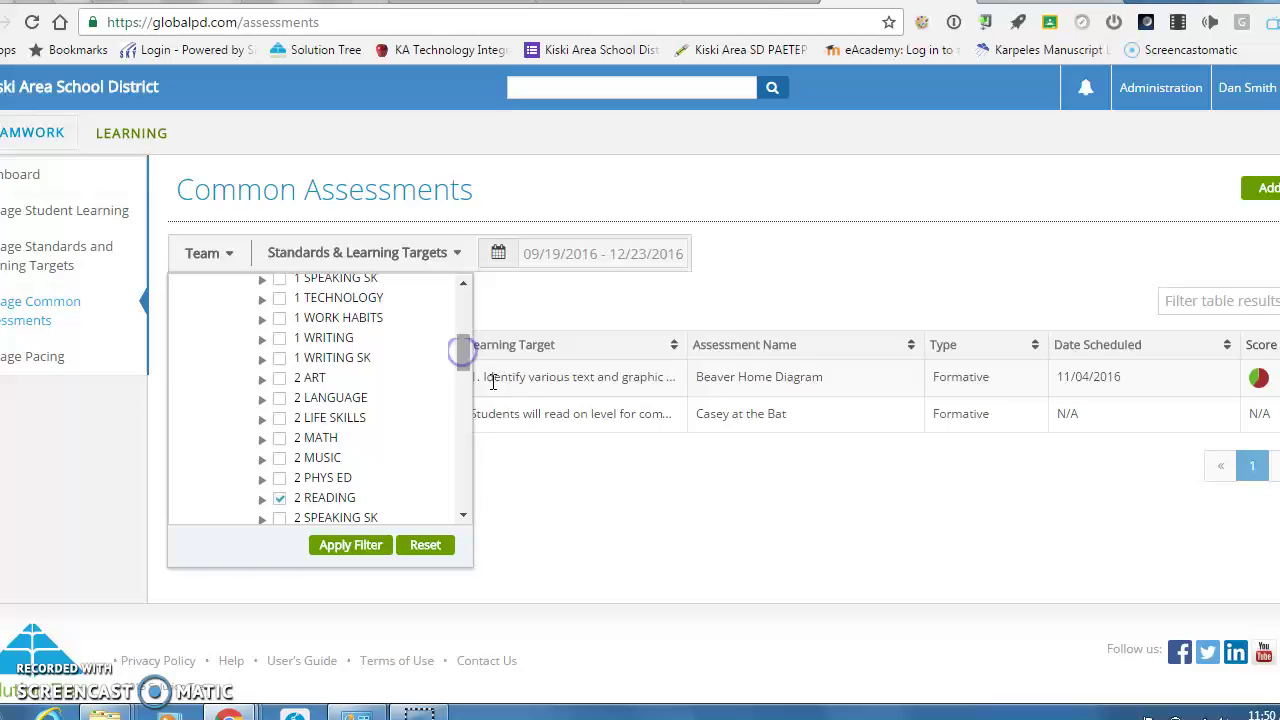
pyautogui.click(634, 512)
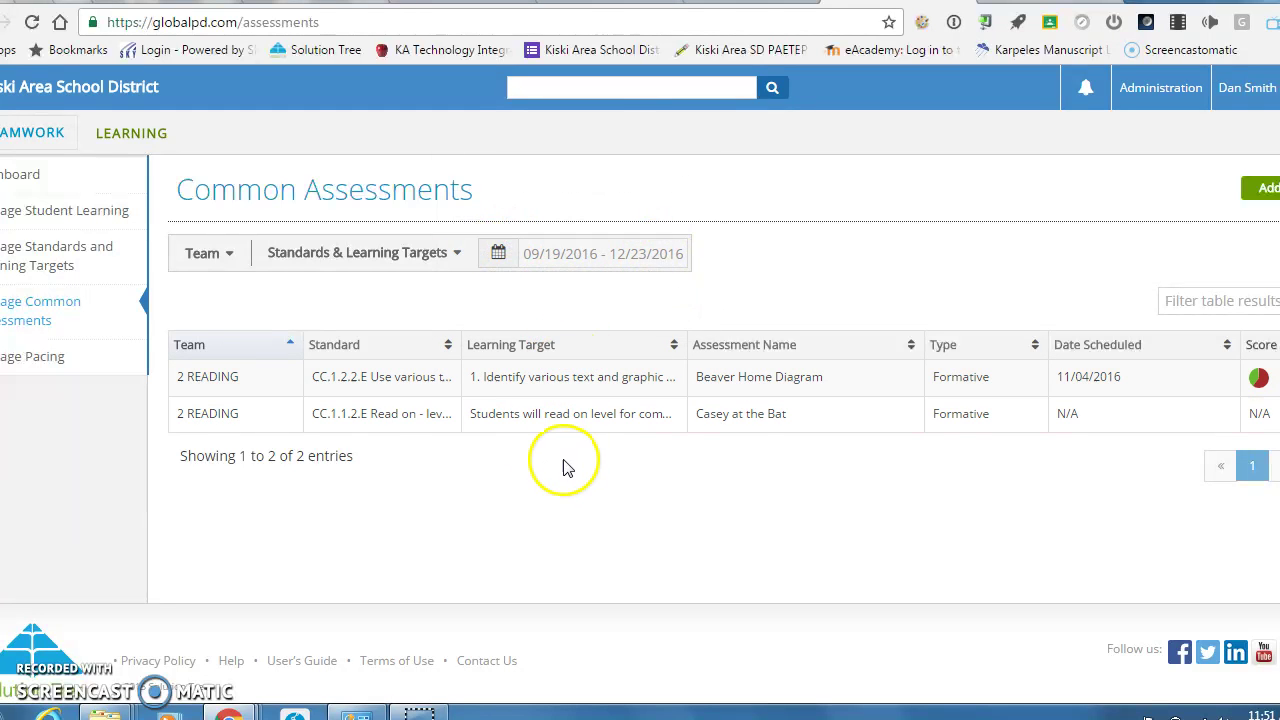
pyautogui.click(607, 258)
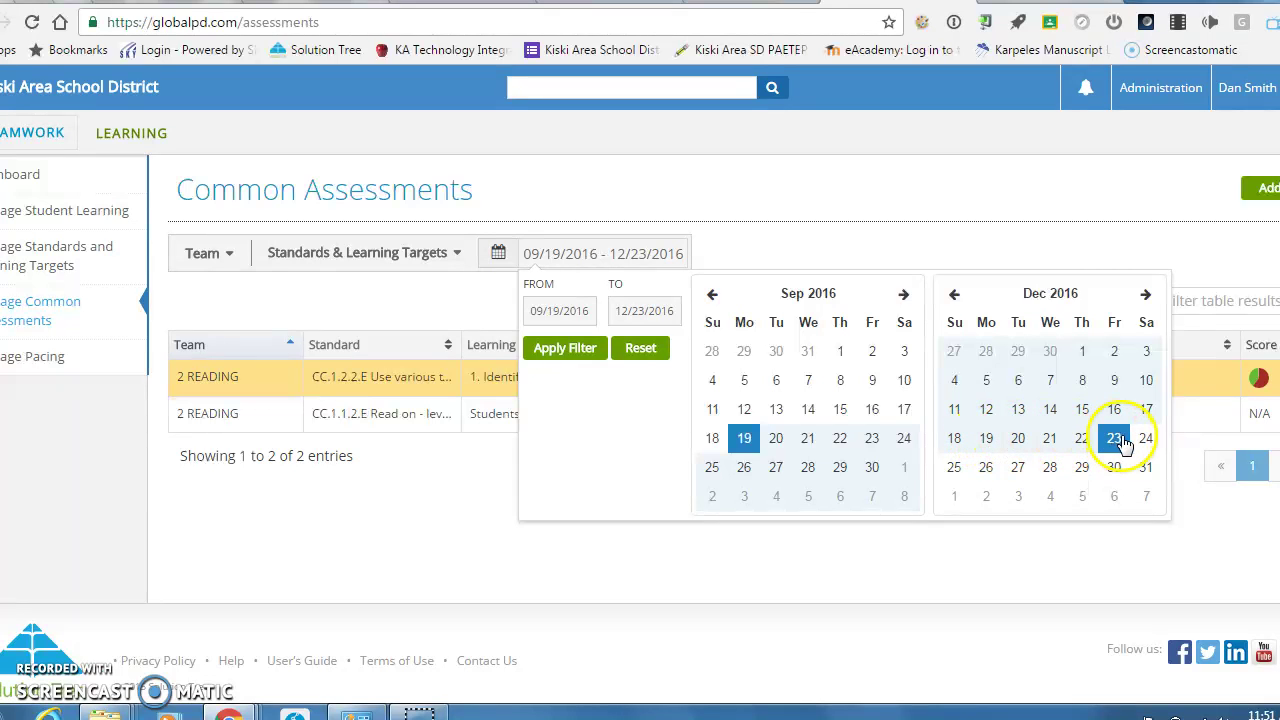
pyautogui.click(963, 251)
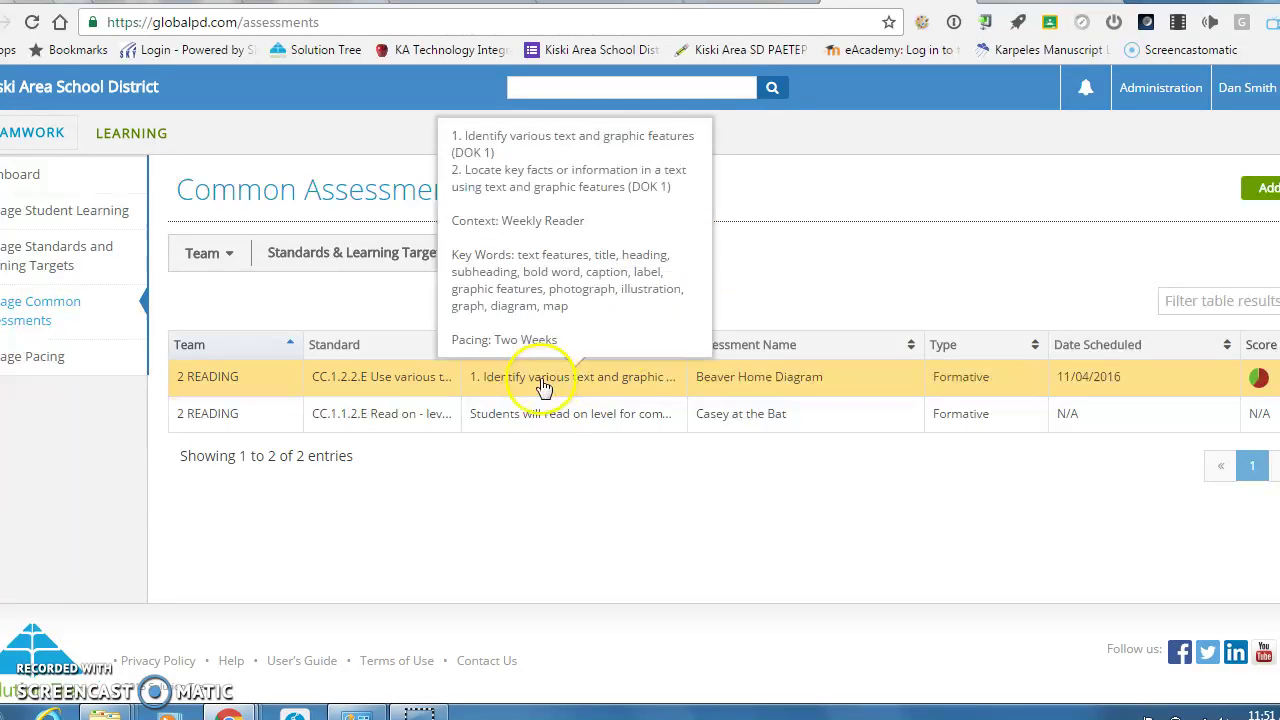
# Open the Casey at the Bat assessment and examine its name and its selected essential standard and learning target.
pyautogui.click(560, 430)
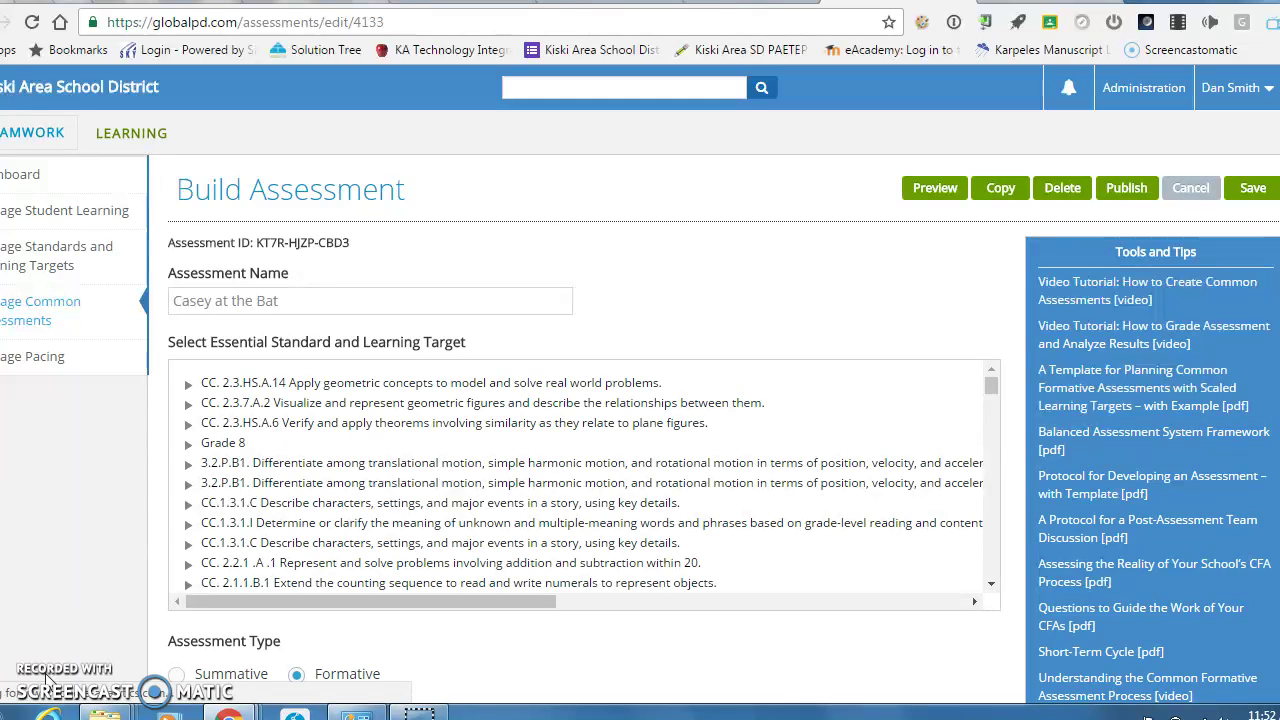
pyautogui.click(333, 300)
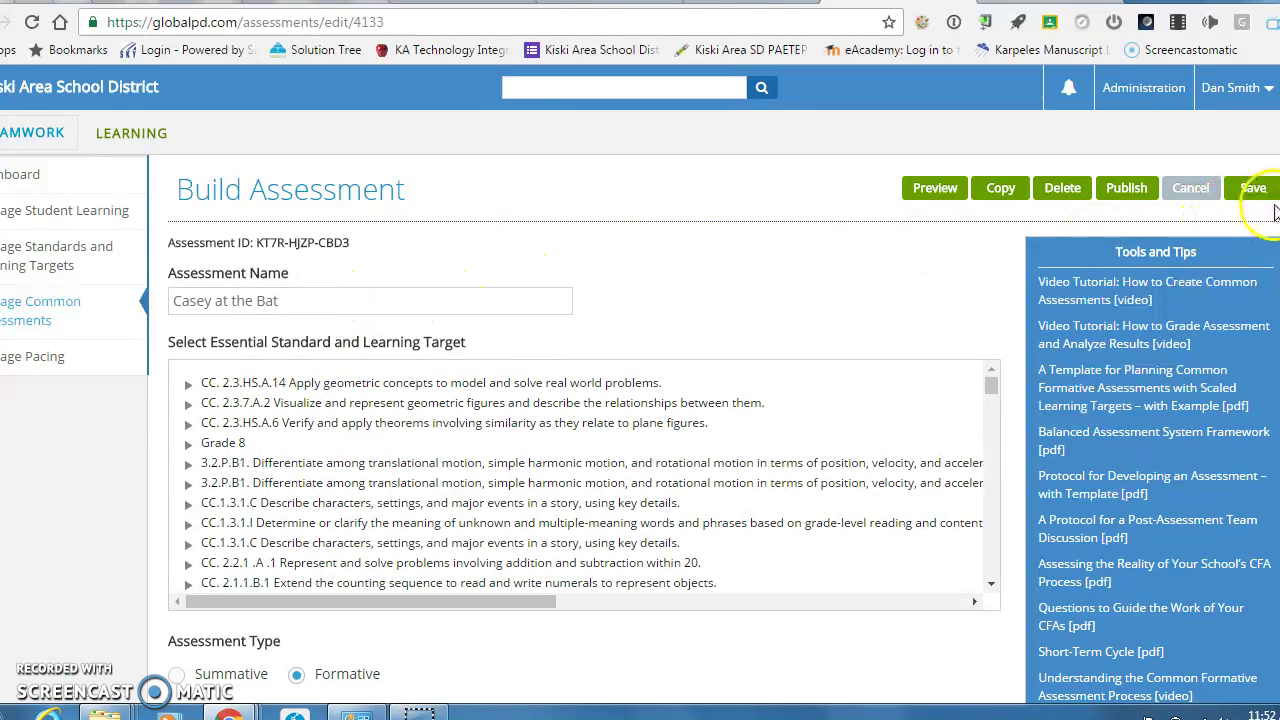
pyautogui.scroll(-1, 1276, 212)
pyautogui.scroll(-1, 1270, 250)
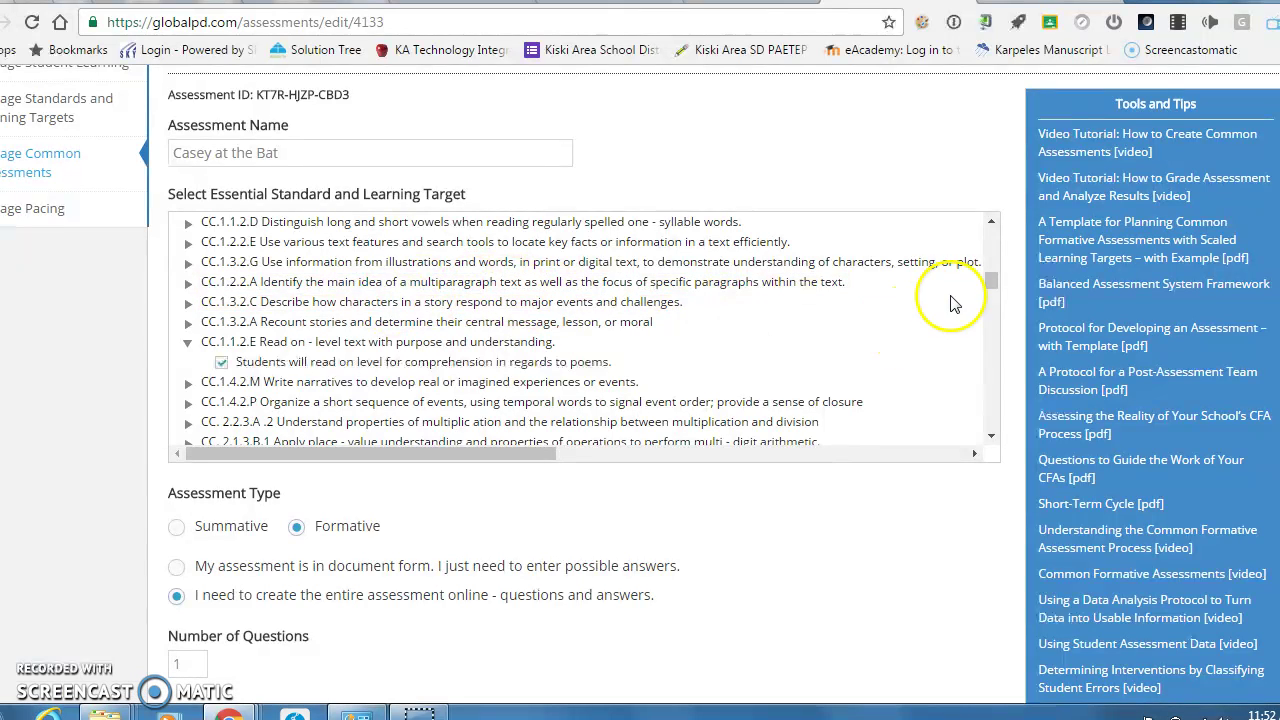
pyautogui.moveTo(993, 290)
pyautogui.mouseDown()
pyautogui.moveTo(989, 249)
pyautogui.moveTo(988, 285)
pyautogui.mouseUp()
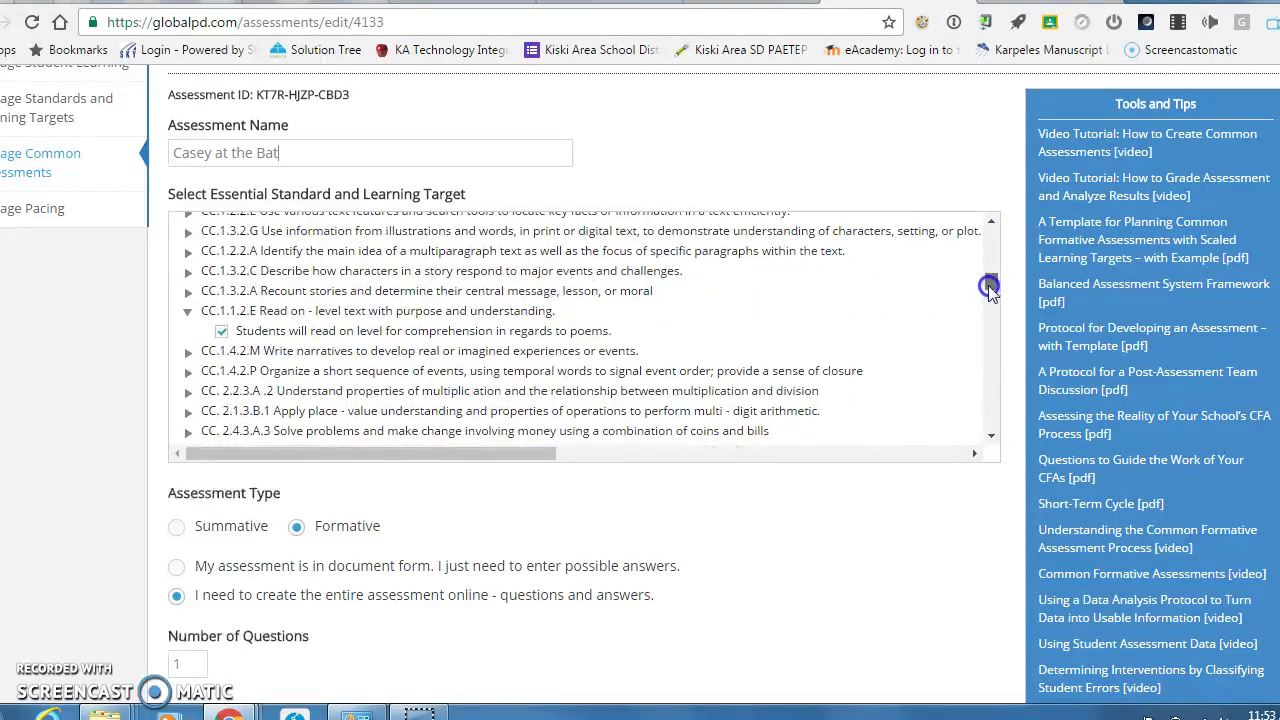
pyautogui.click(280, 312)
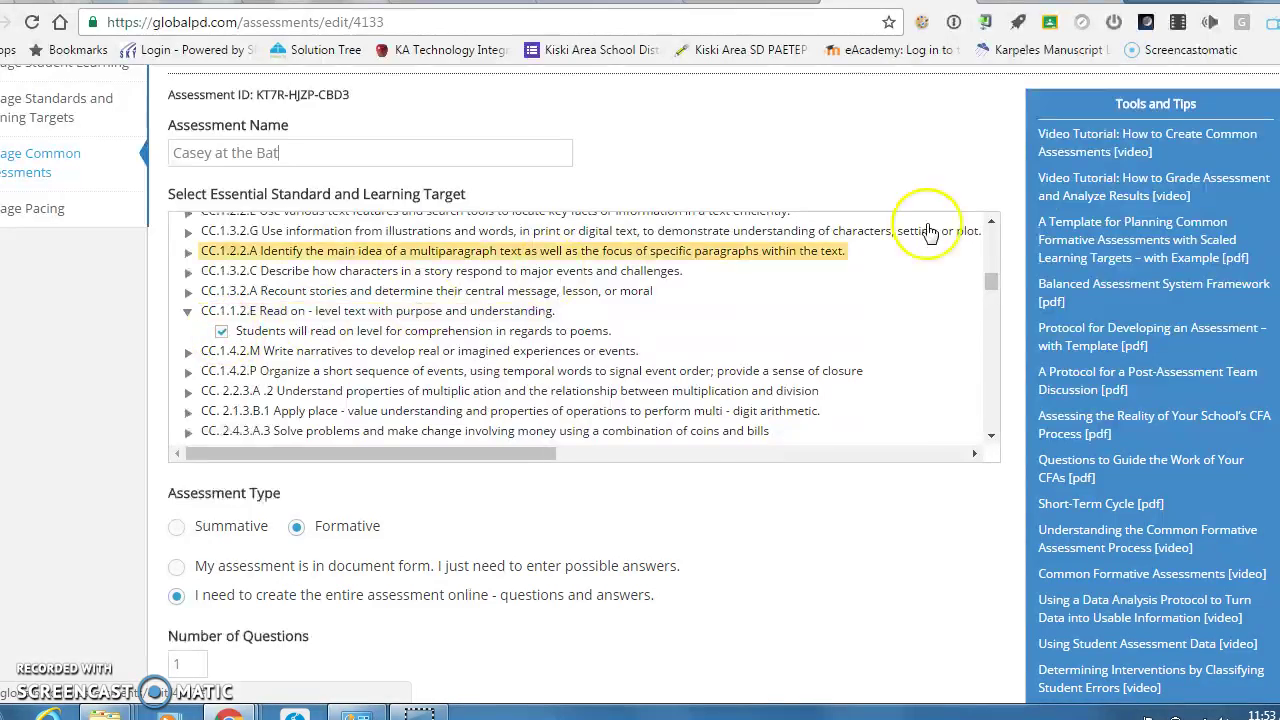
# Switch the assessment to document form, accepting the loss of its existing data, and return it to creating the entire assessment online.
pyautogui.scroll(-4, 548, 246)
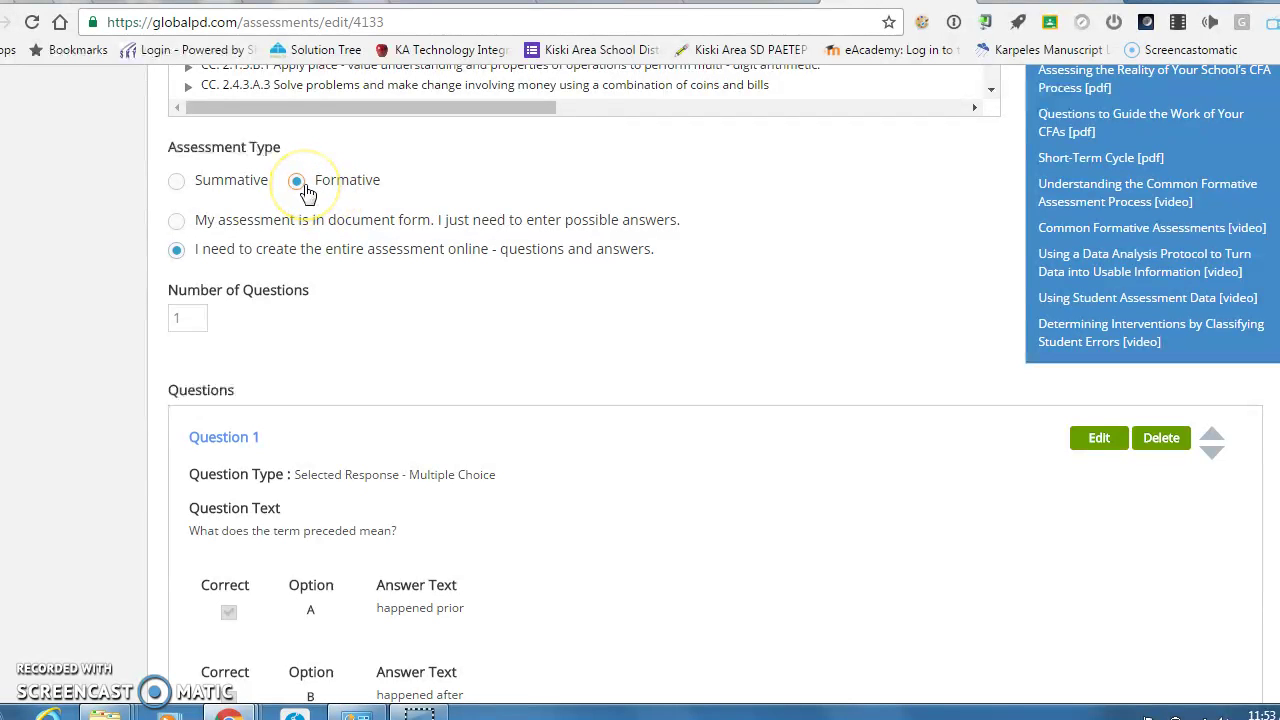
pyautogui.click(176, 222)
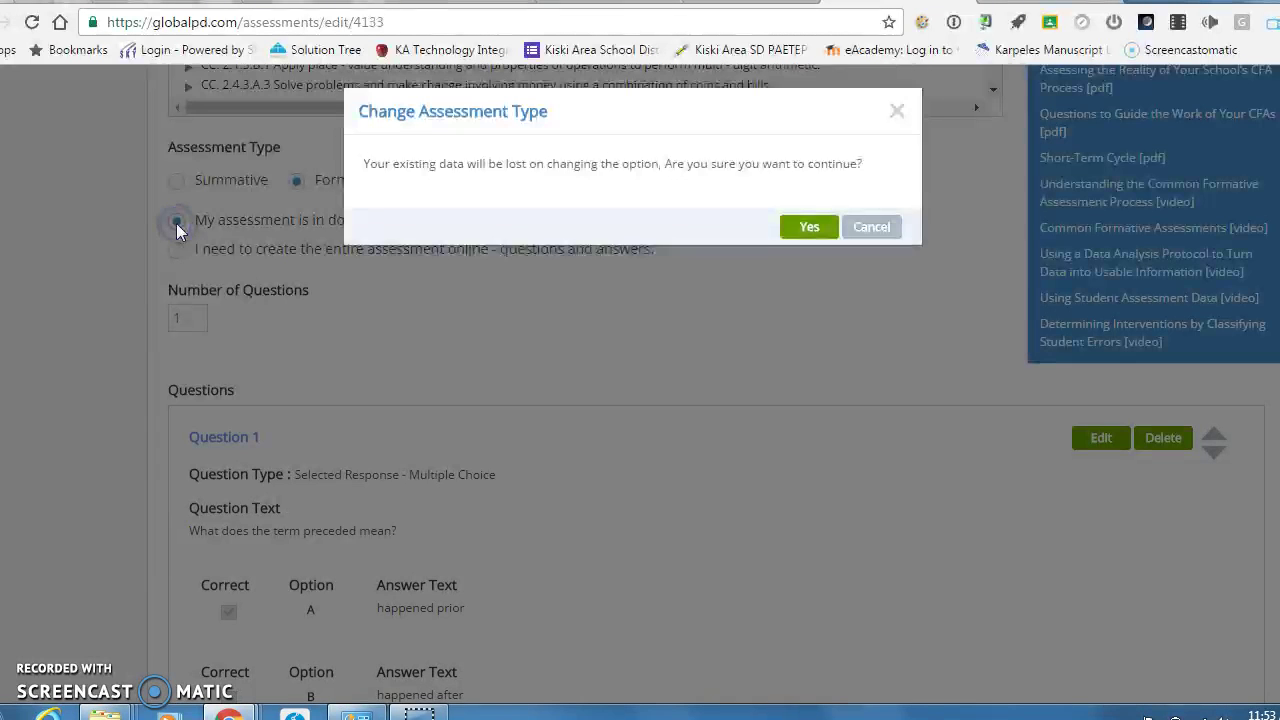
pyautogui.click(810, 238)
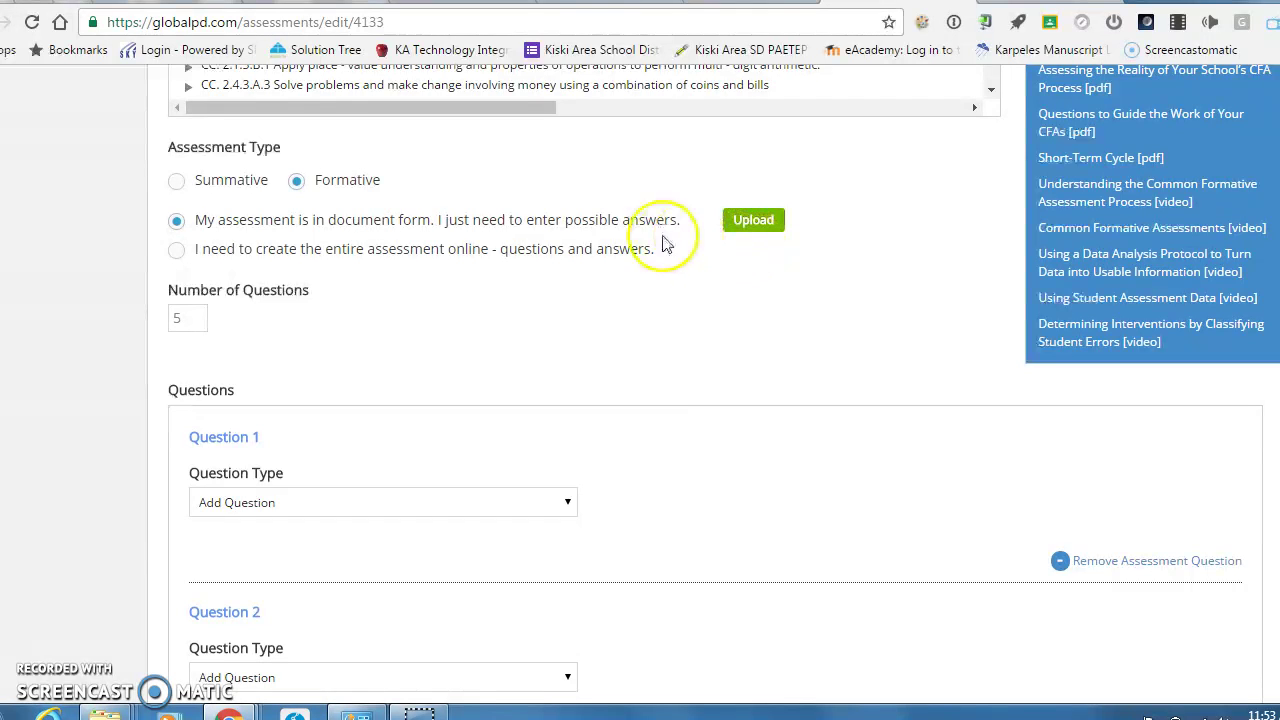
pyautogui.click(177, 250)
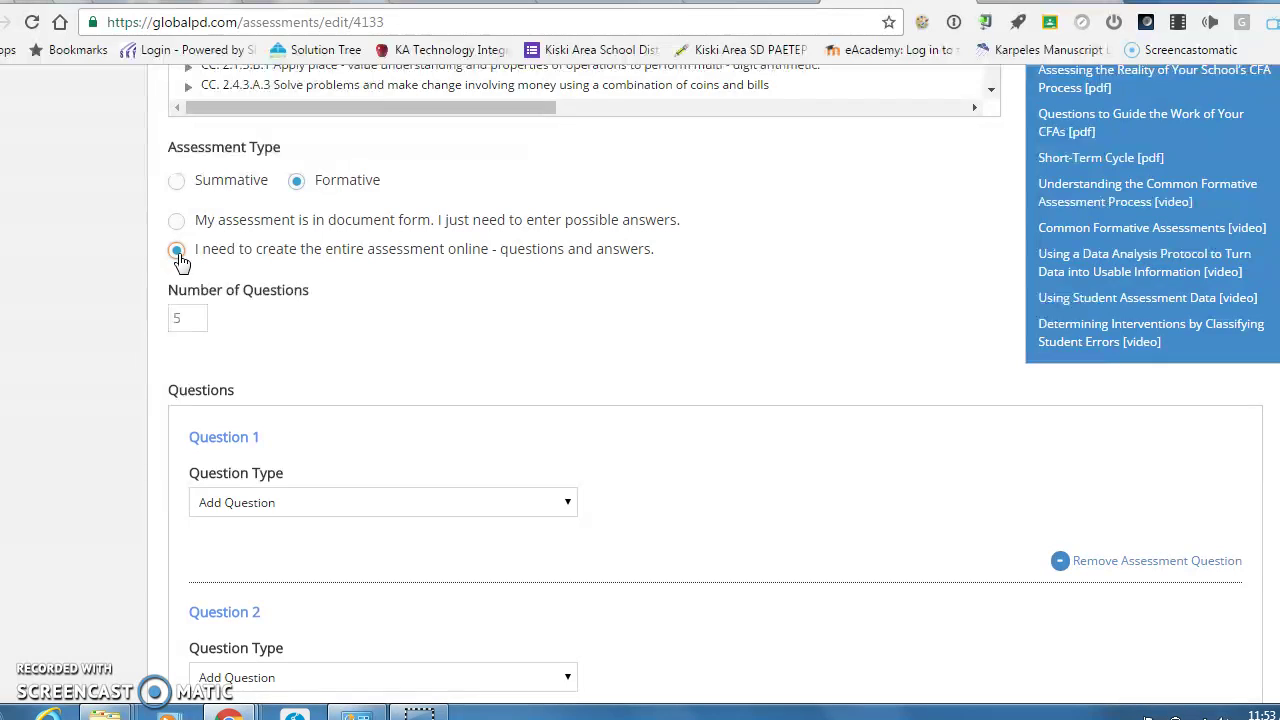
pyautogui.click(194, 318)
# Make question 1 a Selected Response - Multiple Choice question asking "What does the word preceded mean in the poem?".
pyautogui.click(569, 505)
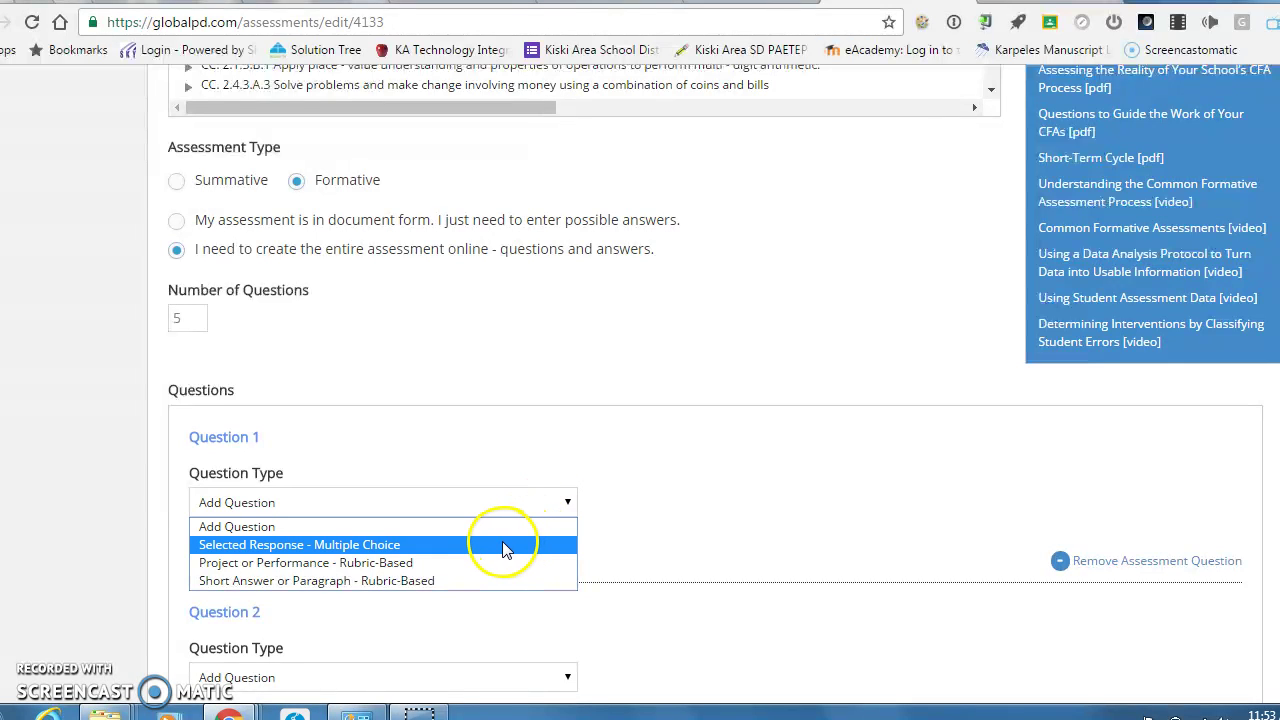
pyautogui.click(328, 545)
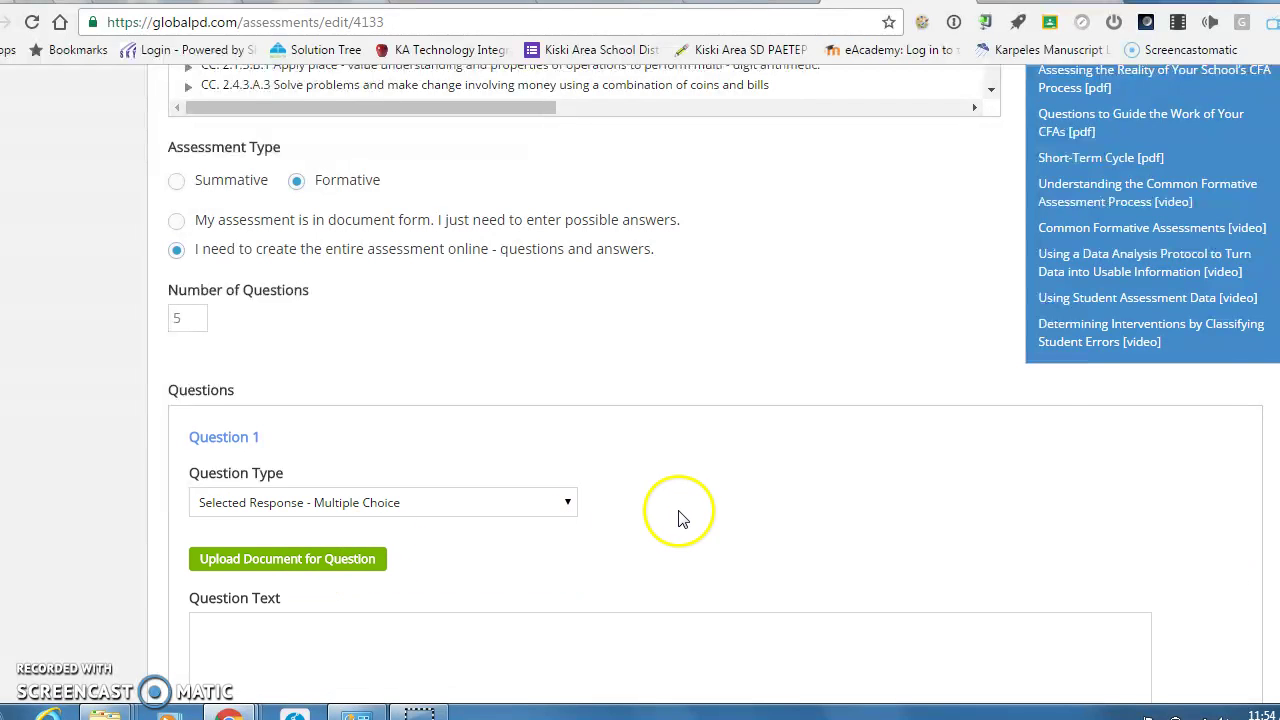
pyautogui.scroll(-4, 616, 304)
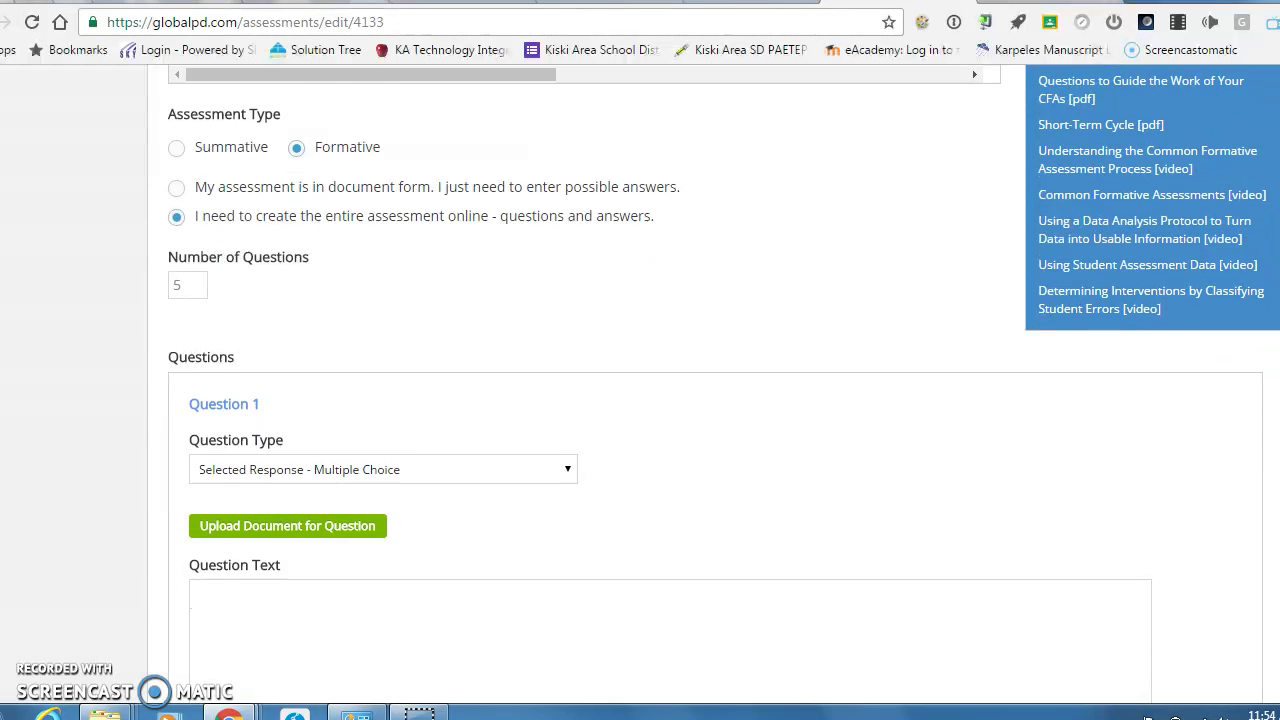
pyautogui.click(491, 260)
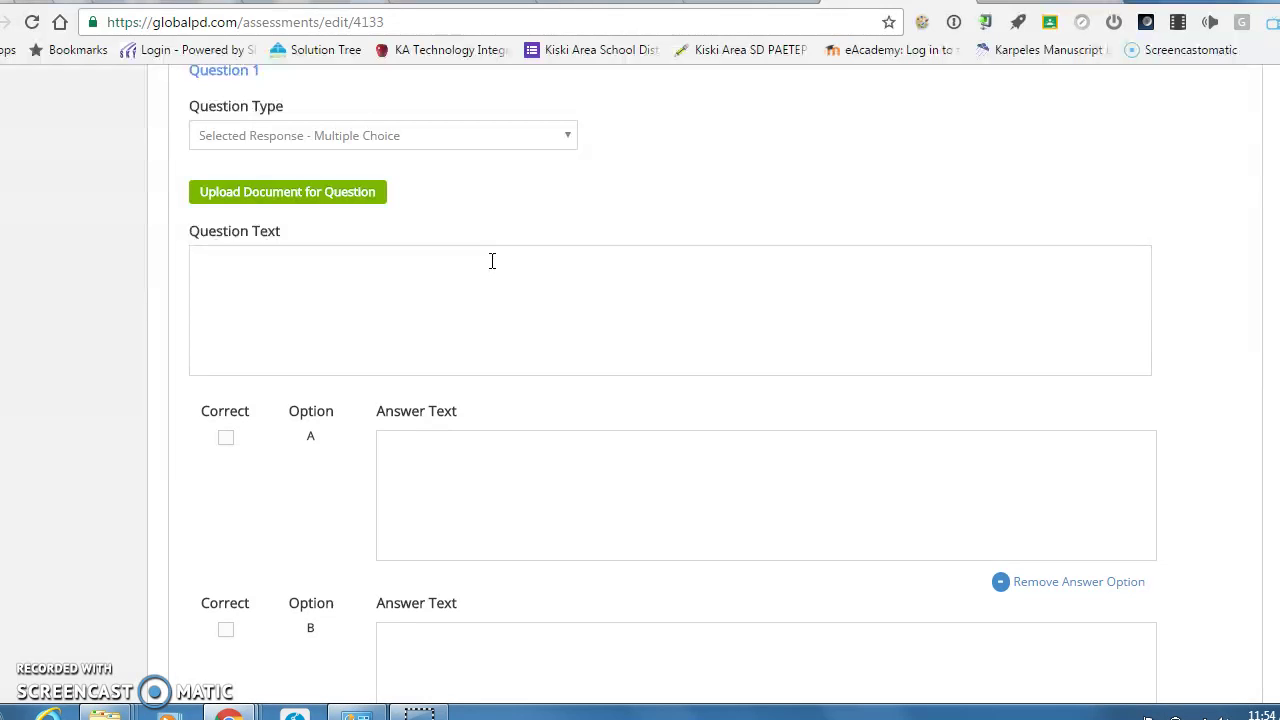
pyautogui.write('What does the w')
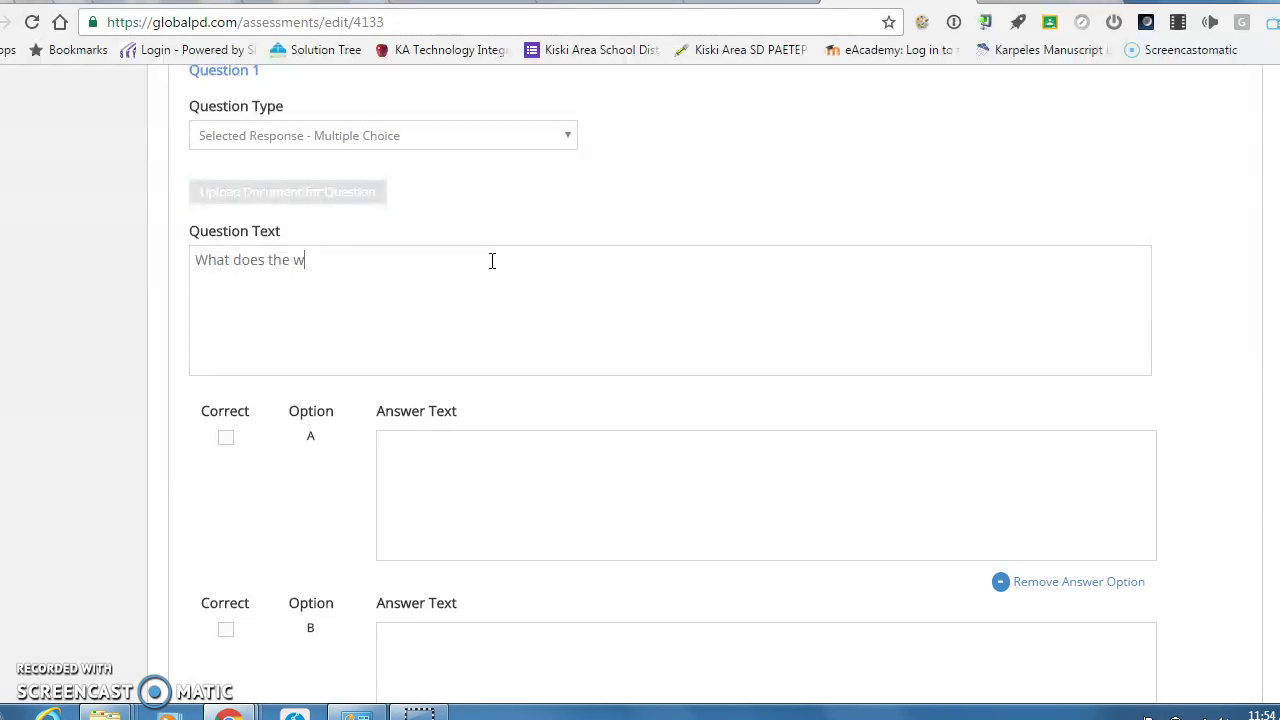
pyautogui.write('ord preceded mean in the poem?')
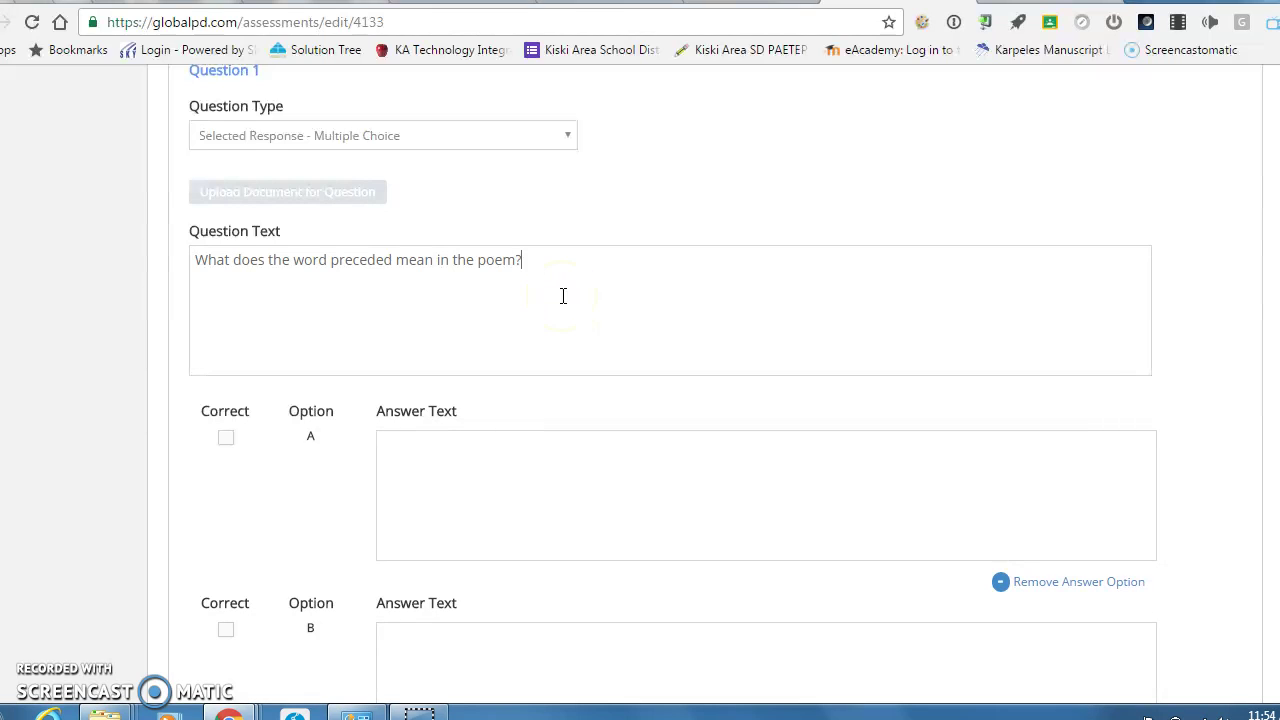
# Enter "happened prior" as option A of question 1, mark it correct, and enter "happened after" as option B.
pyautogui.click(225, 437)
pyautogui.click(476, 450)
pyautogui.scroll(-6, 799, 289)
pyautogui.click(489, 107)
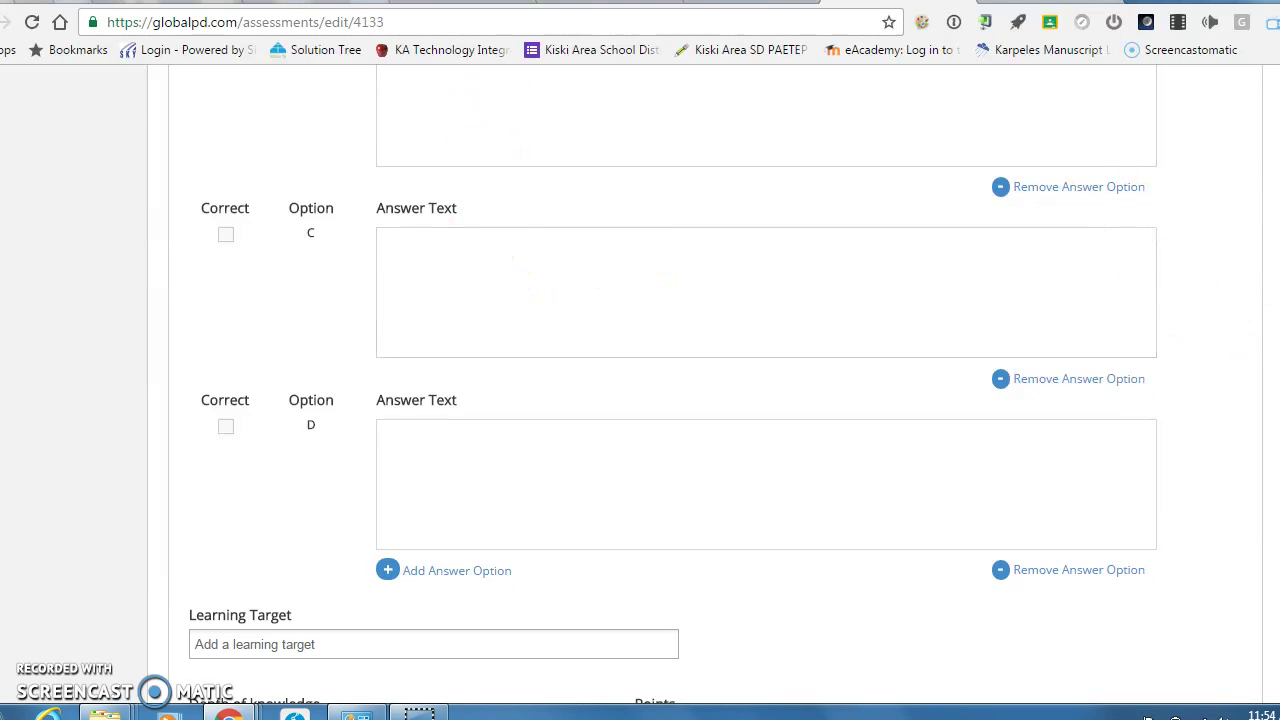
pyautogui.scroll(3, 767, 400)
pyautogui.write('happened after')
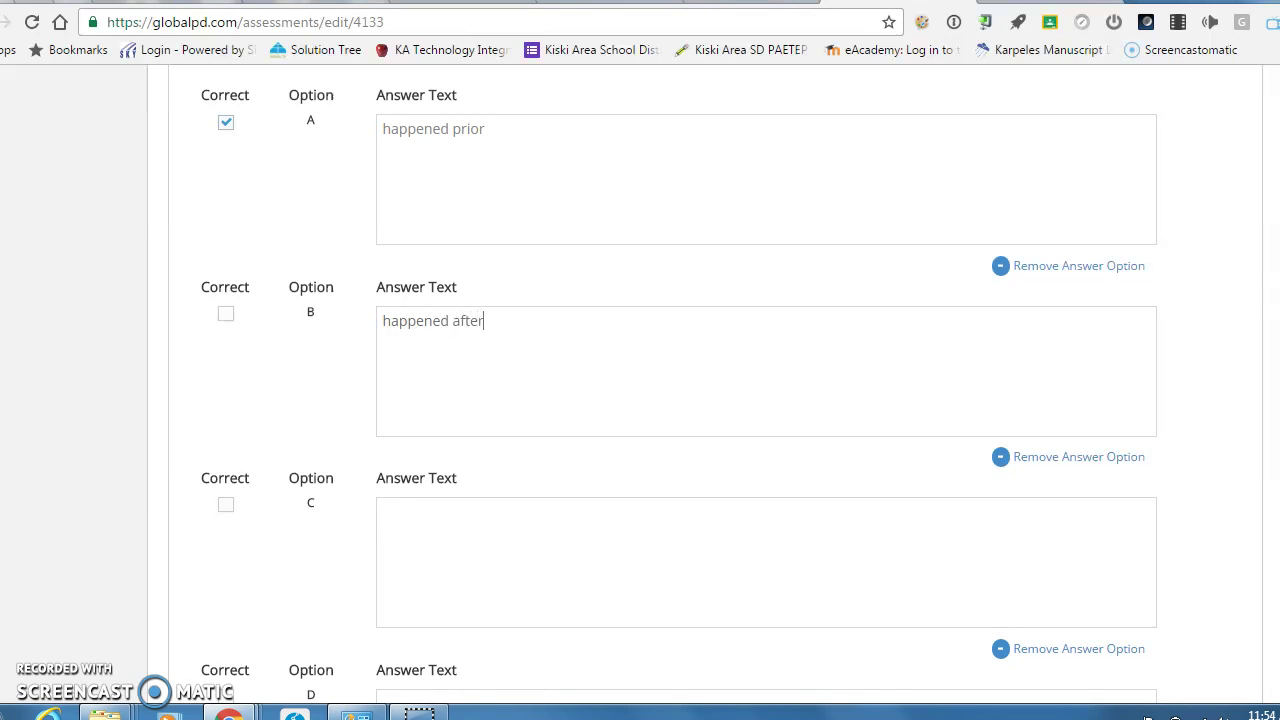
# Enter "happened at the same time" as option C of question 1 and remove the empty option D.
pyautogui.click(622, 524)
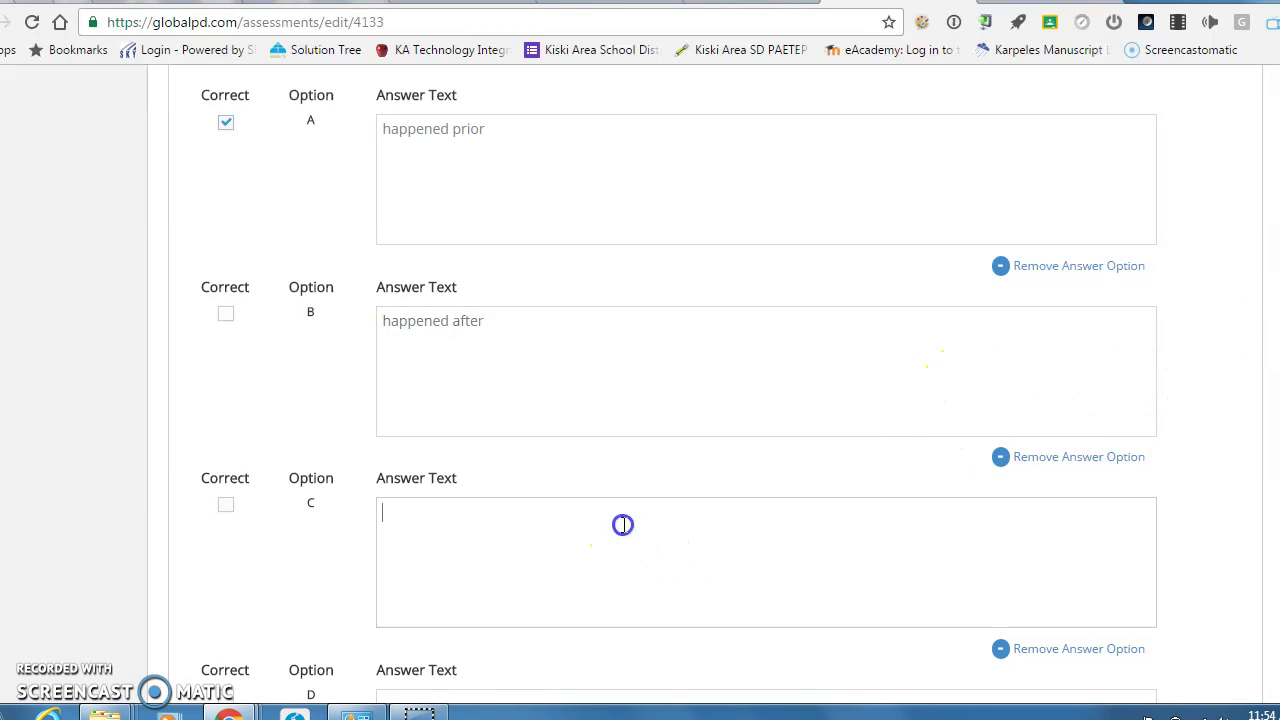
pyautogui.write('happened at the same time')
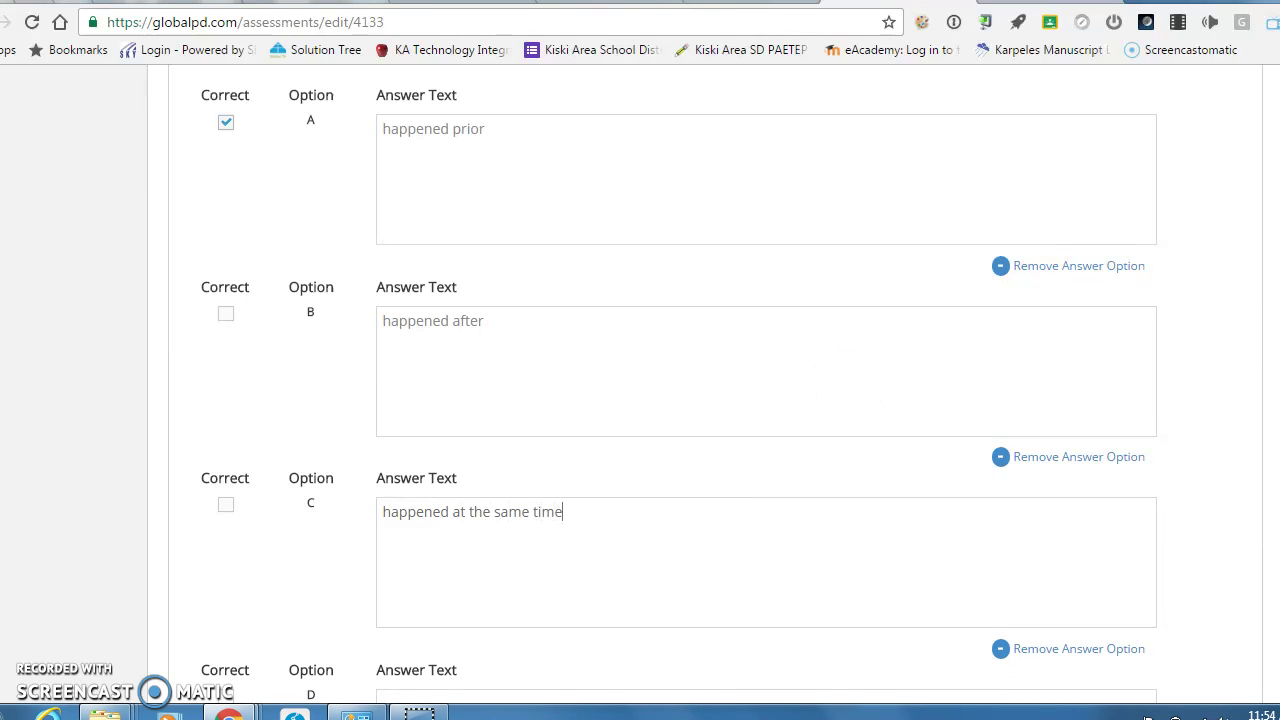
pyautogui.scroll(-3, 766, 400)
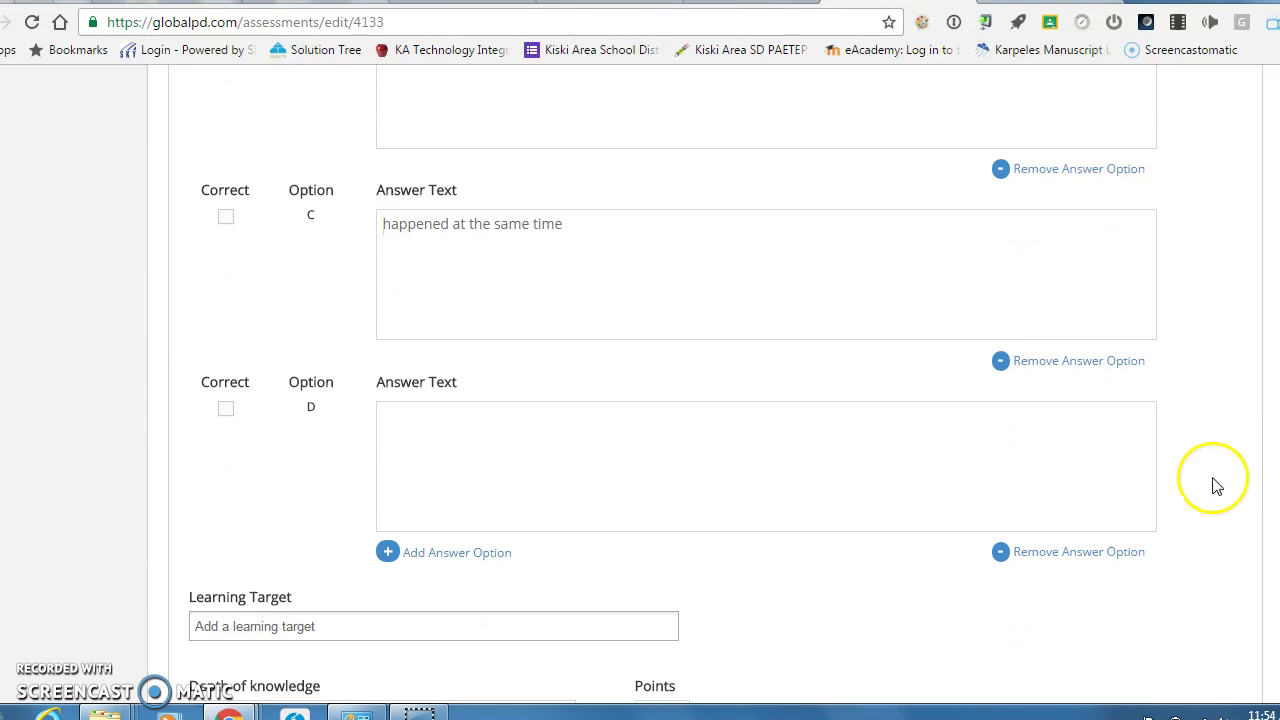
pyautogui.click(1085, 558)
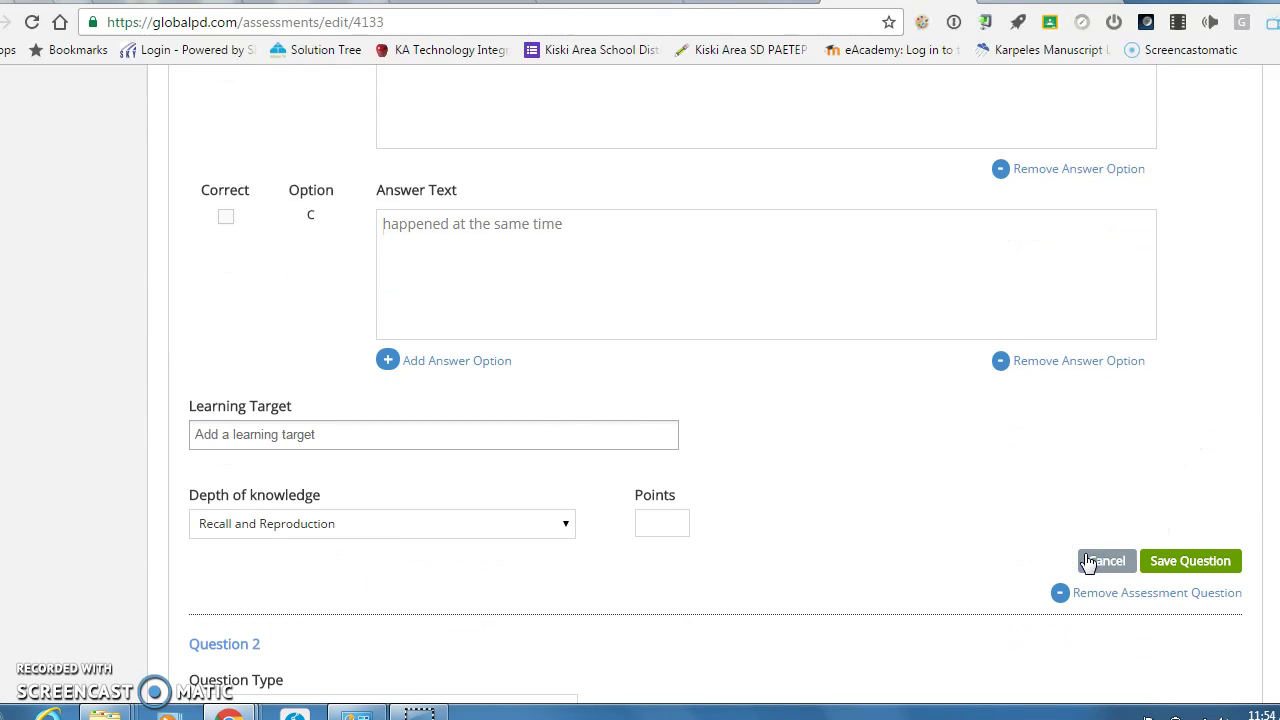
# Assign question 1 the poem comprehension learning target, Recall and Reproduction depth of knowledge and 1 point, and save the question.
pyautogui.click(416, 431)
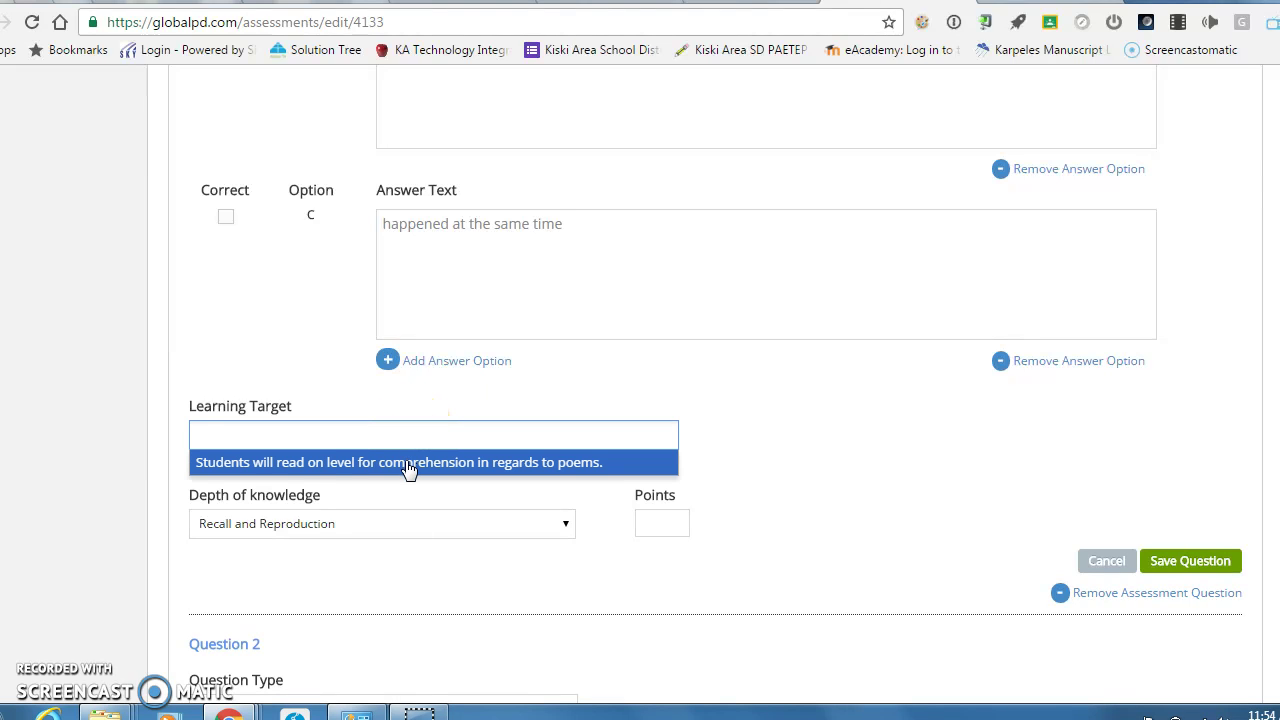
pyautogui.click(409, 466)
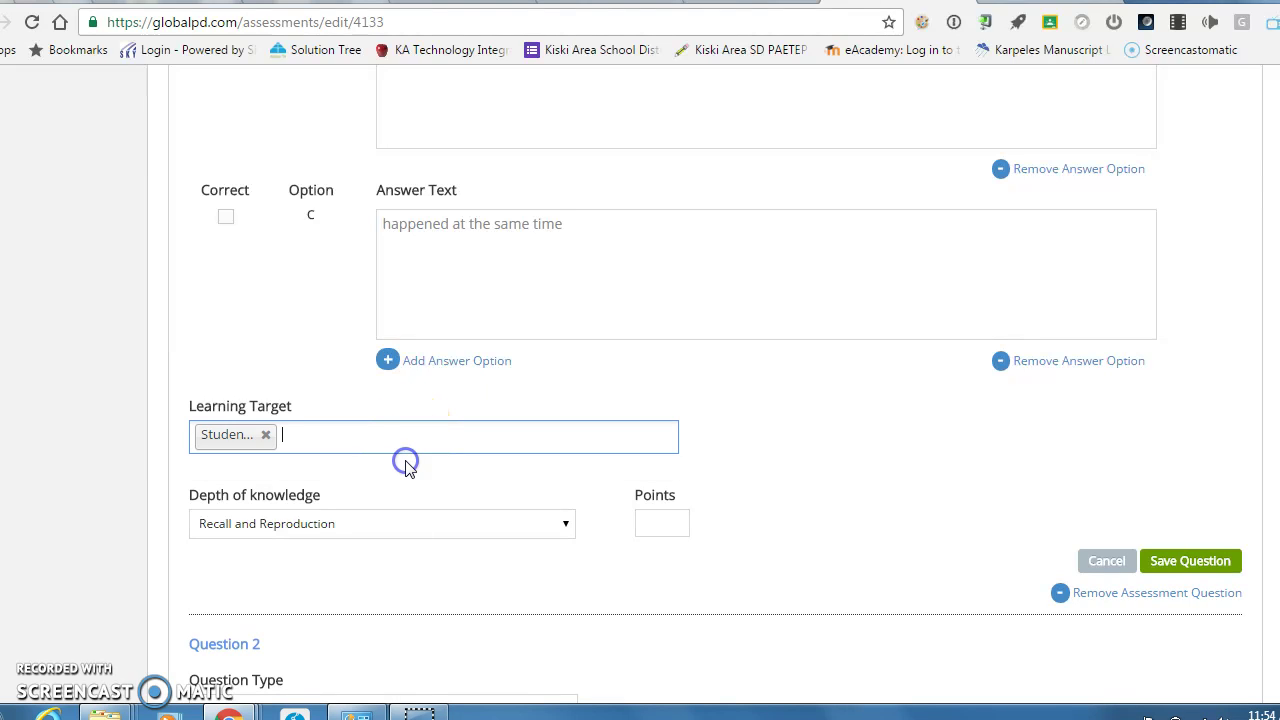
pyautogui.click(556, 528)
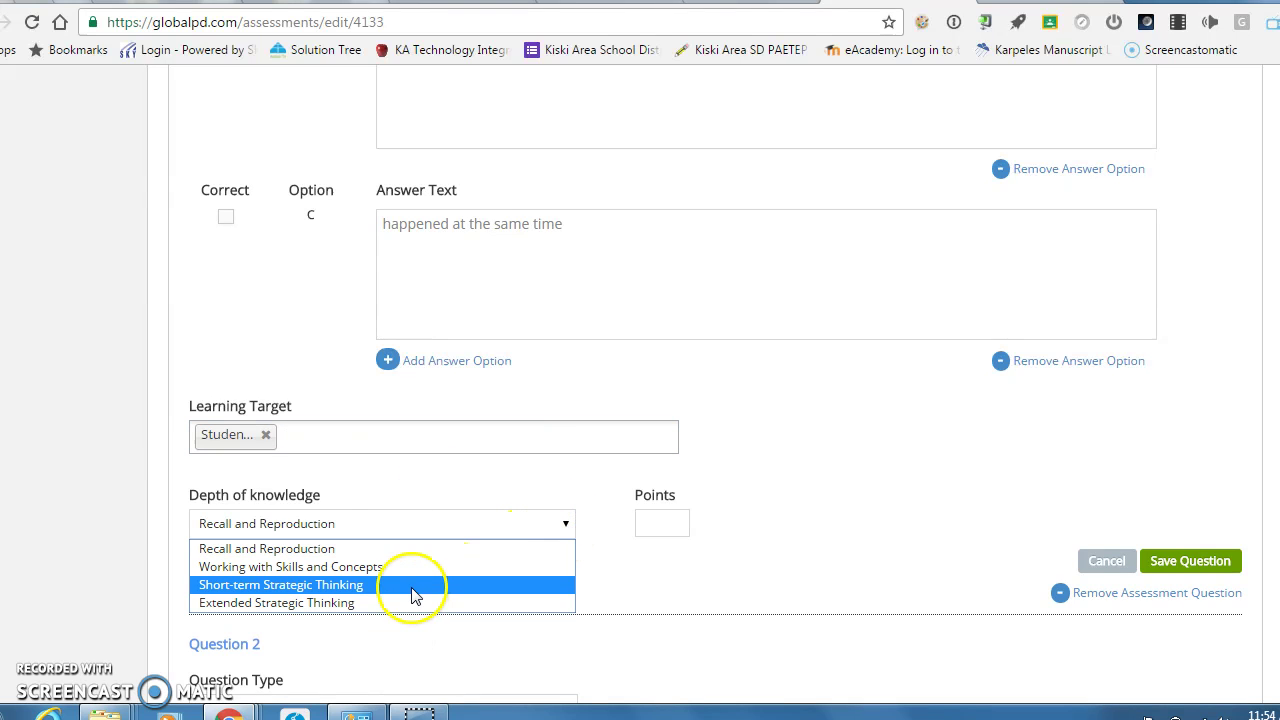
pyautogui.click(418, 550)
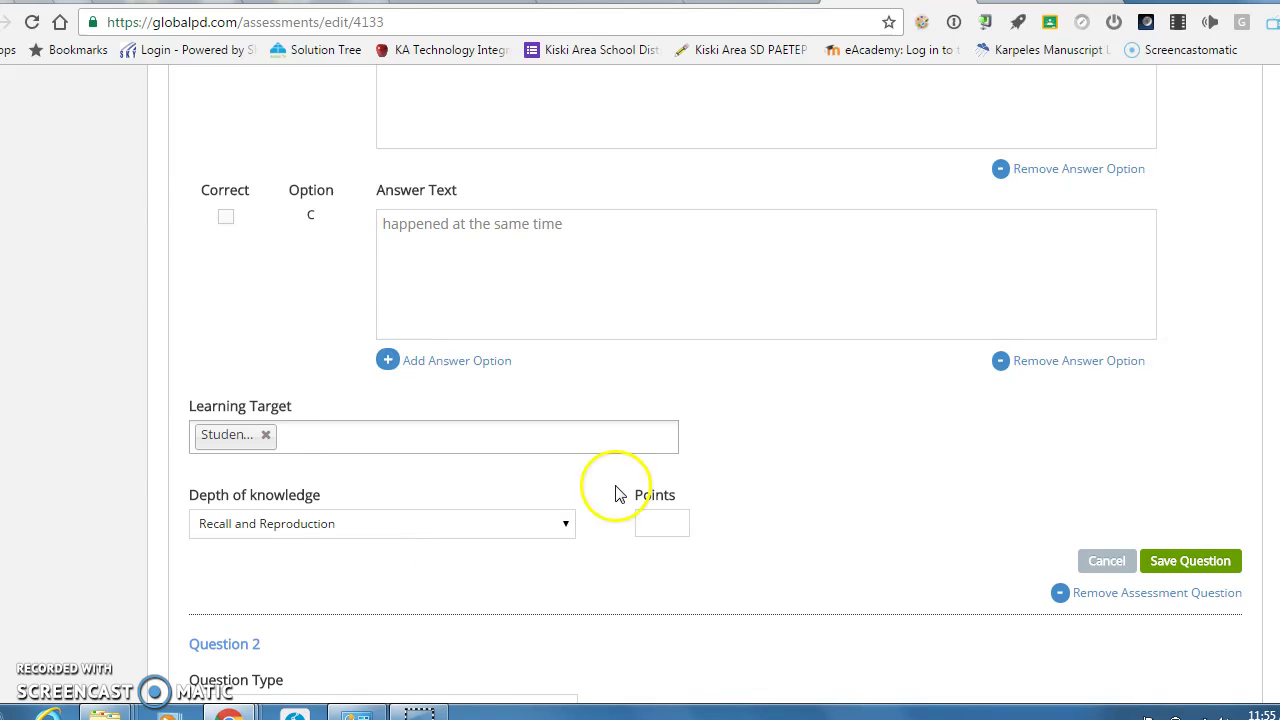
pyautogui.click(668, 523)
pyautogui.write('1')
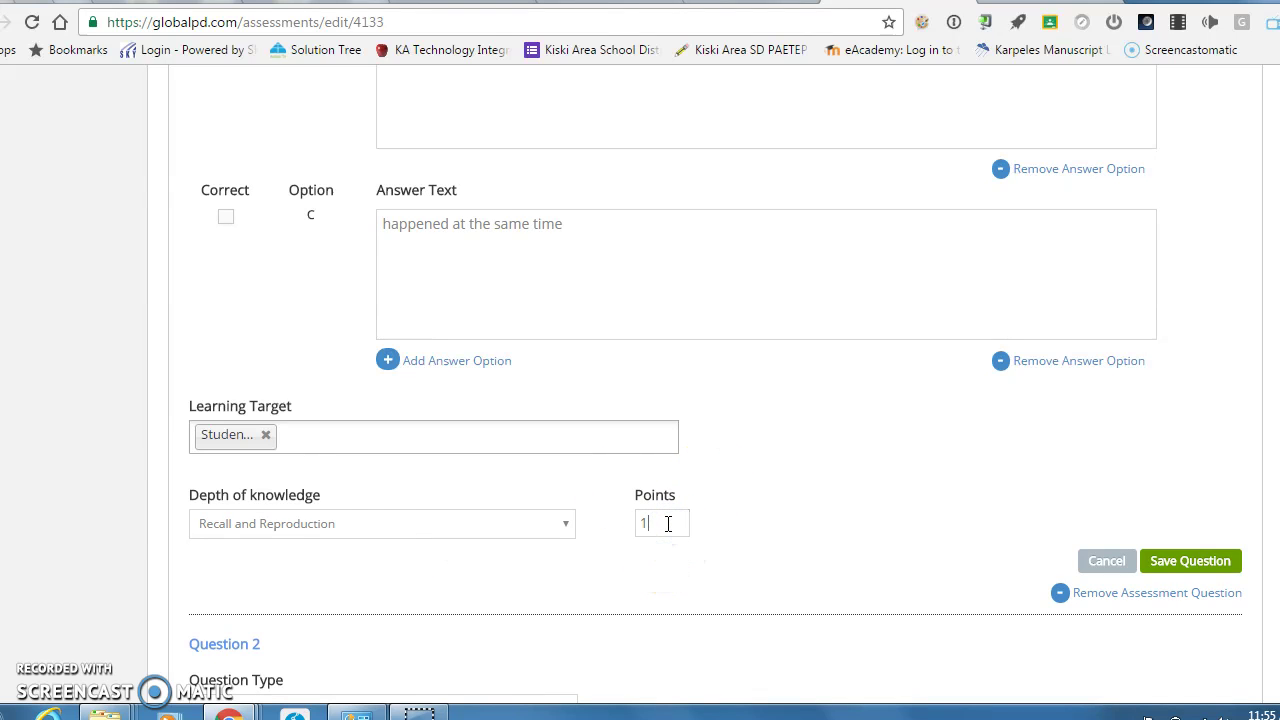
pyautogui.click(1218, 565)
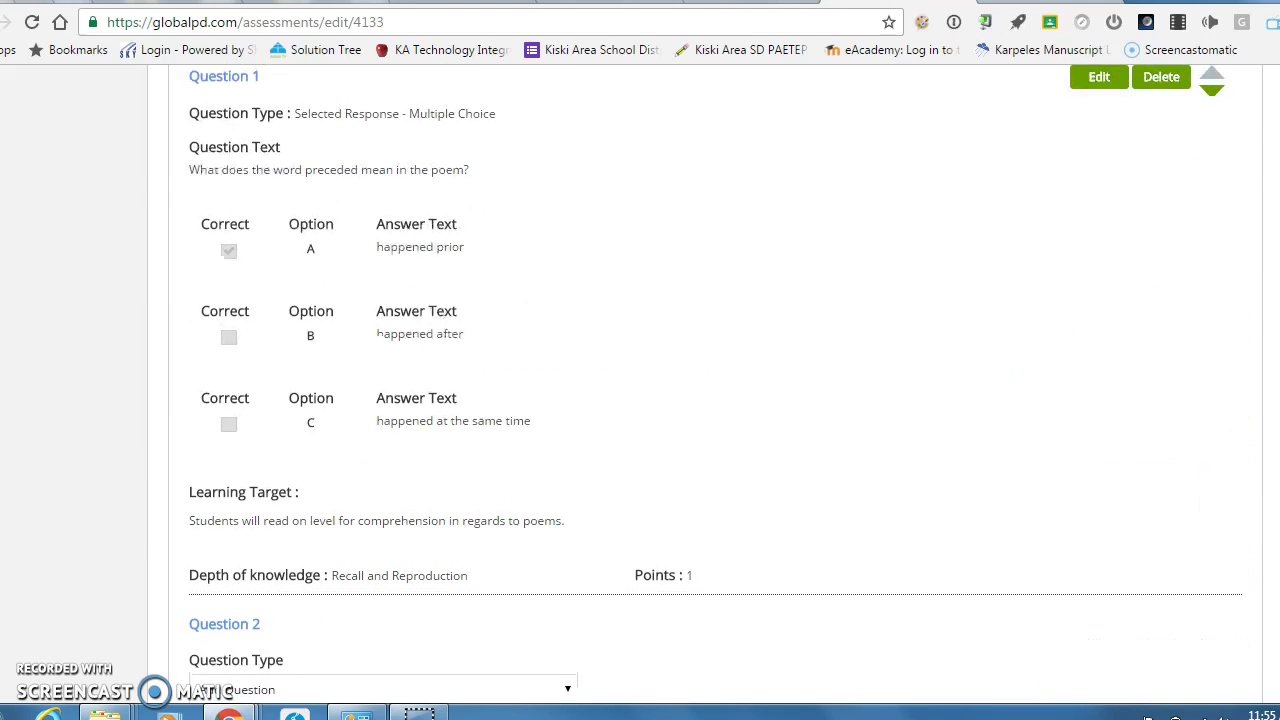
# Make question 2 a Selected Response - Multiple Choice question asking "What ends up happening at the end of Casey's at bat?".
pyautogui.scroll(-4, 765, 237)
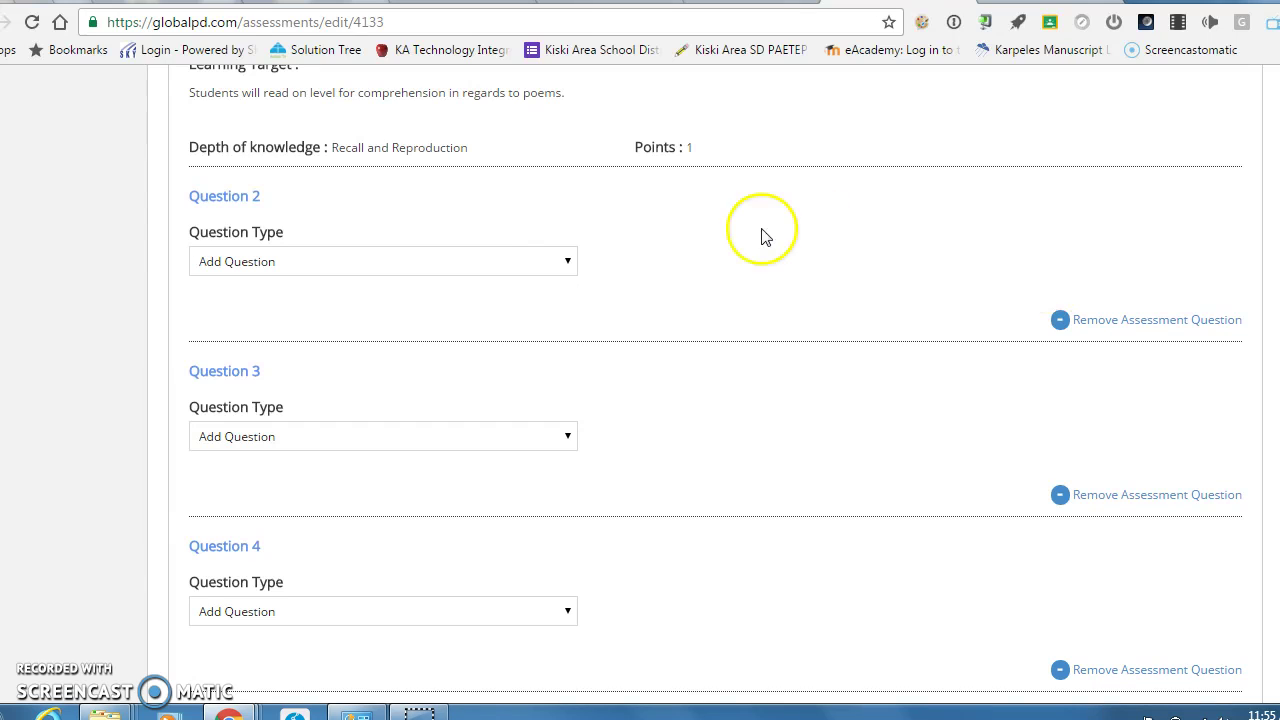
pyautogui.click(540, 257)
pyautogui.click(402, 306)
pyautogui.click(418, 395)
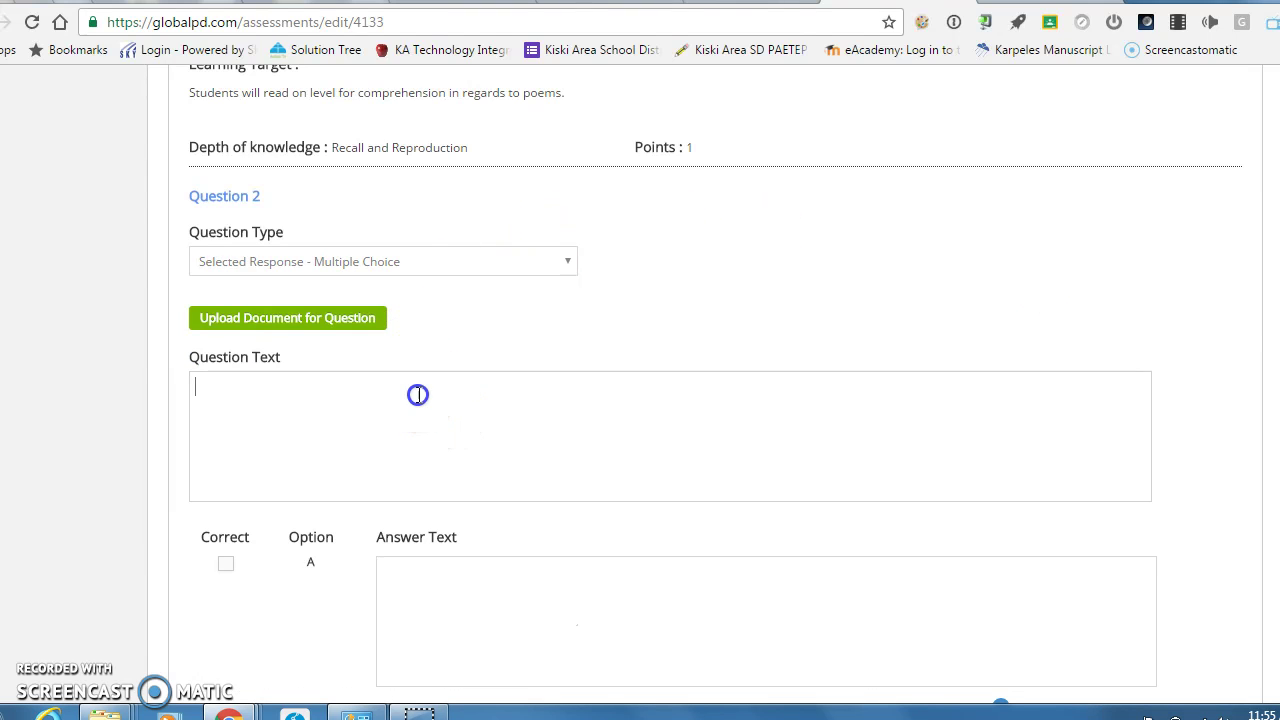
pyautogui.write('What ends up')
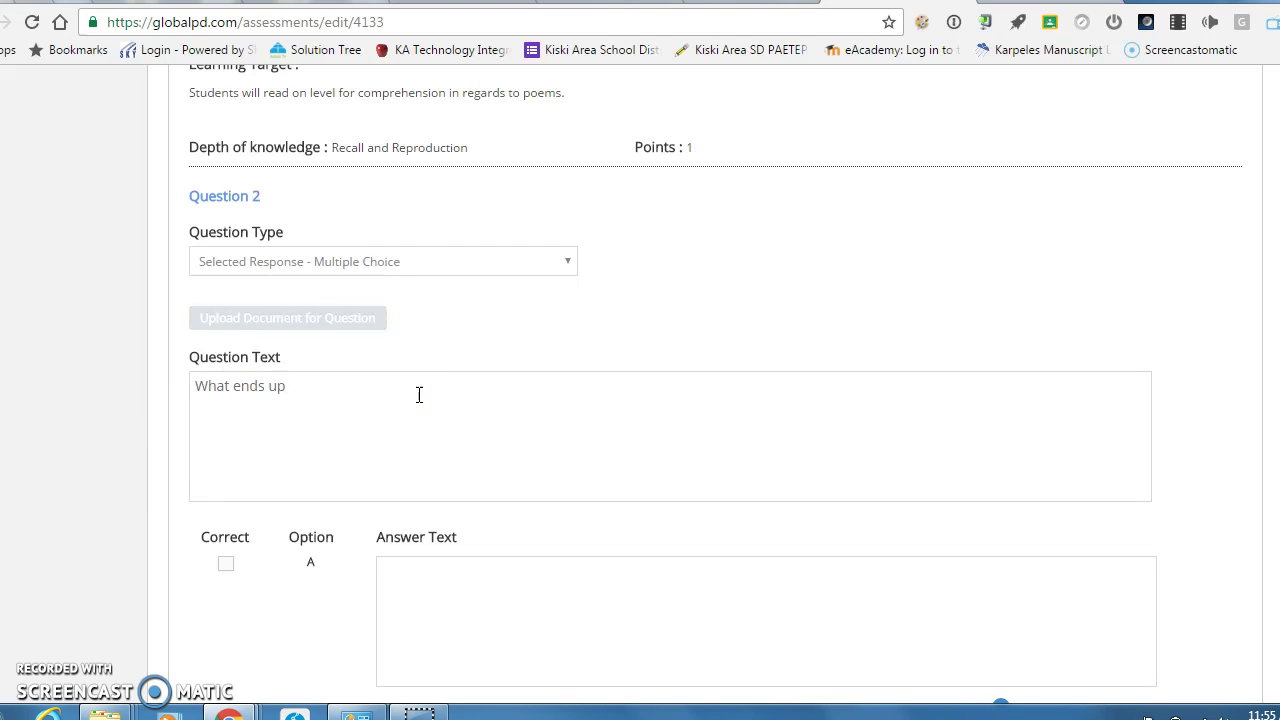
pyautogui.write('ng at the end of Ca')
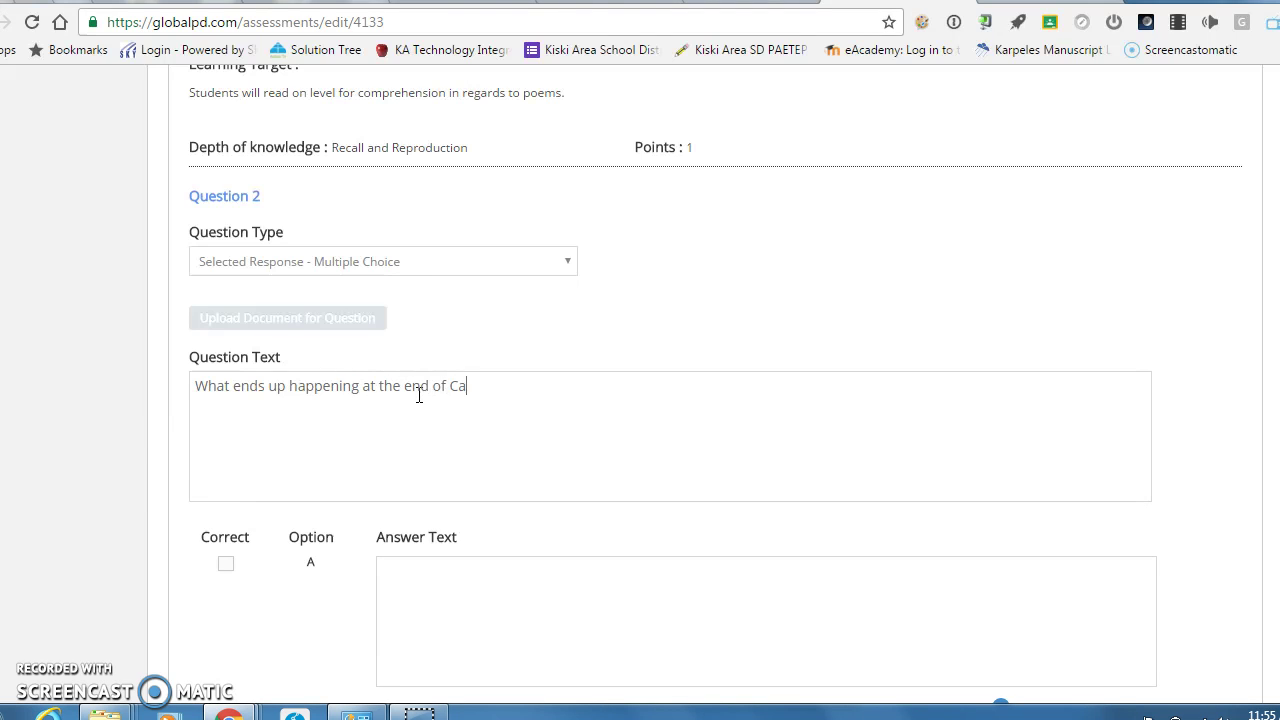
pyautogui.write("sey's at bat?")
# Enter "he hits a home run" as option A of question 2 and "he strikes out" as option B, marking B correct.
pyautogui.scroll(-3, 512, 316)
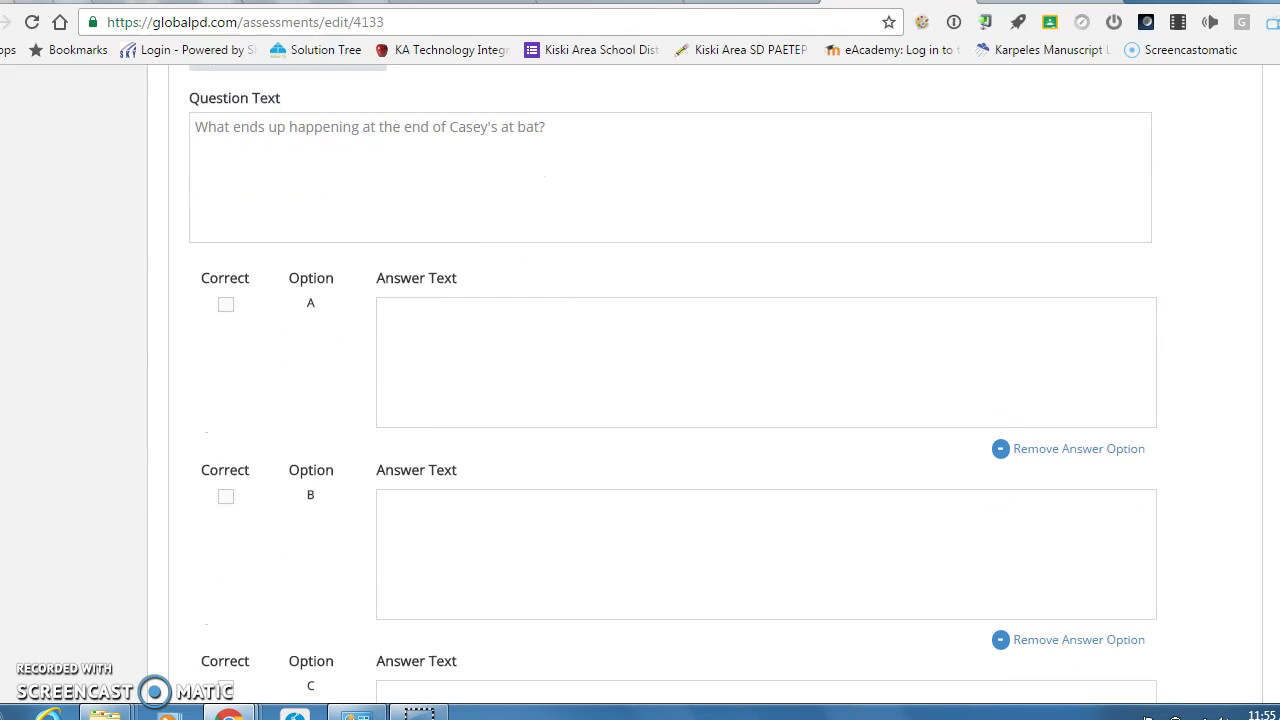
pyautogui.click(503, 302)
pyautogui.write('he hits a home run')
pyautogui.click(495, 325)
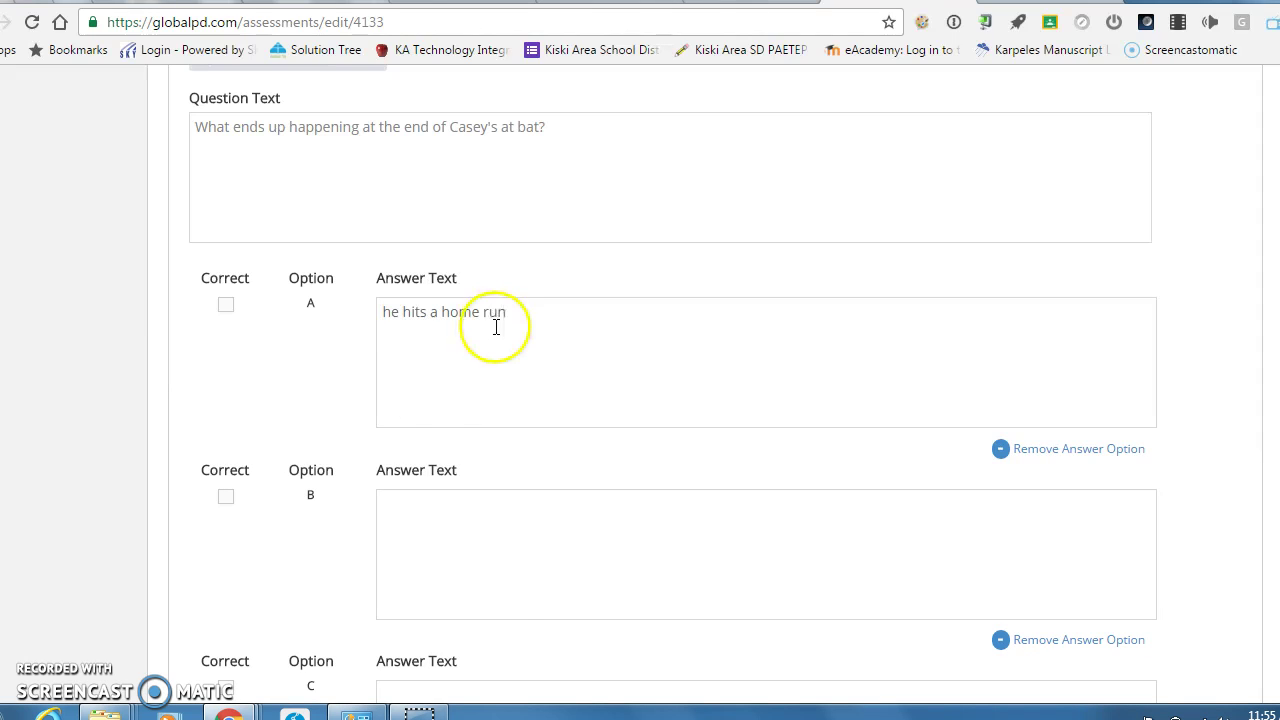
pyautogui.click(493, 518)
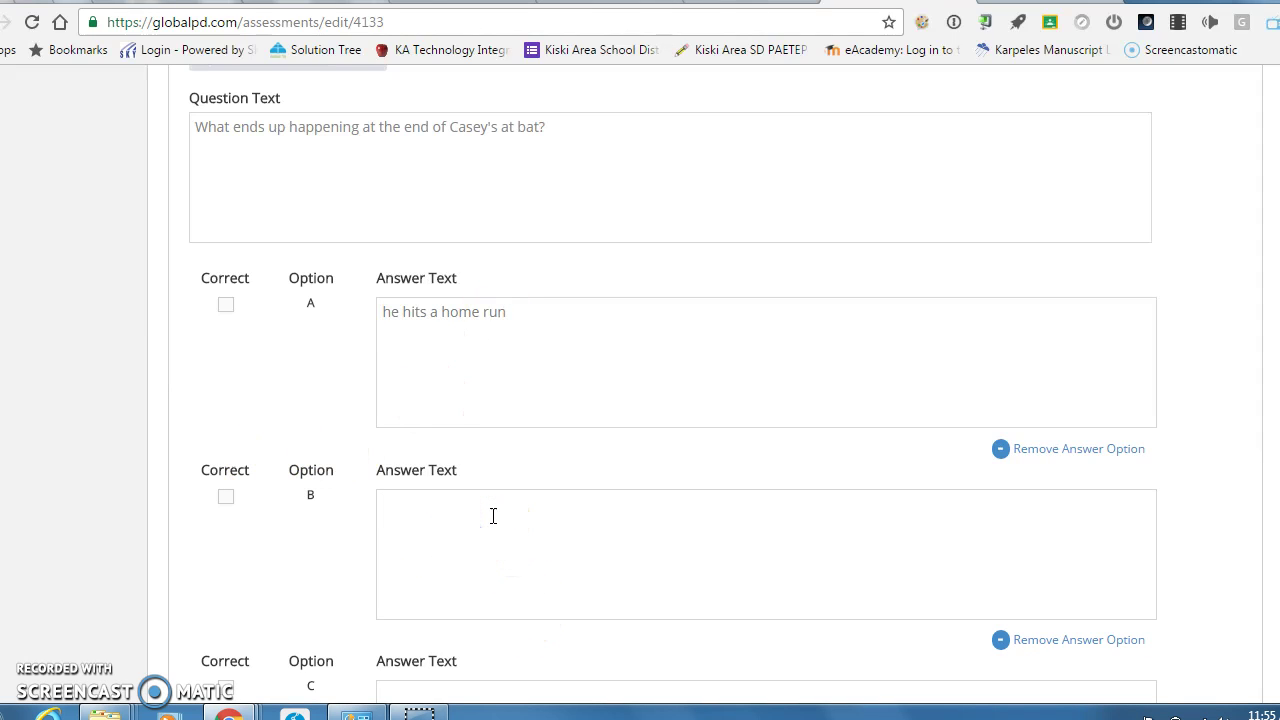
pyautogui.write('he strikes out')
pyautogui.click(225, 497)
# Enter "he hits a single" as option C of question 2 and remove the empty option D.
pyautogui.scroll(-2, 1219, 433)
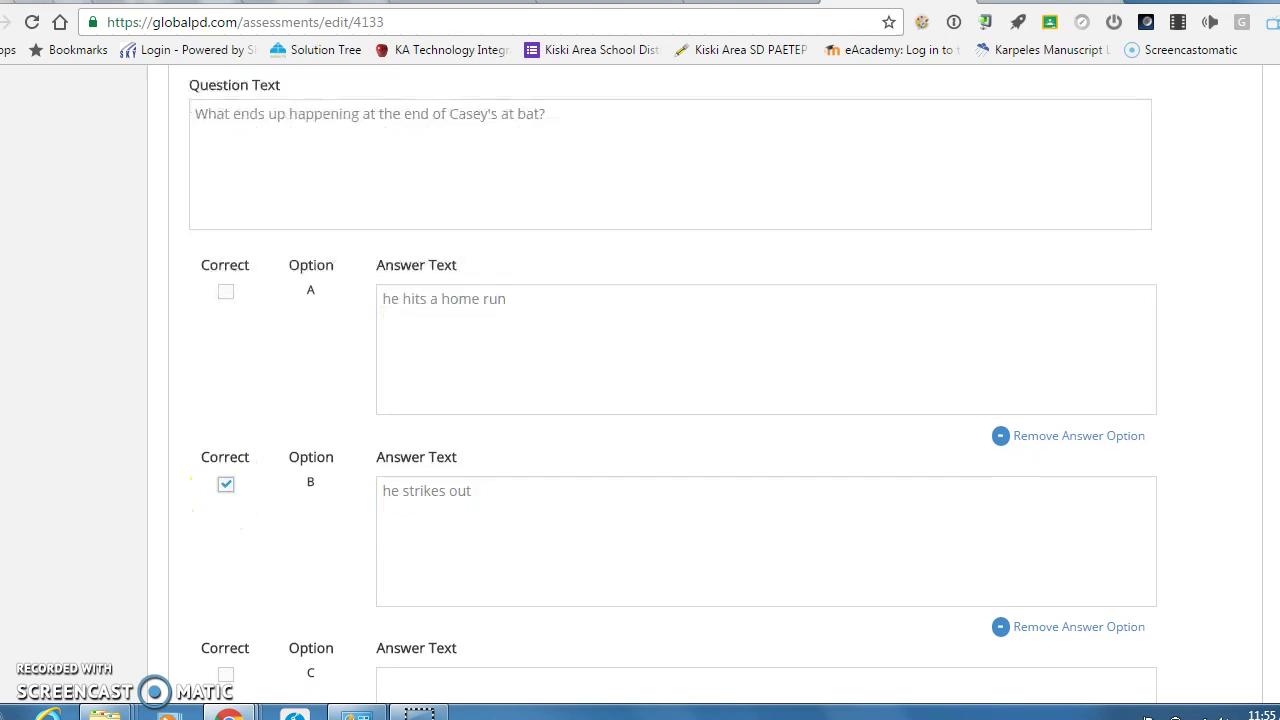
pyautogui.click(449, 457)
pyautogui.write('he hhit')
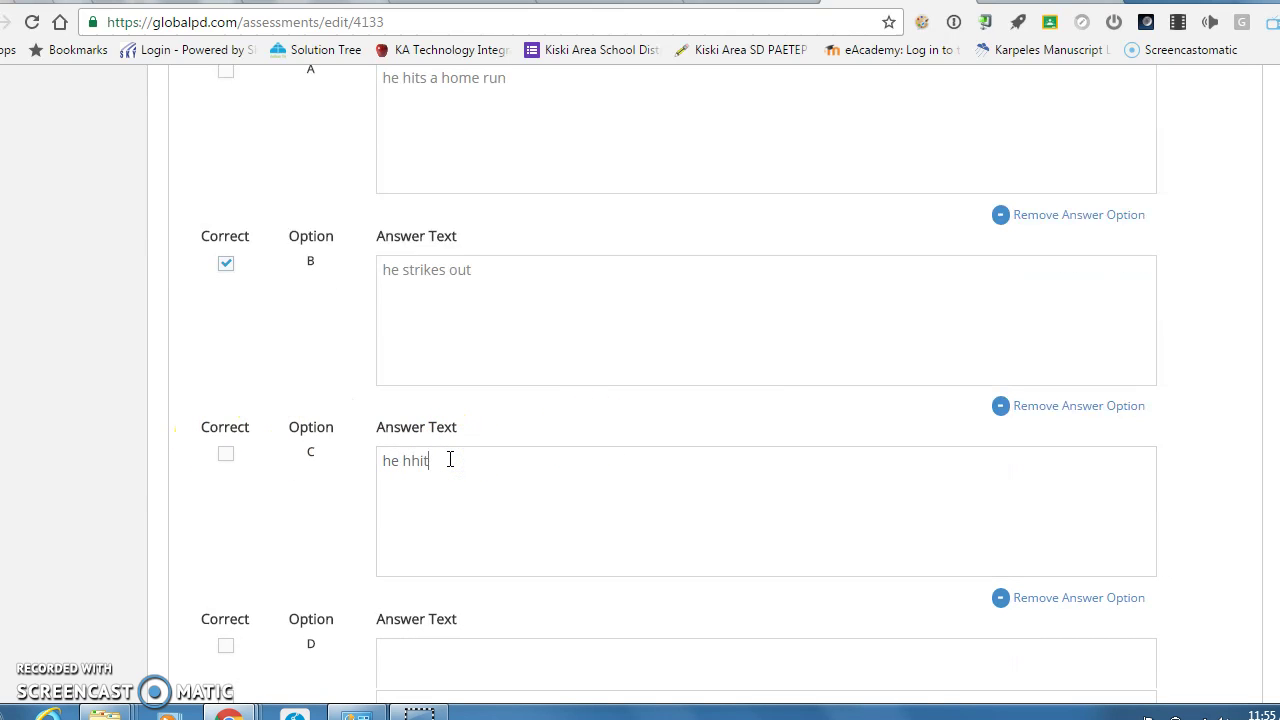
pyautogui.press('BackSpace')
pyautogui.press('BackSpace')
pyautogui.press('BackSpace')
pyautogui.write('its a single')
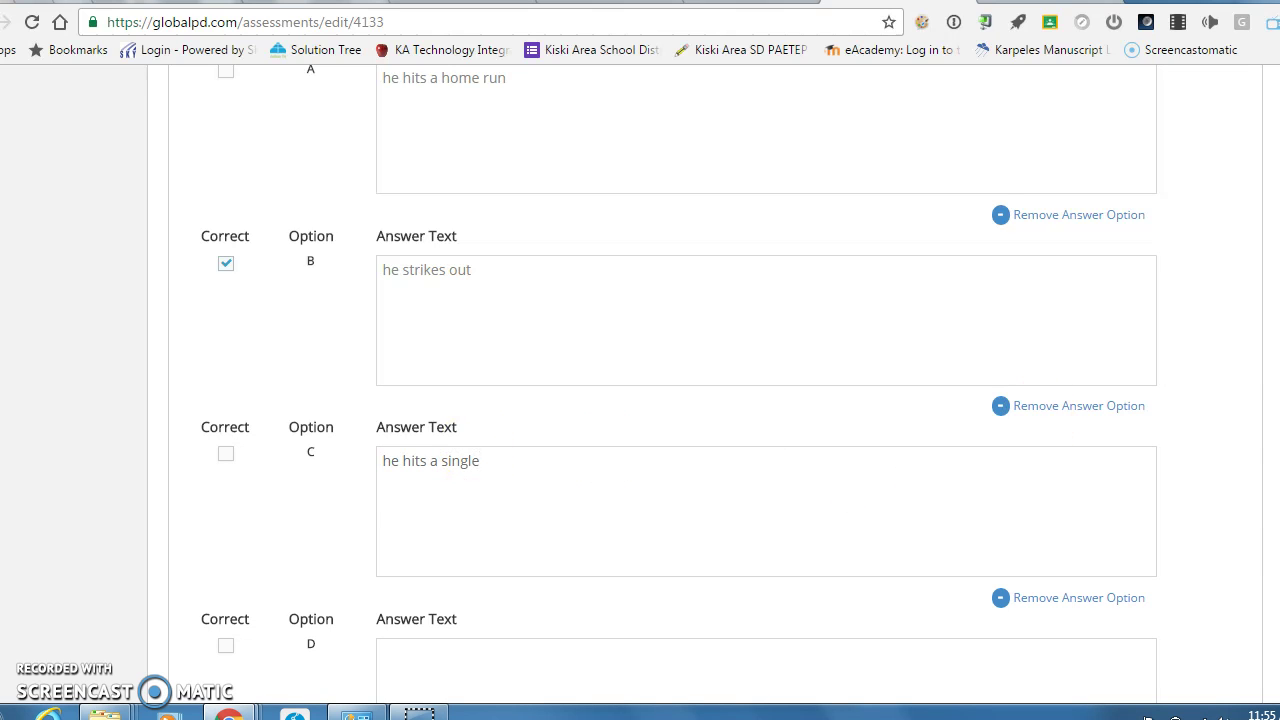
pyautogui.scroll(-3, 1020, 549)
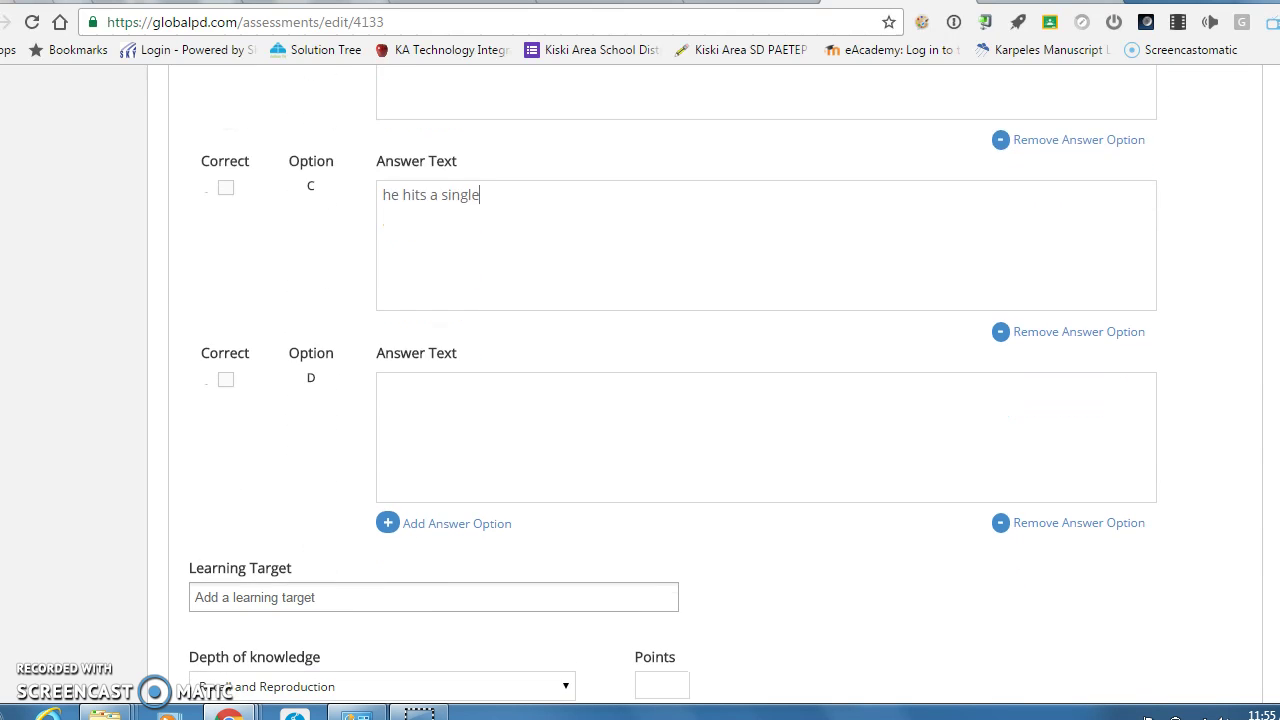
pyautogui.click(1040, 526)
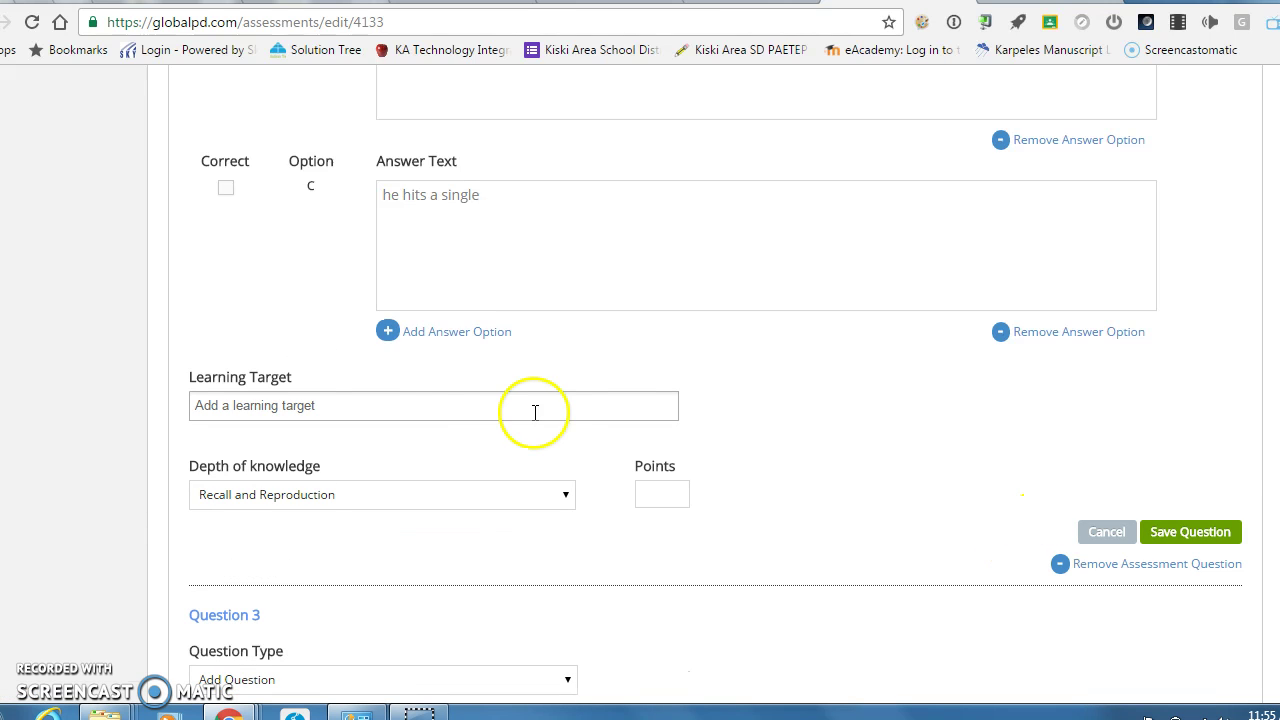
# Assign question 2 the poem comprehension learning target, Recall and Reproduction depth of knowledge and 1 point, and save the question.
pyautogui.click(475, 407)
pyautogui.click(437, 436)
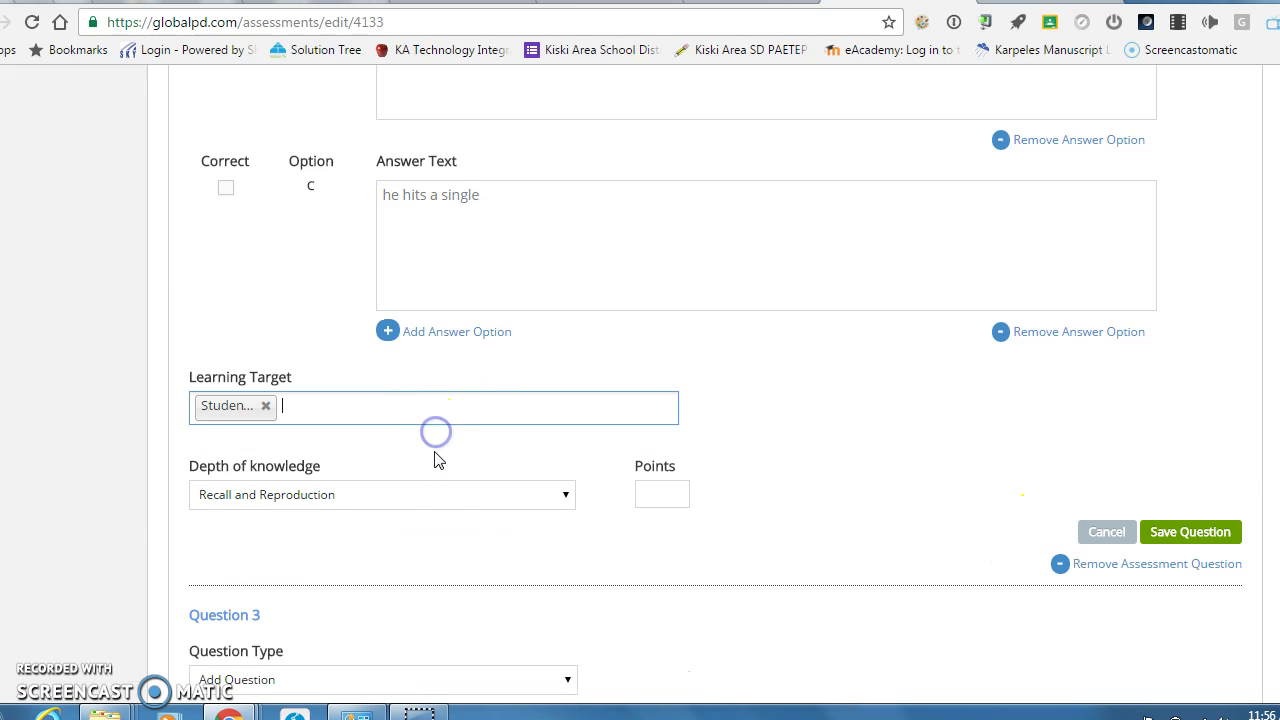
pyautogui.click(424, 498)
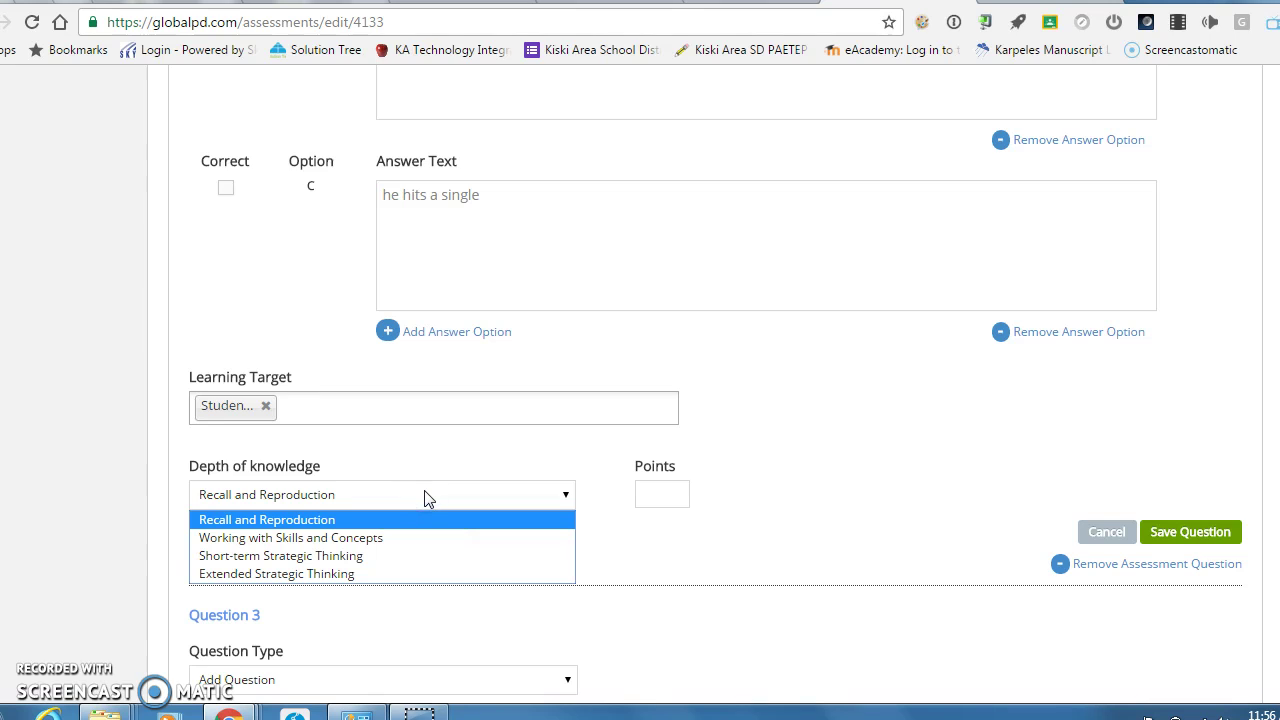
pyautogui.click(670, 492)
pyautogui.write('1')
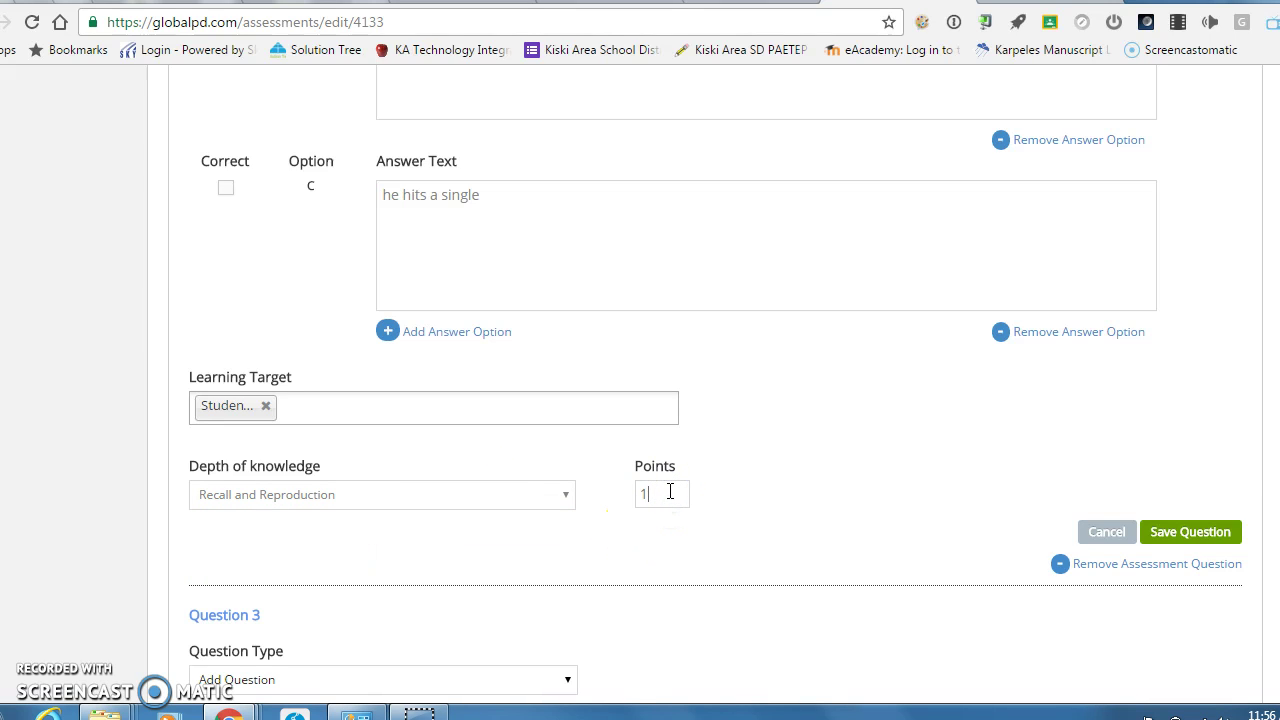
pyautogui.click(1174, 531)
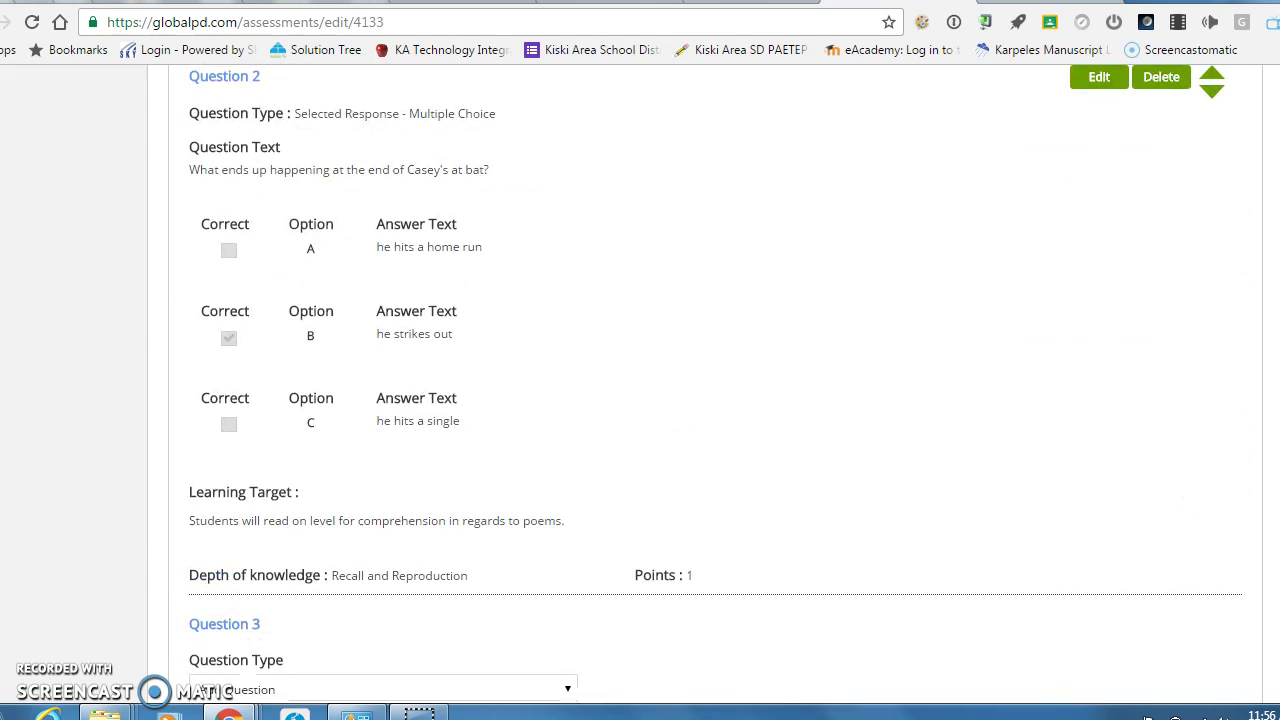
# Make question 3 a Selected Response - Multiple Choice question asking "Who wrote the poem?".
pyautogui.scroll(-4, 700, 390)
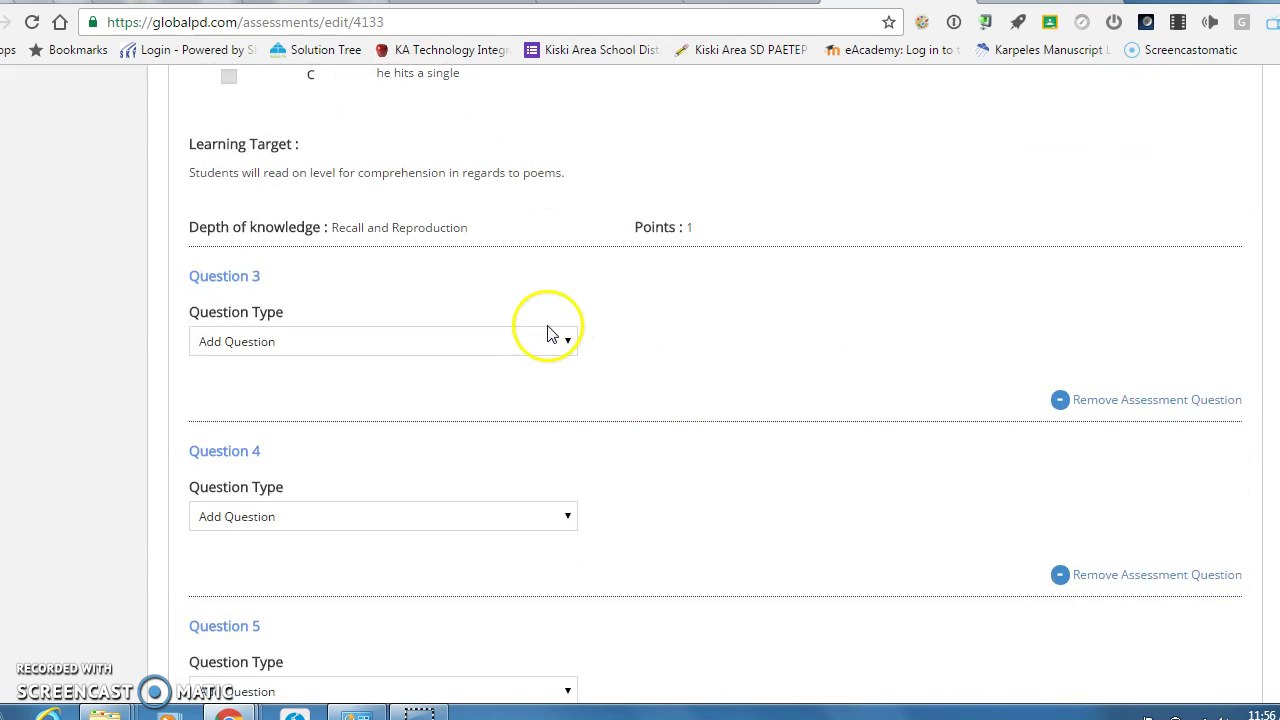
pyautogui.click(548, 334)
pyautogui.click(457, 383)
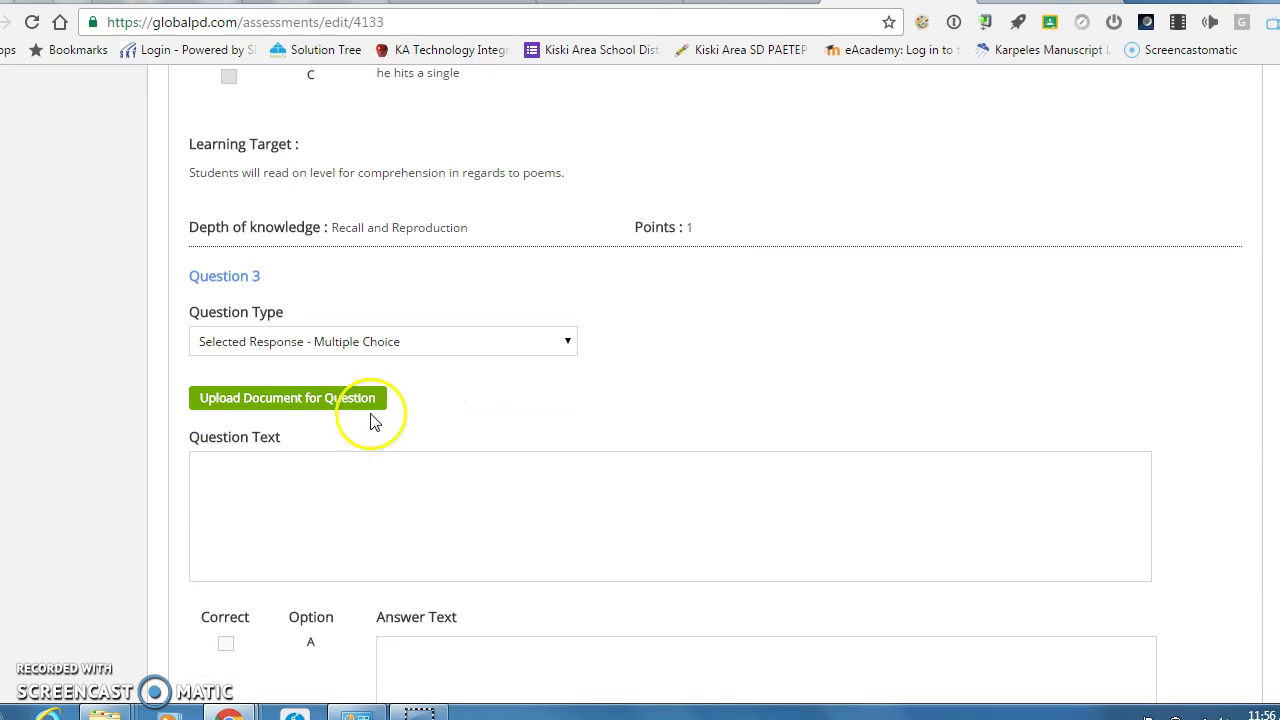
pyautogui.click(285, 457)
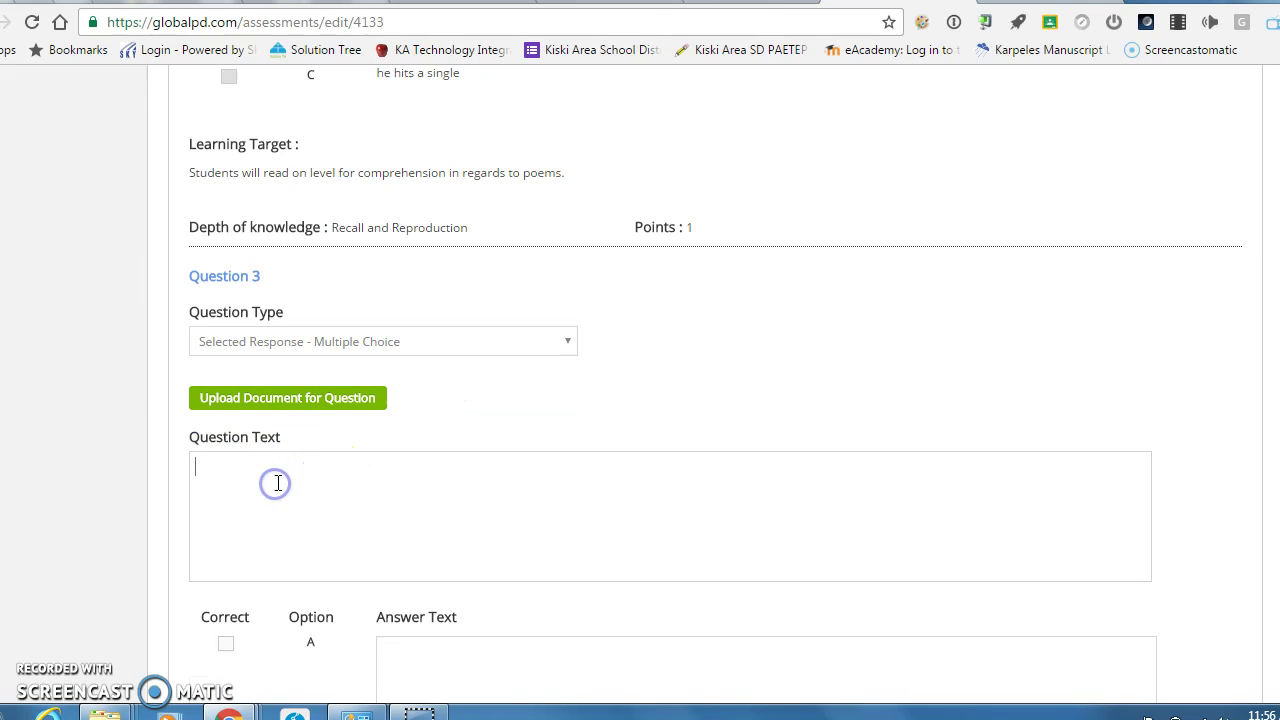
pyautogui.write('Who wrote the poem')
pyautogui.click(110, 655)
pyautogui.click(340, 465)
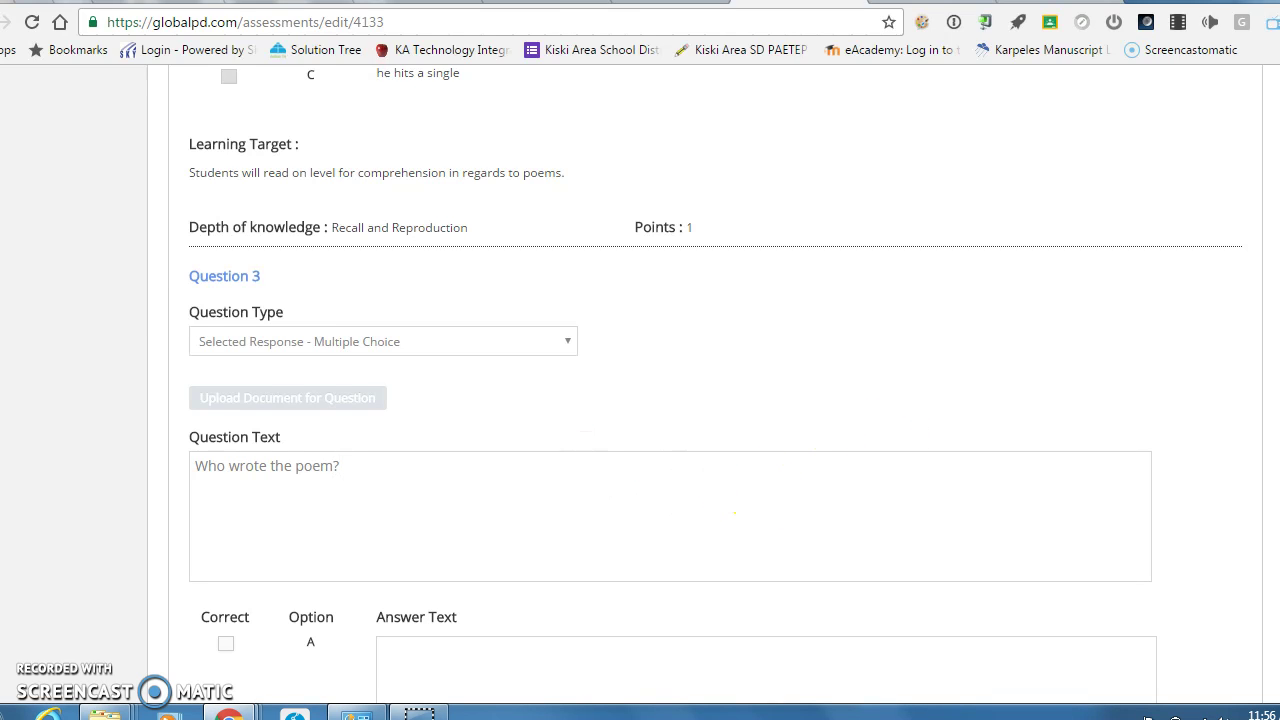
# Enter "Ernest Hemingway" as option A of question 3 and another person's full name as option B.
pyautogui.scroll(-3, 700, 400)
pyautogui.click(540, 383)
pyautogui.write('Erne')
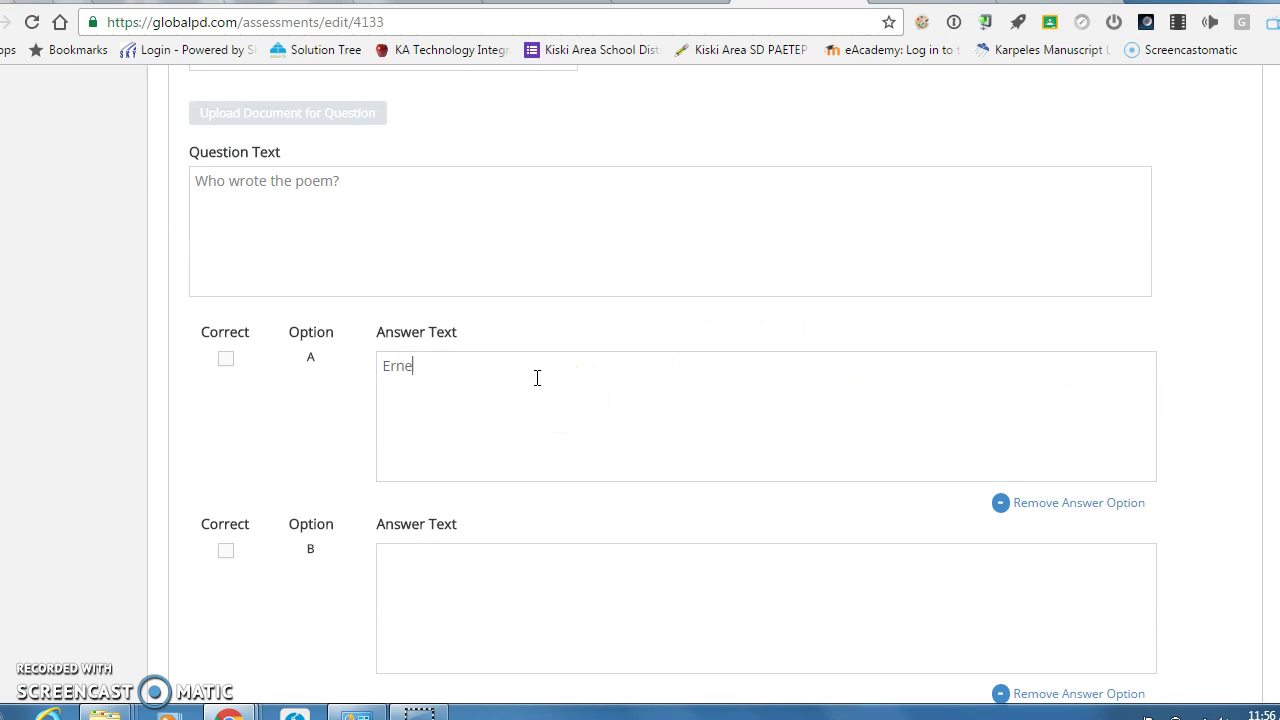
pyautogui.write('st Hemingway')
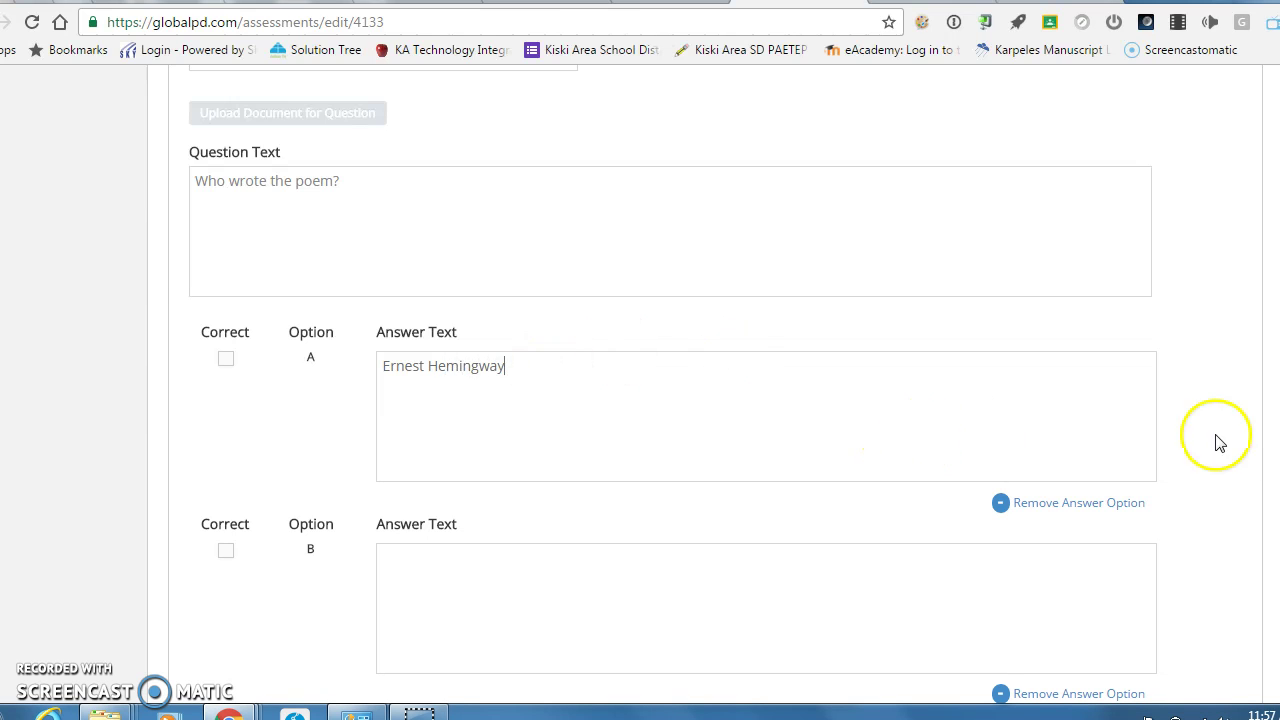
pyautogui.scroll(-3, 670, 400)
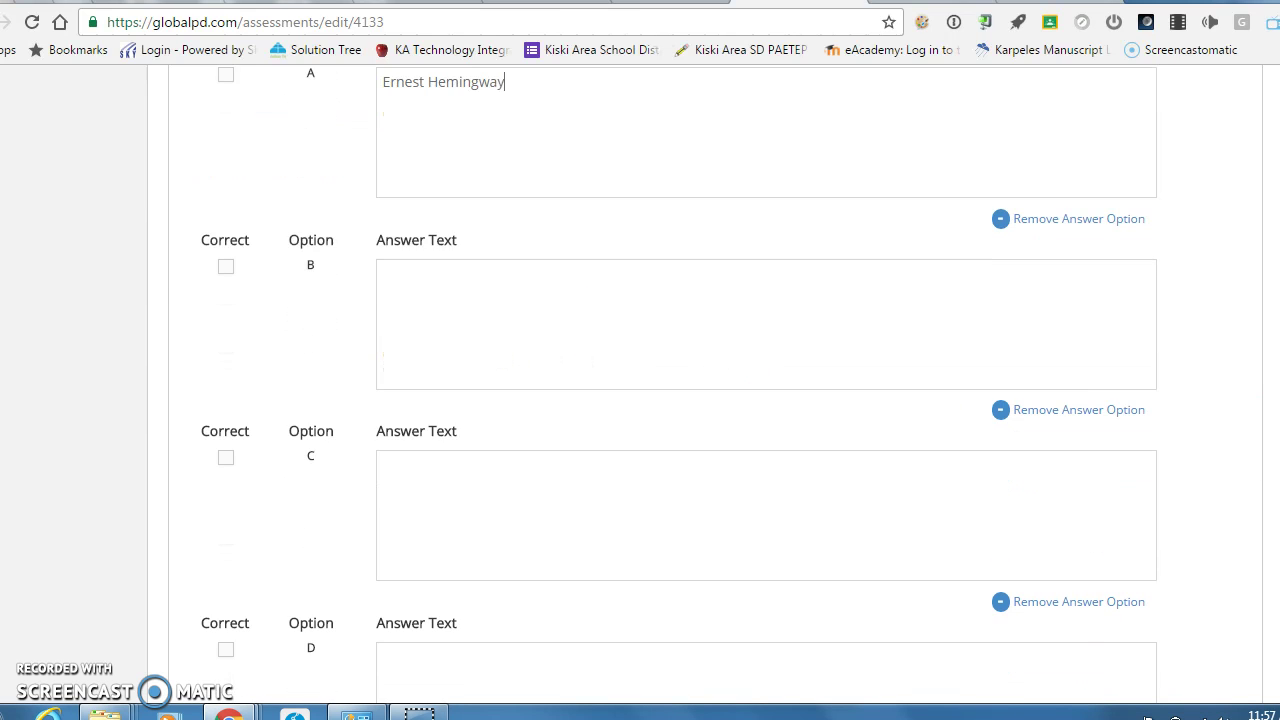
pyautogui.click(591, 277)
pyautogui.write('Dan Smith')
# Enter "Ernest Thayer" as option C of question 3, mark it correct and remove the empty option D.
pyautogui.click(508, 469)
pyautogui.write('Ernest Thayer')
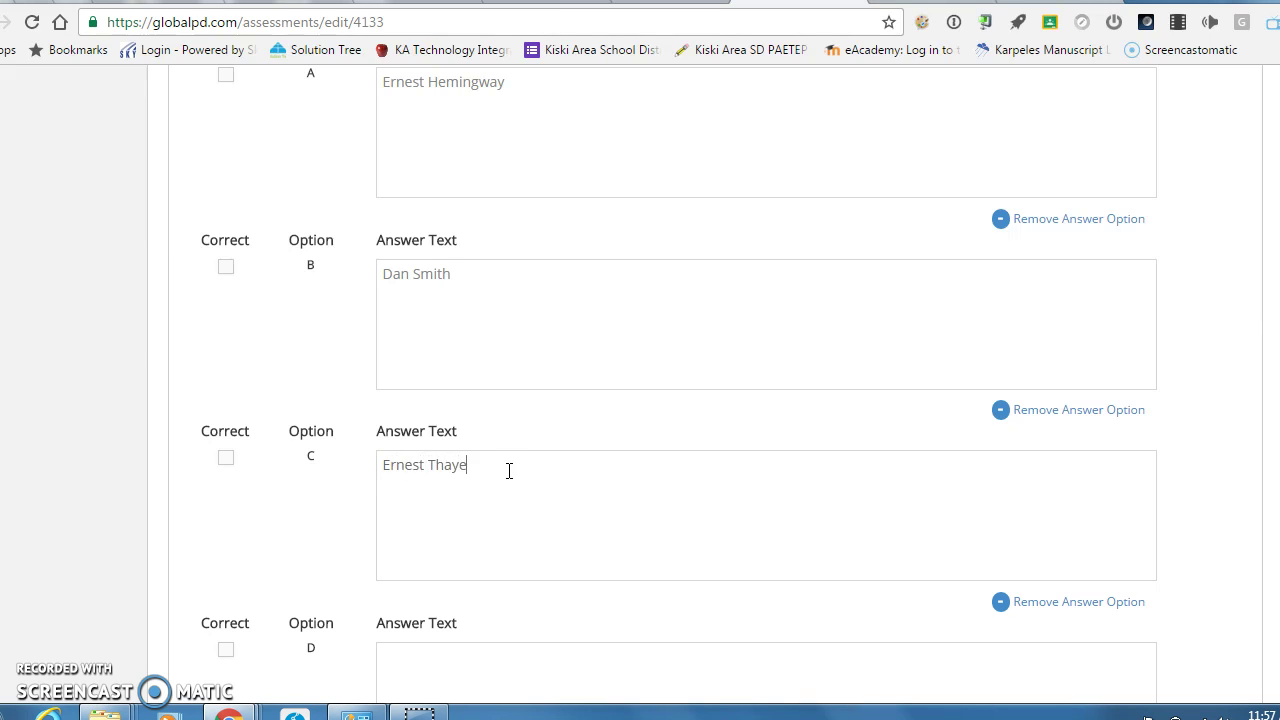
pyautogui.click(226, 458)
pyautogui.scroll(-4, 766, 400)
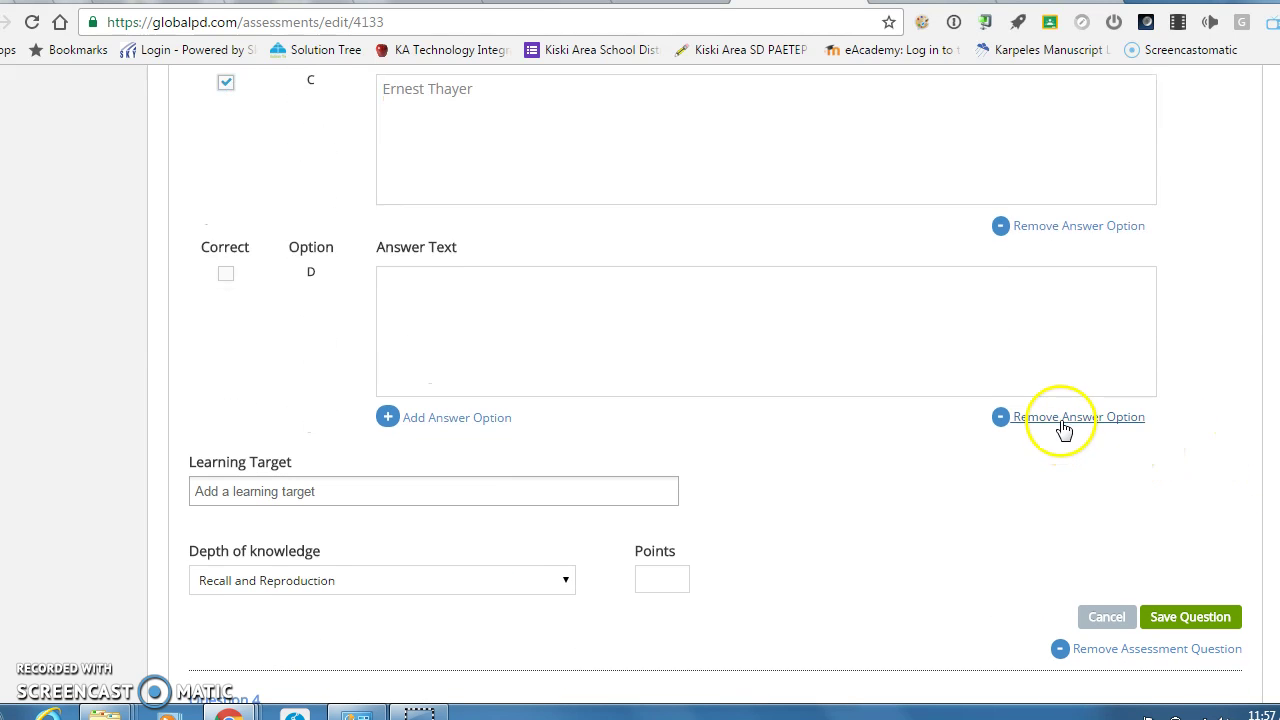
pyautogui.click(1063, 420)
# Assign question 3 the poem comprehension learning target, Recall and Reproduction depth of knowledge and 1 point, and save the question.
pyautogui.click(416, 299)
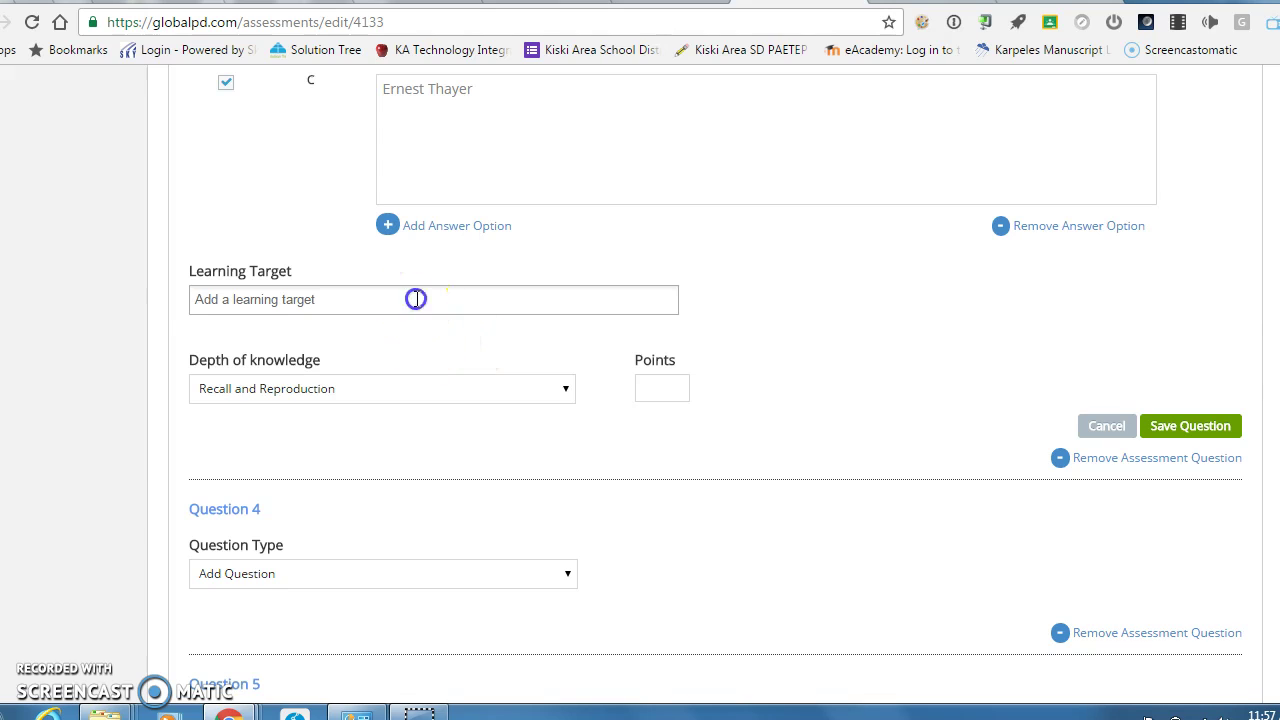
pyautogui.click(400, 334)
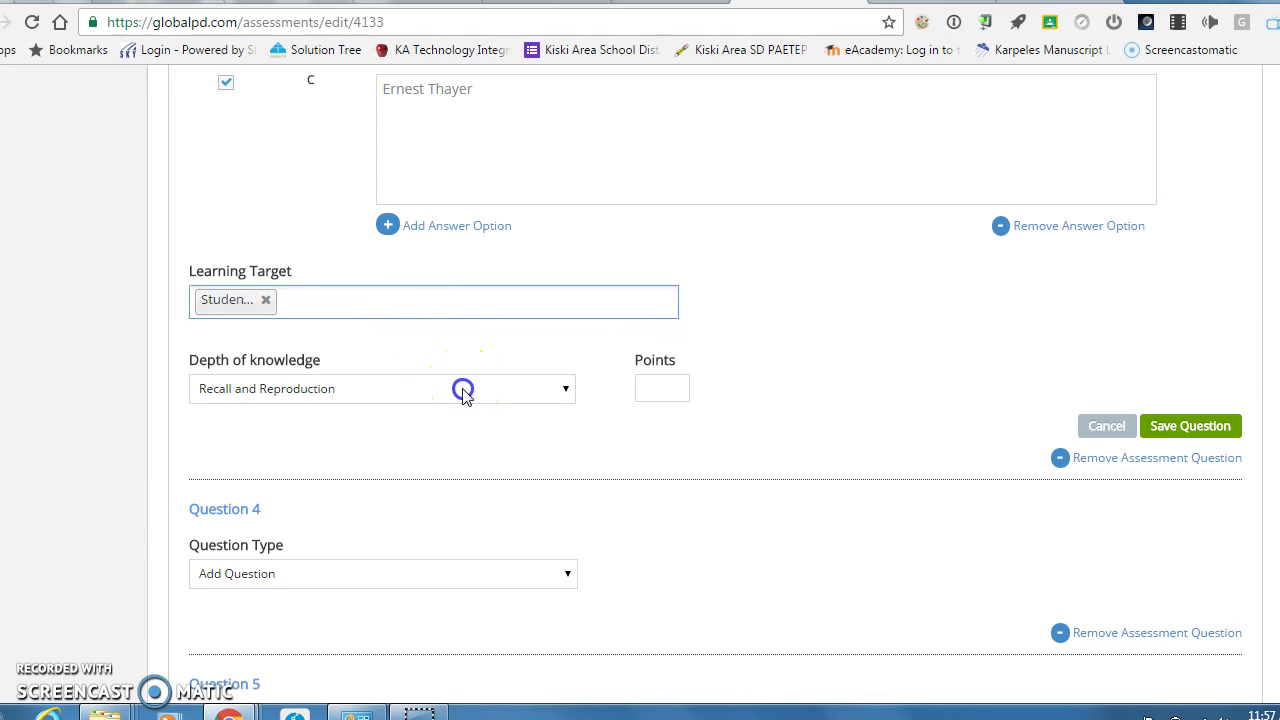
pyautogui.click(463, 391)
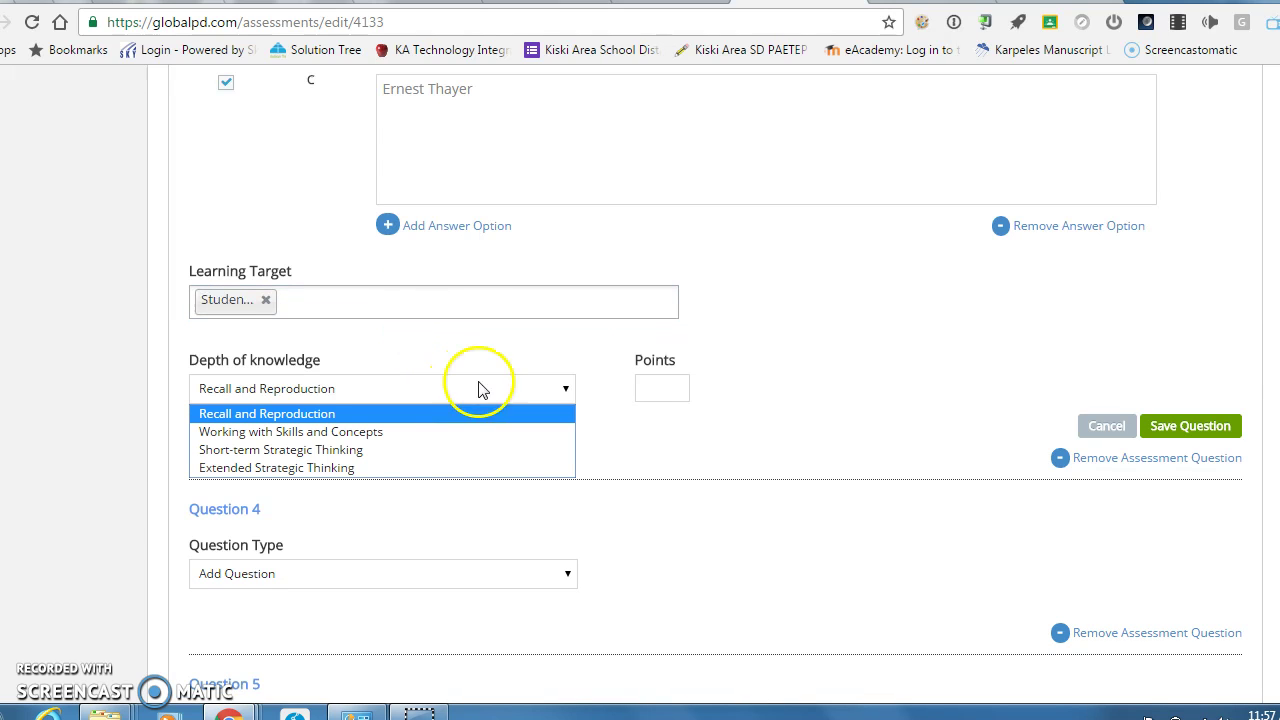
pyautogui.click(660, 392)
pyautogui.write('1')
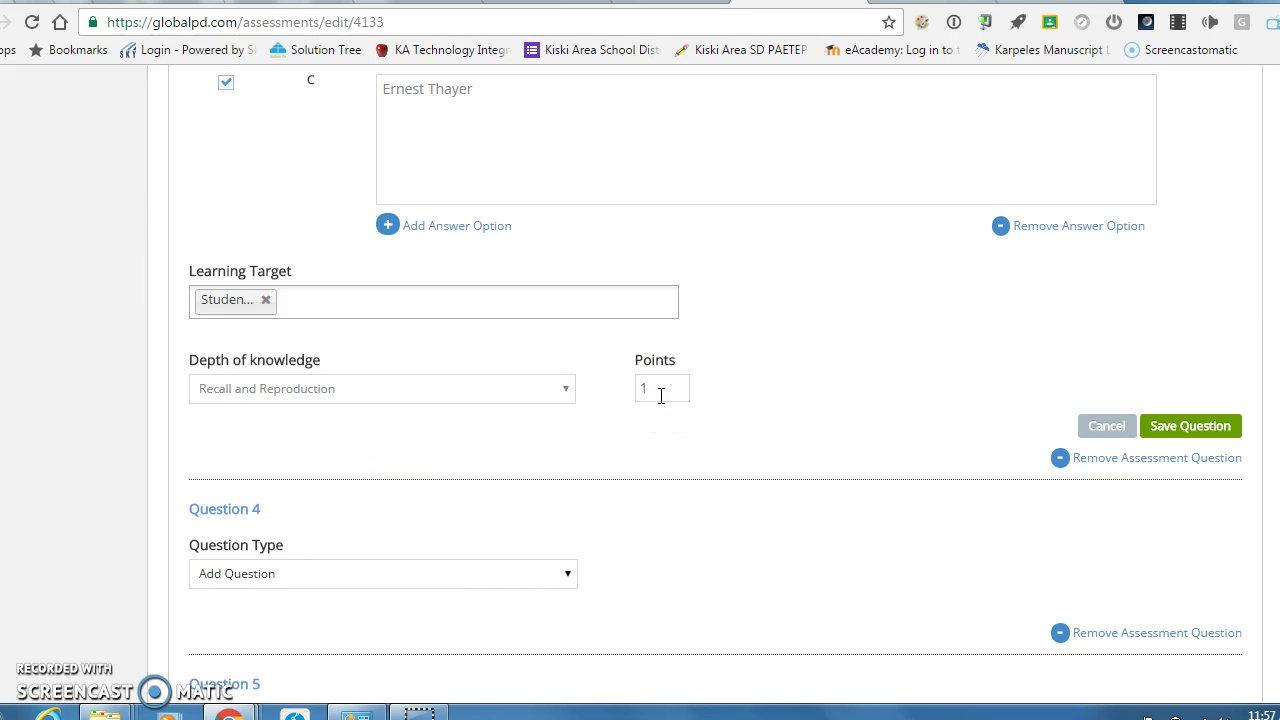
pyautogui.click(1208, 427)
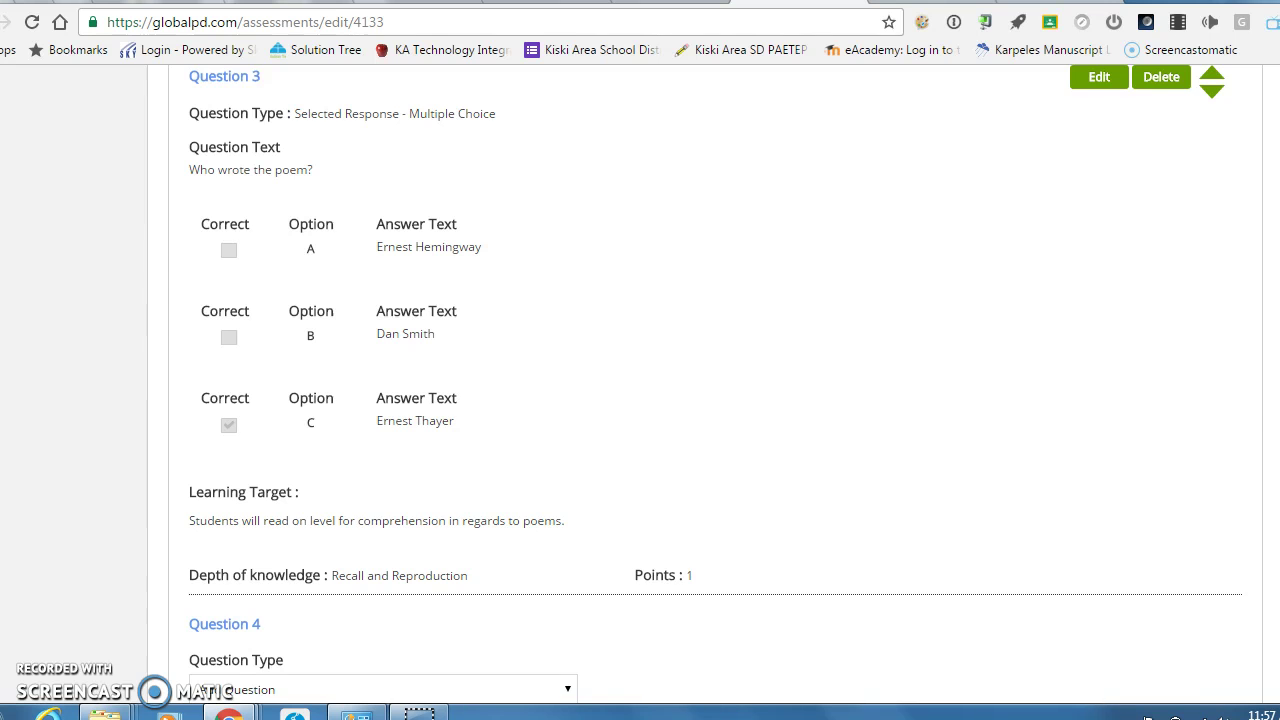
# Remove the unused questions 4 and 5 from the assessment.
pyautogui.scroll(-4, 1234, 434)
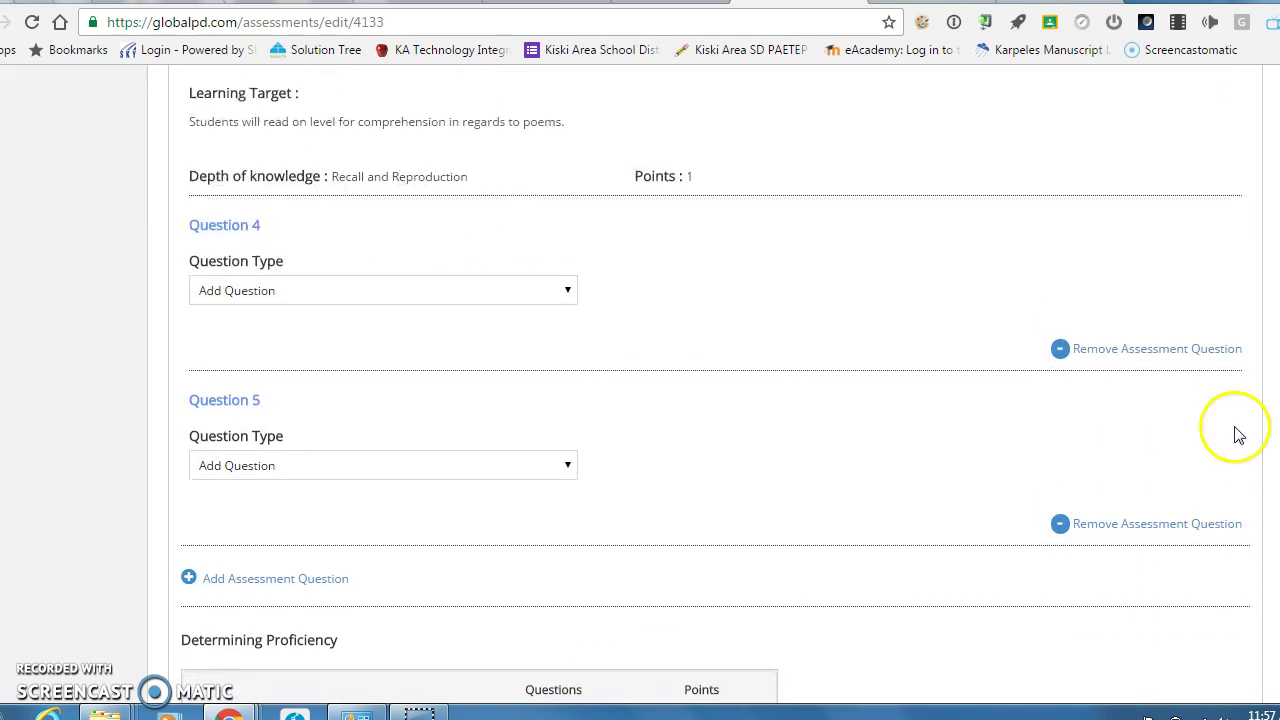
pyautogui.click(1127, 355)
pyautogui.click(792, 258)
pyautogui.click(1103, 352)
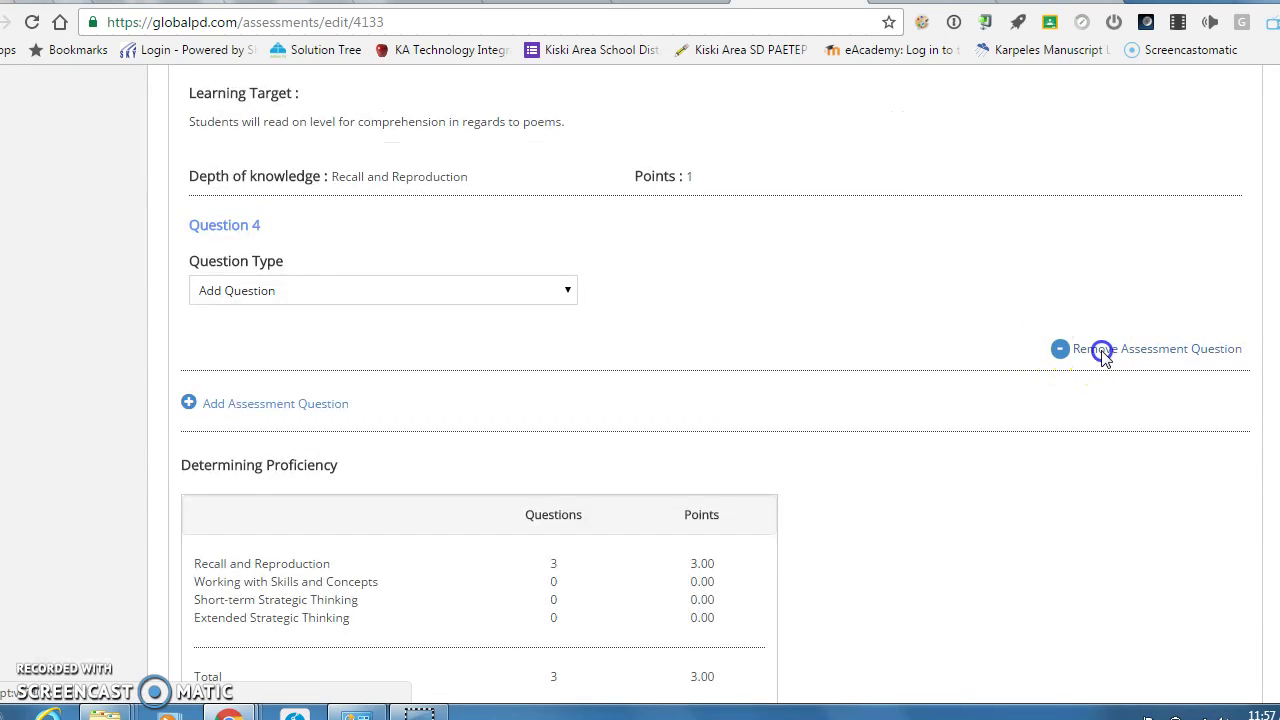
pyautogui.click(804, 253)
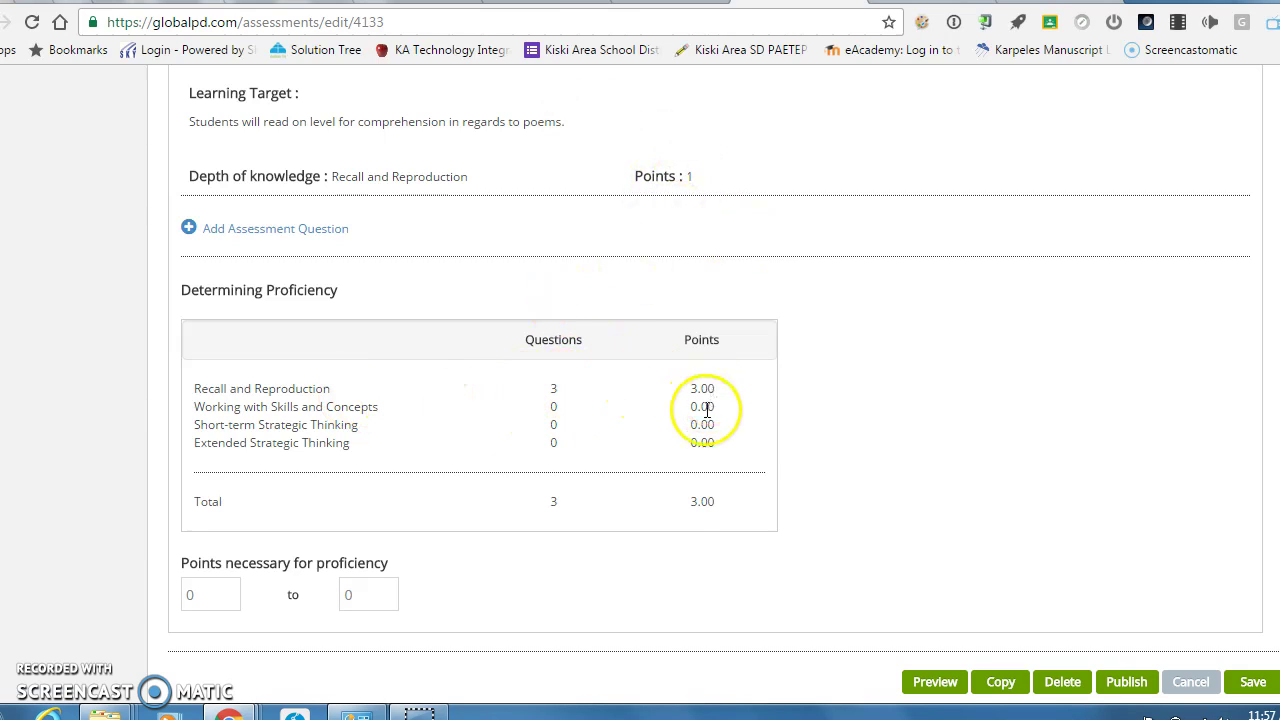
# Set the points necessary for proficiency to 1.99 to 2.01 and save the assessment.
pyautogui.click(214, 594)
pyautogui.write('0')
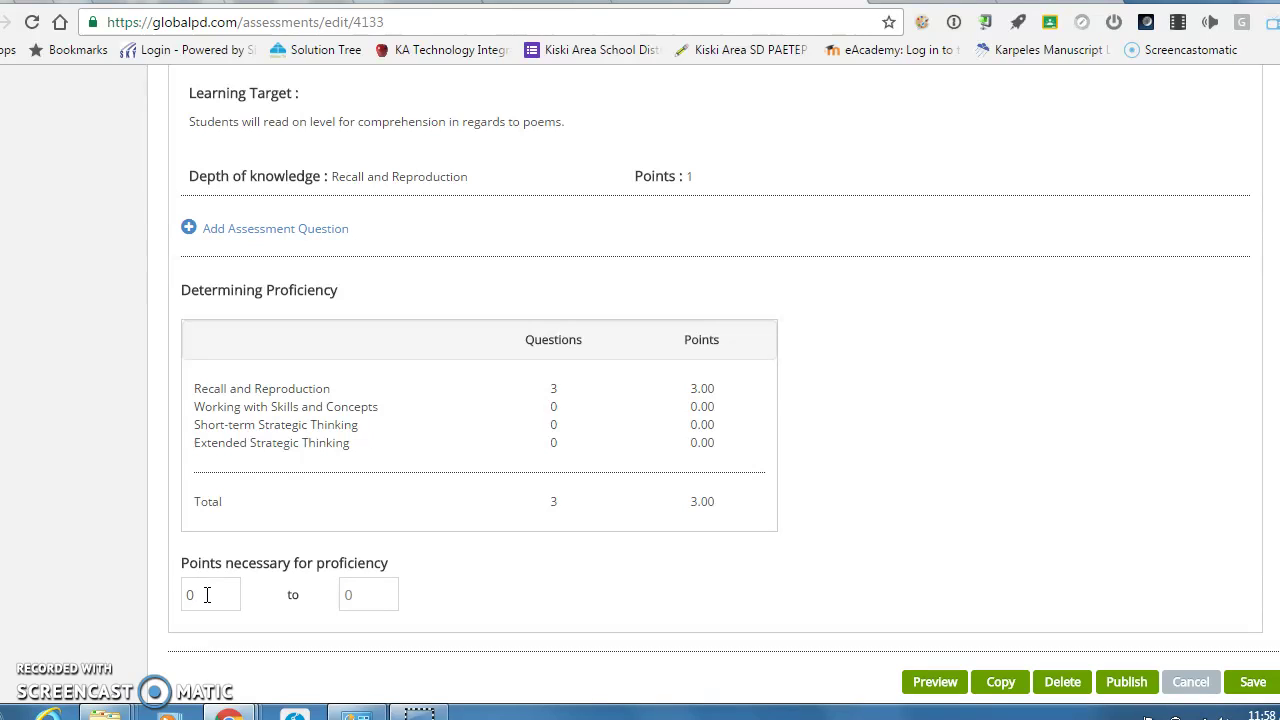
pyautogui.write('.98')
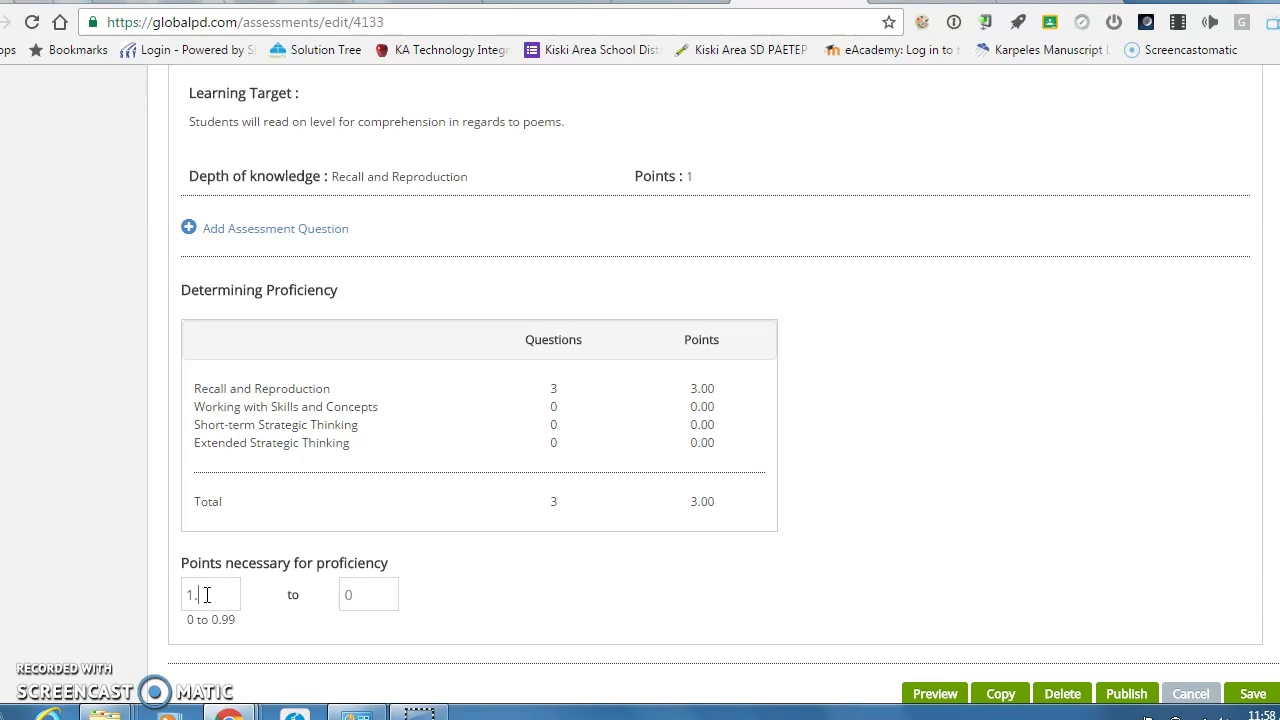
pyautogui.click(365, 595)
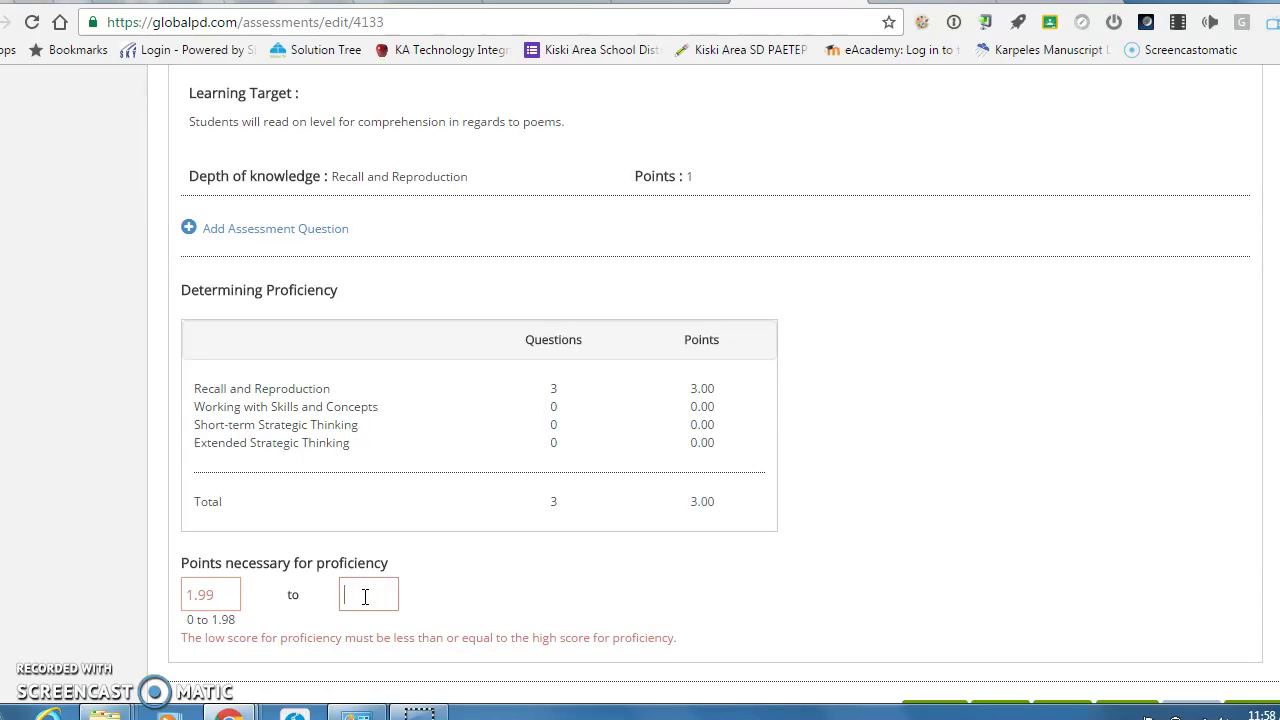
pyautogui.write('2.')
pyautogui.click(428, 605)
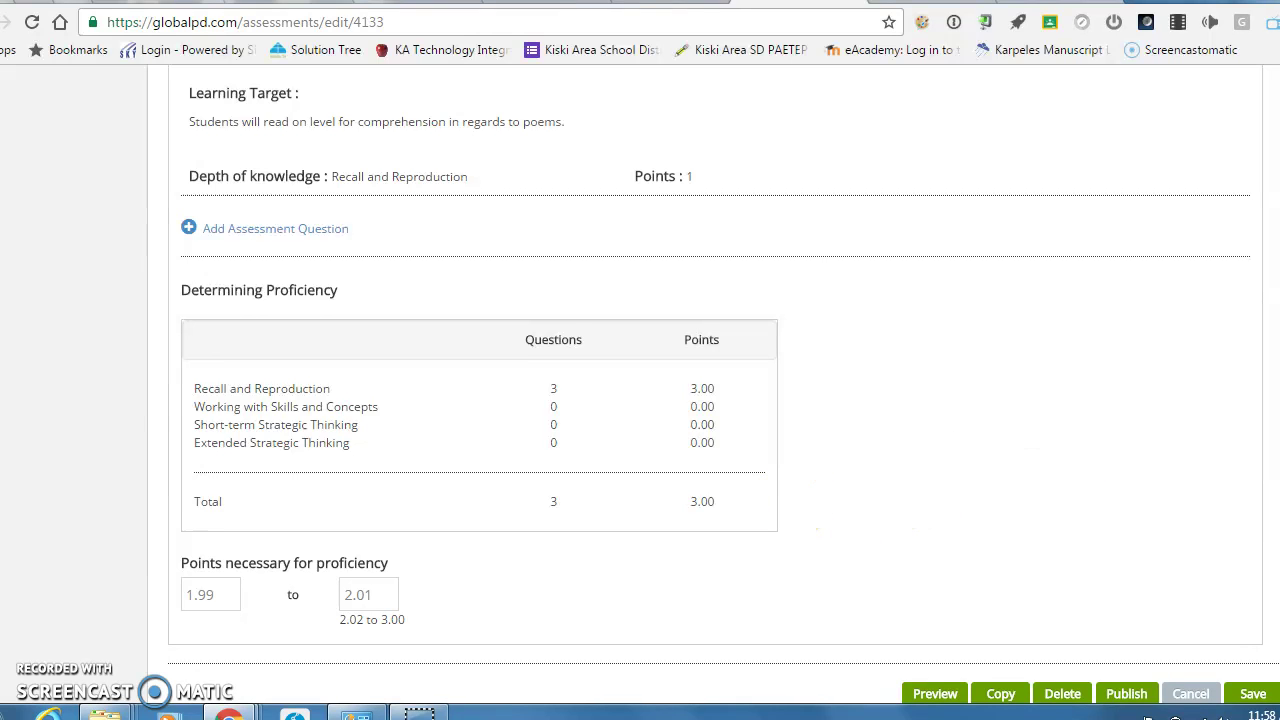
pyautogui.scroll(-3, 720, 400)
pyautogui.click(1253, 560)
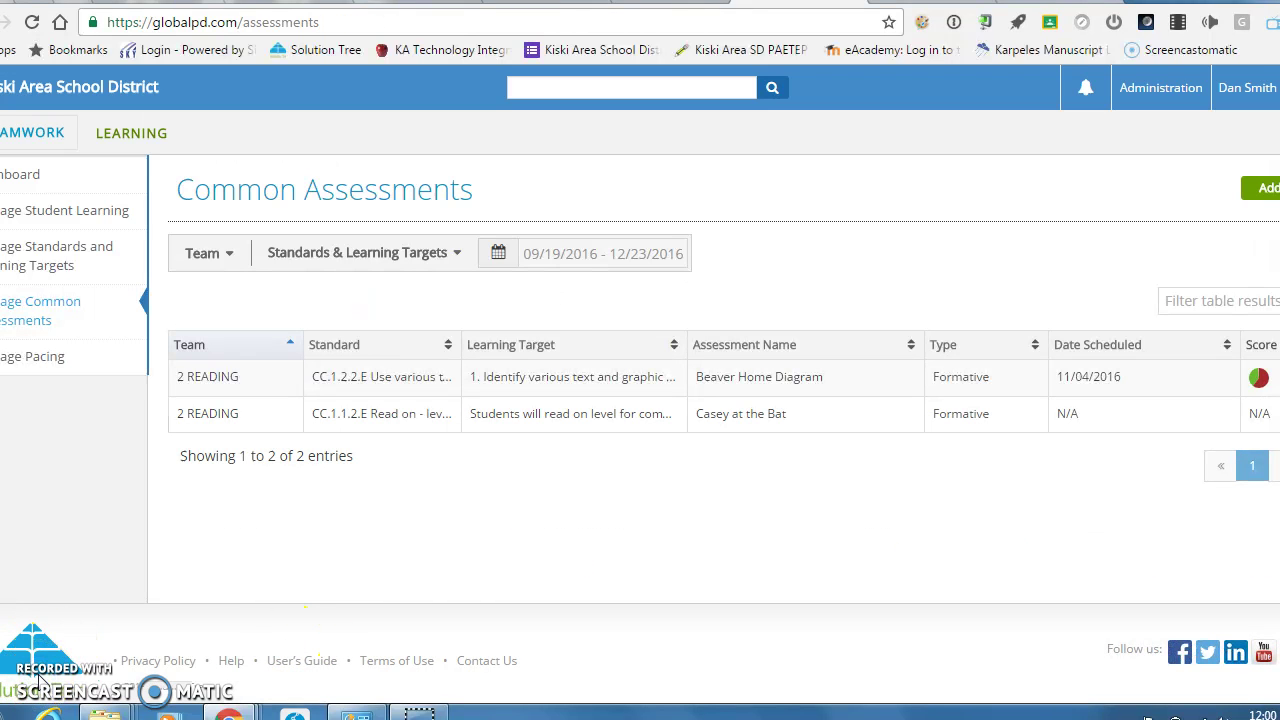
# Check which team the common assessments list is filtered by.
pyautogui.click(225, 256)
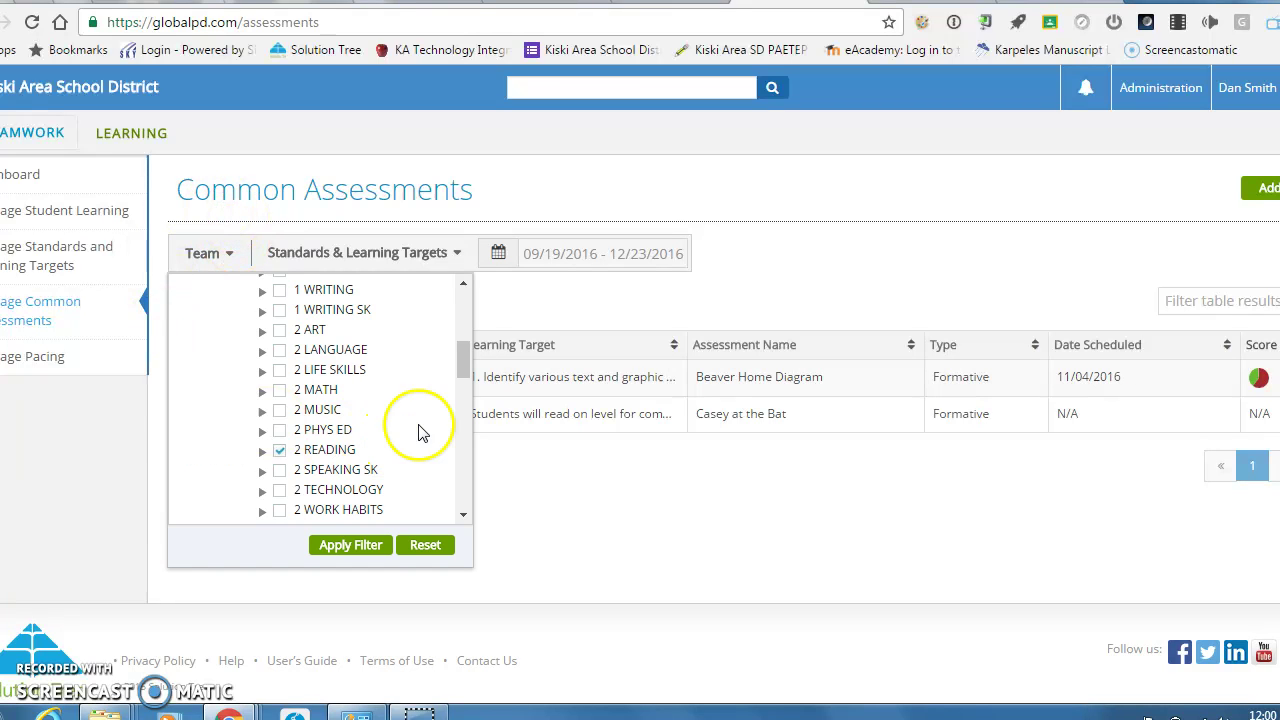
pyautogui.click(570, 295)
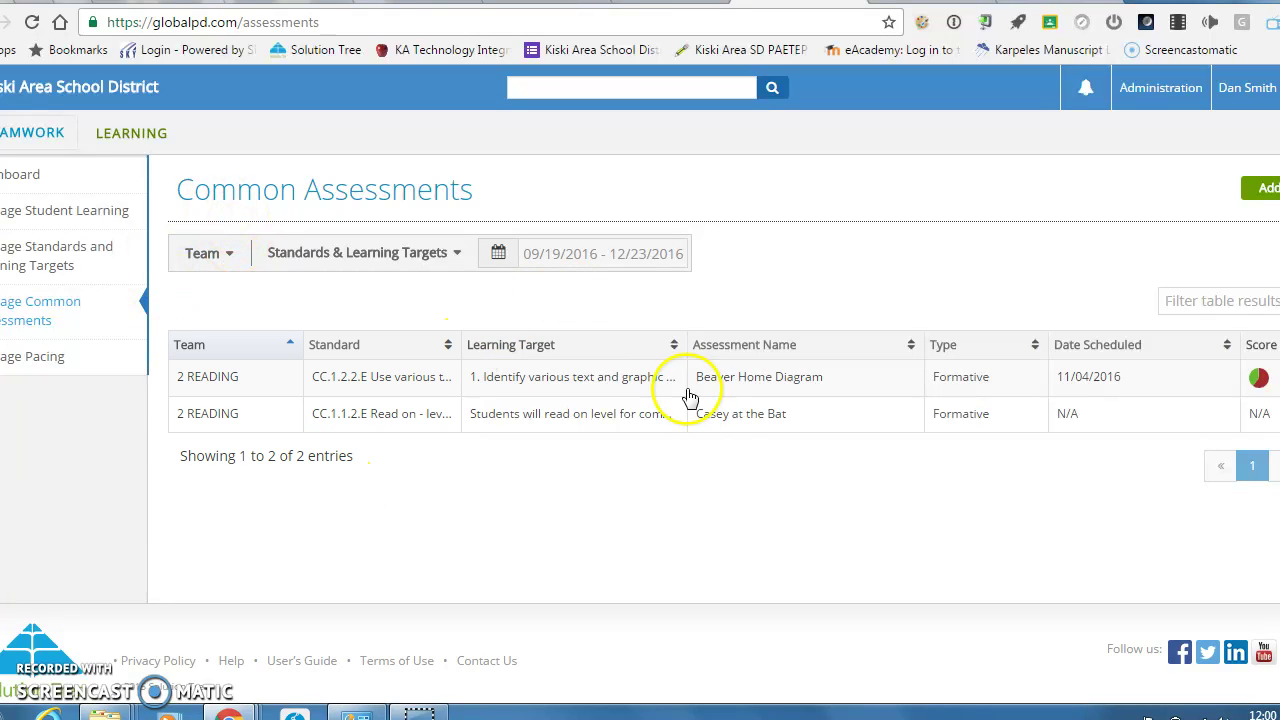
# Open the Casey at the Bat assessment from the common assessments list and publish it.
pyautogui.click(785, 422)
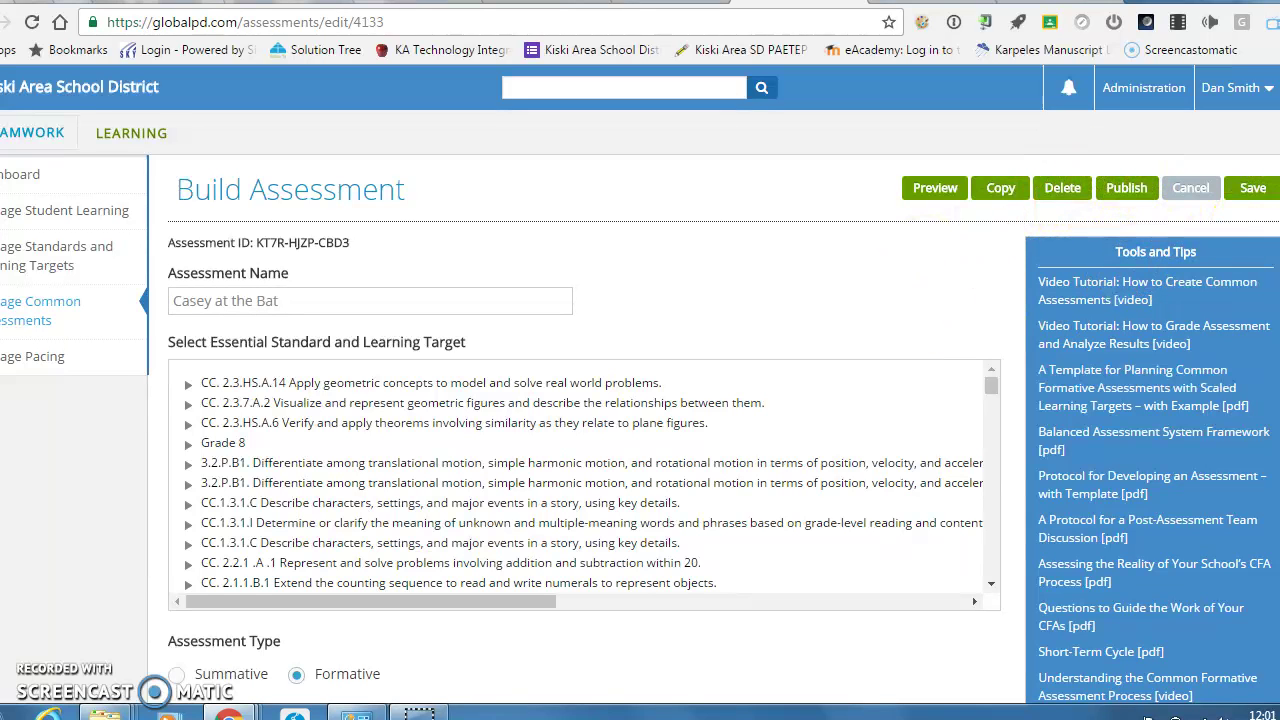
pyautogui.scroll(-4, 640, 400)
pyautogui.scroll(4, 640, 400)
pyautogui.click(1126, 192)
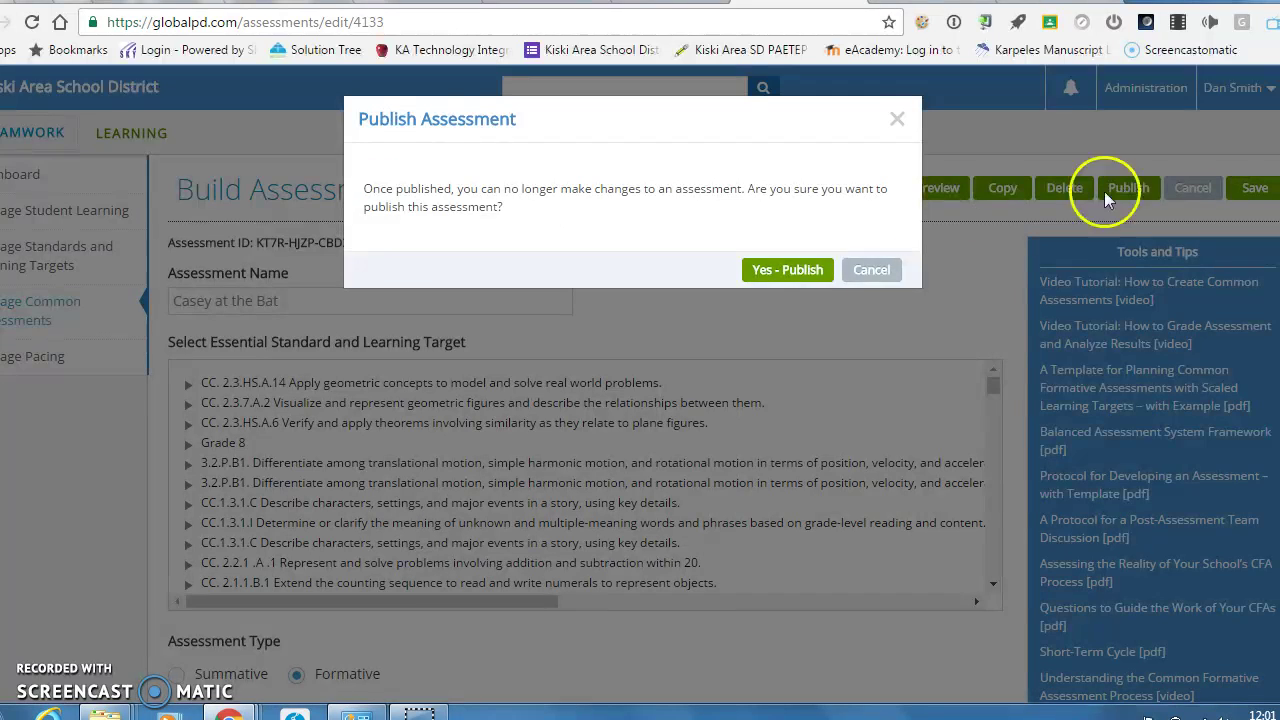
pyautogui.click(800, 272)
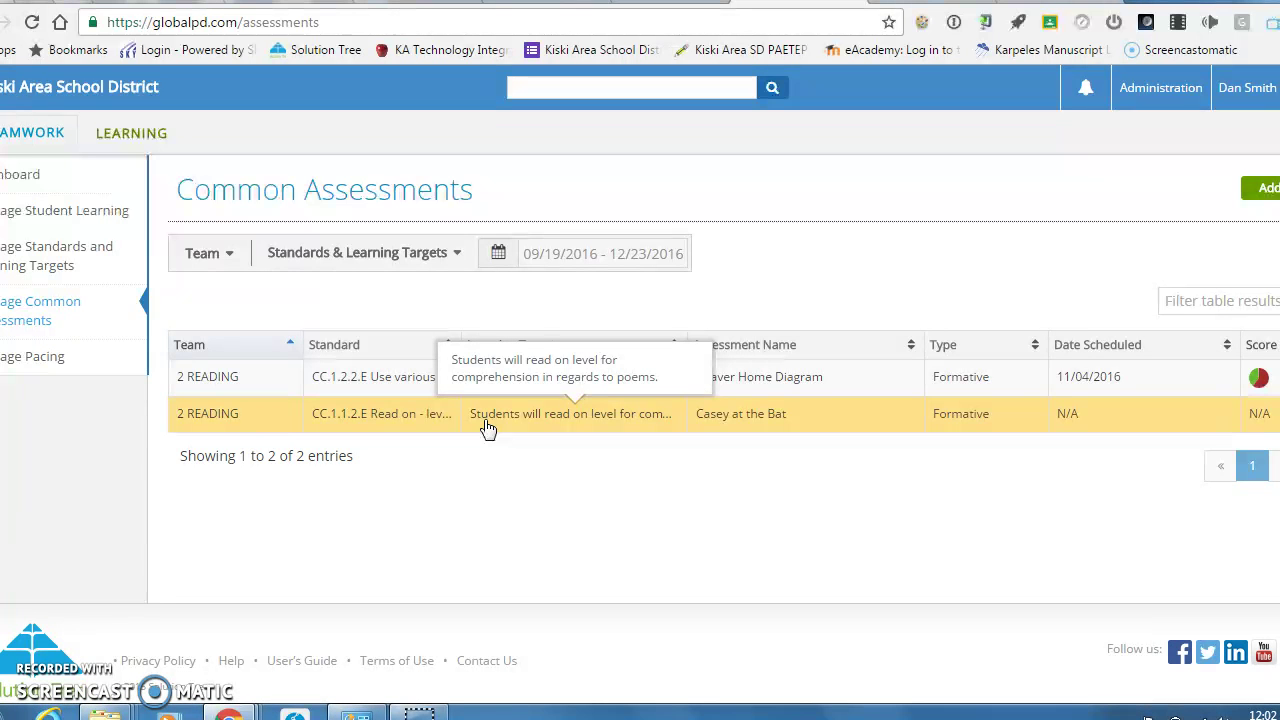
# Reopen the published Casey at the Bat assessment and bring up the pacing calendar for scheduling it.
pyautogui.click(469, 426)
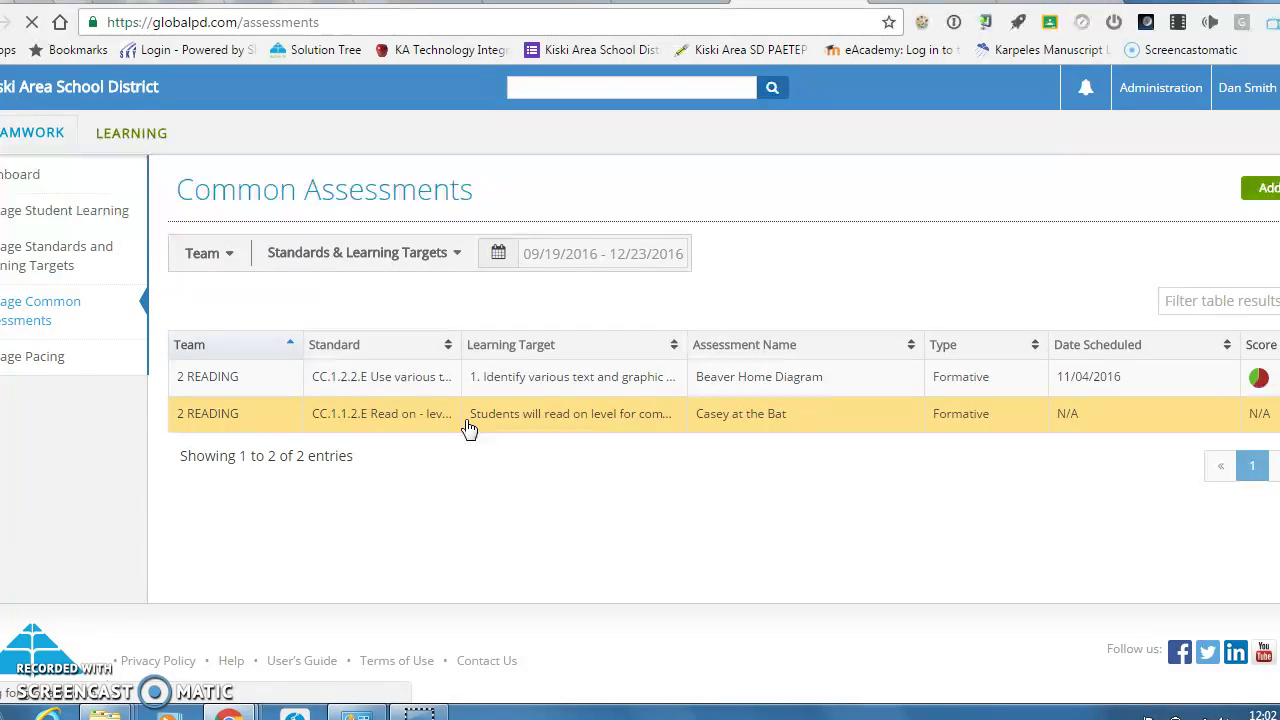
pyautogui.click(44, 685)
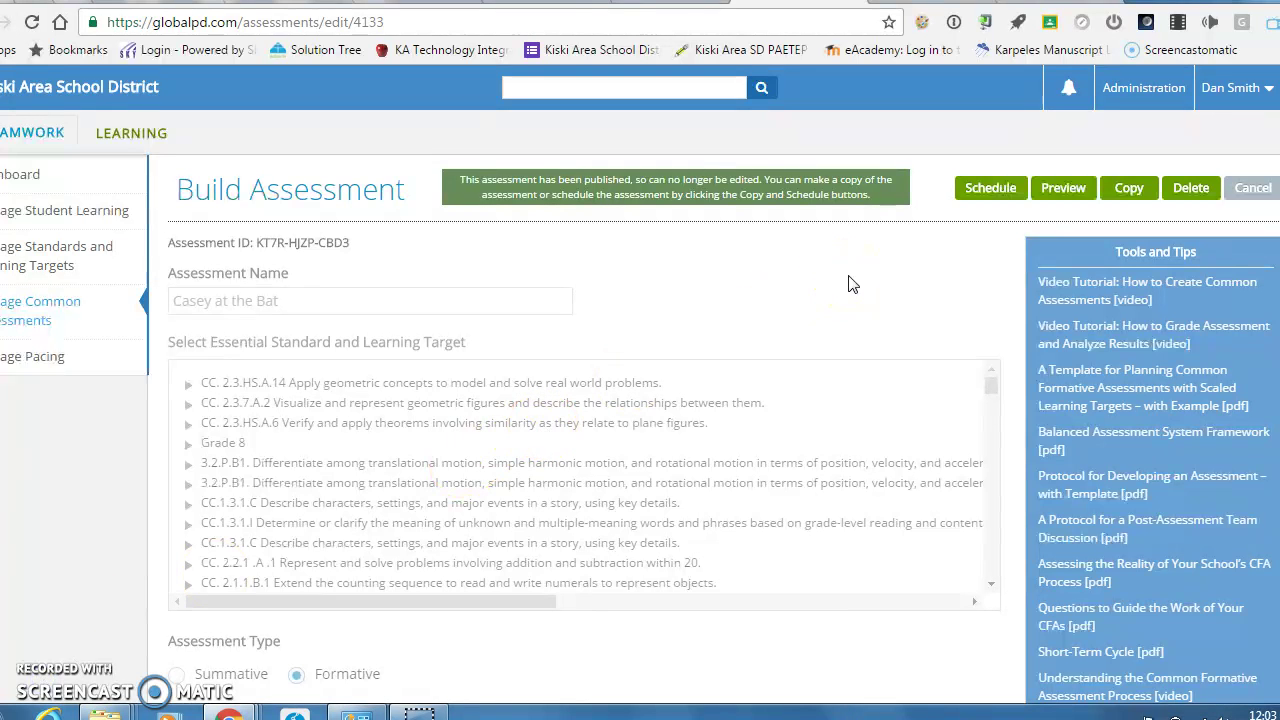
pyautogui.click(992, 200)
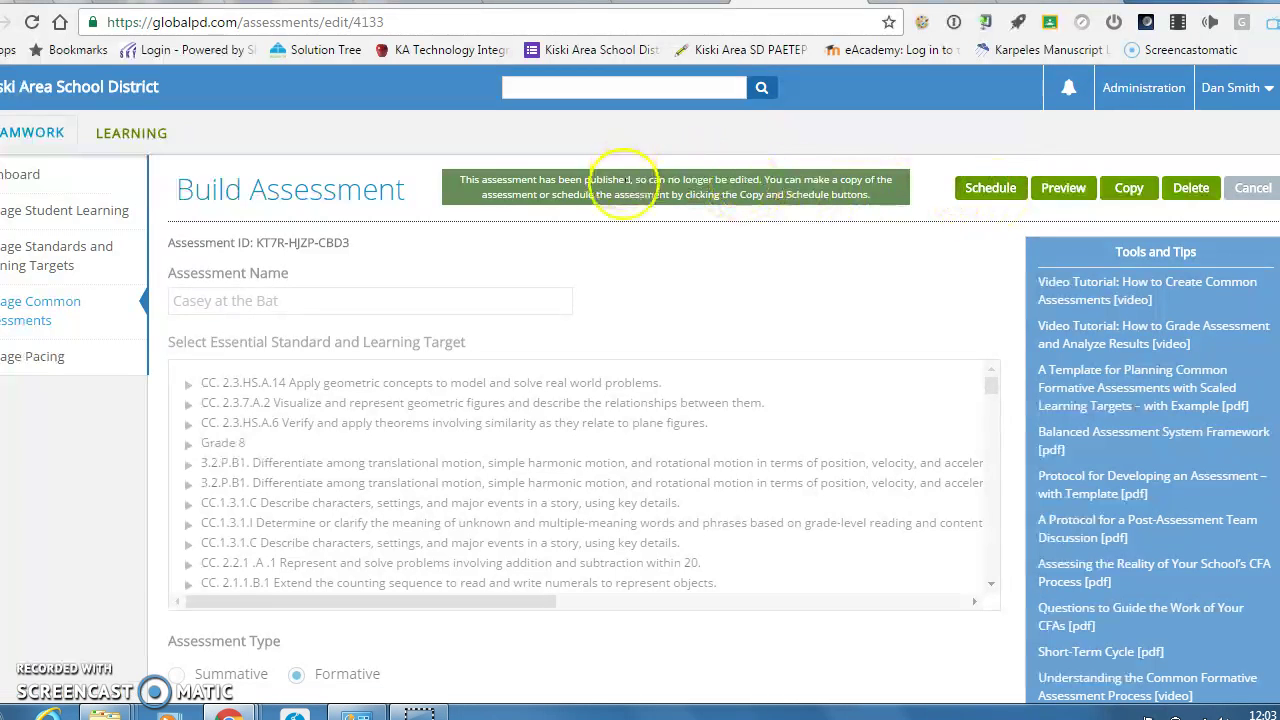
pyautogui.click(995, 195)
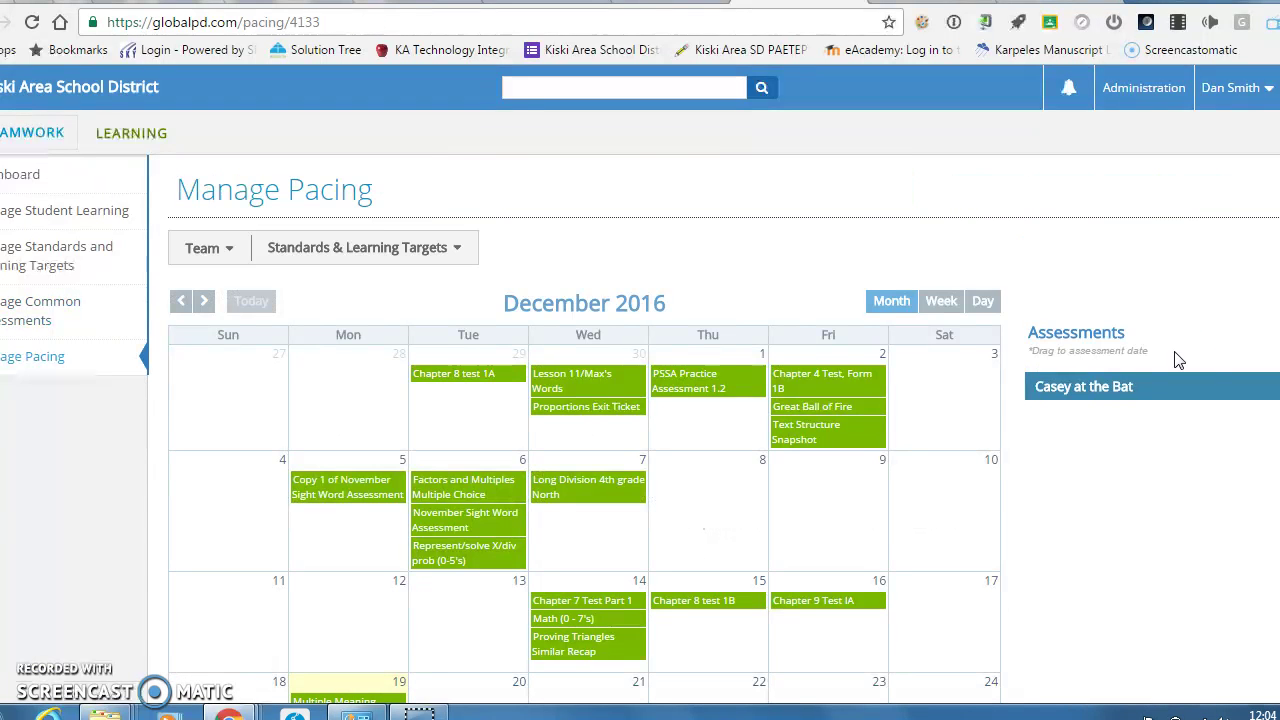
# Schedule the Casey at the Bat assessment for Tuesday, December 20, 2016 on the pacing calendar.
pyautogui.click(1151, 387)
pyautogui.scroll(-1, 1210, 300)
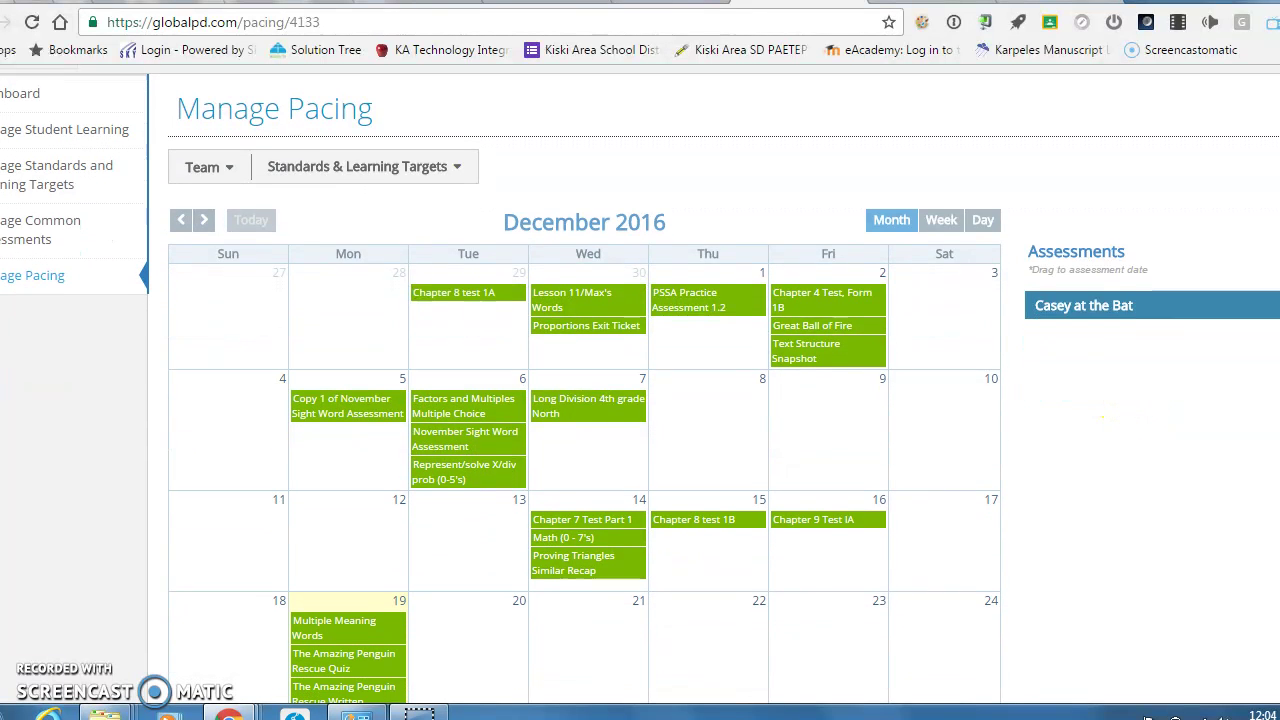
pyautogui.click(1135, 292)
pyautogui.moveTo(1135, 292); pyautogui.dragTo(477, 602)
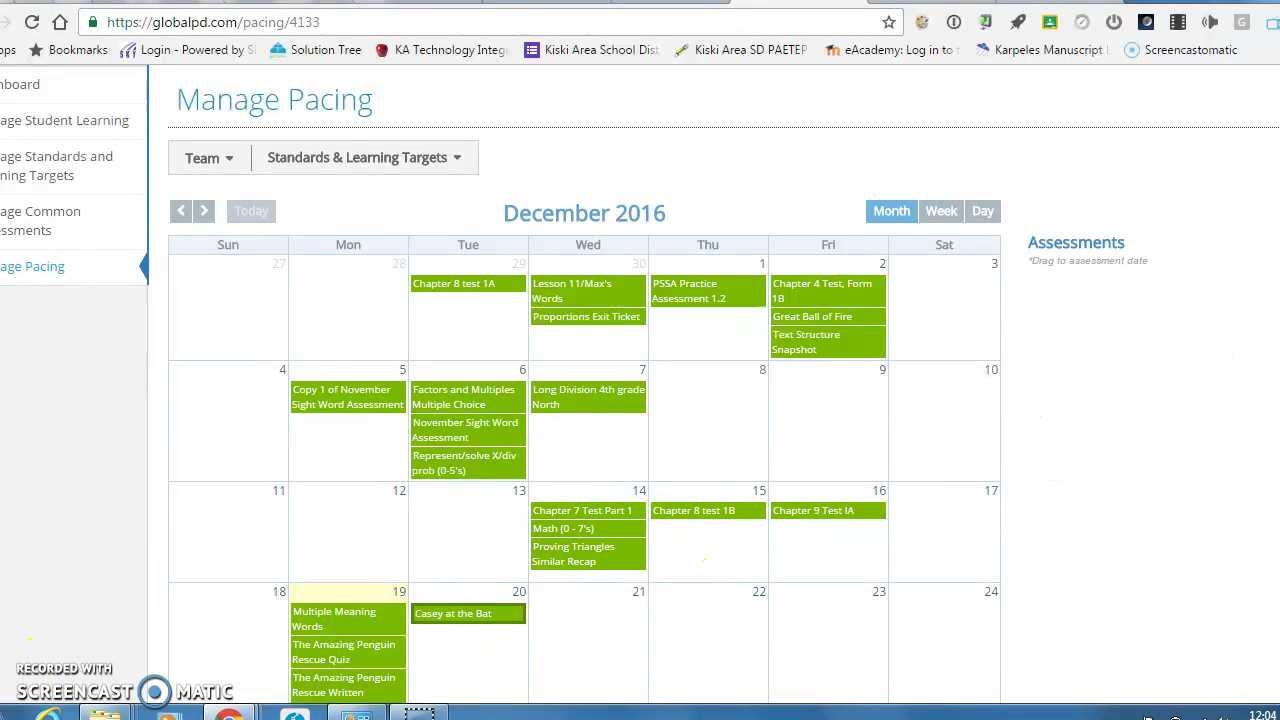
pyautogui.scroll(2, 640, 380)
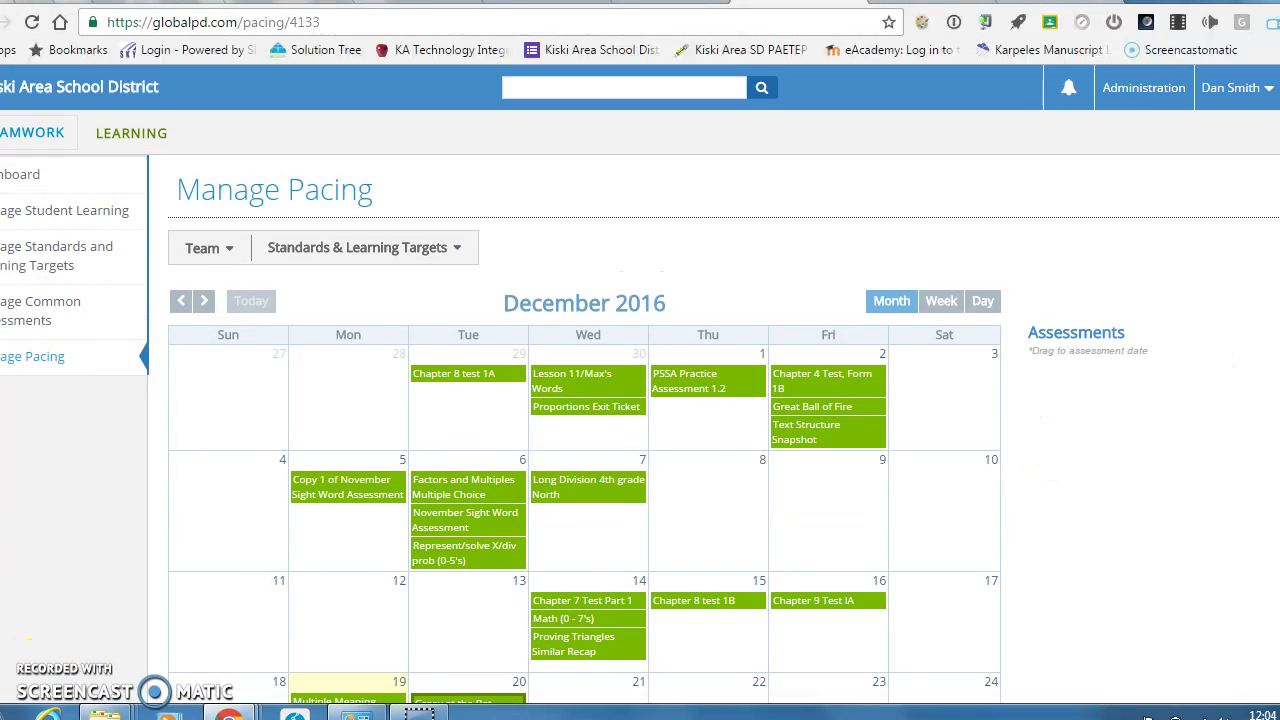
pyautogui.scroll(-2, 640, 384)
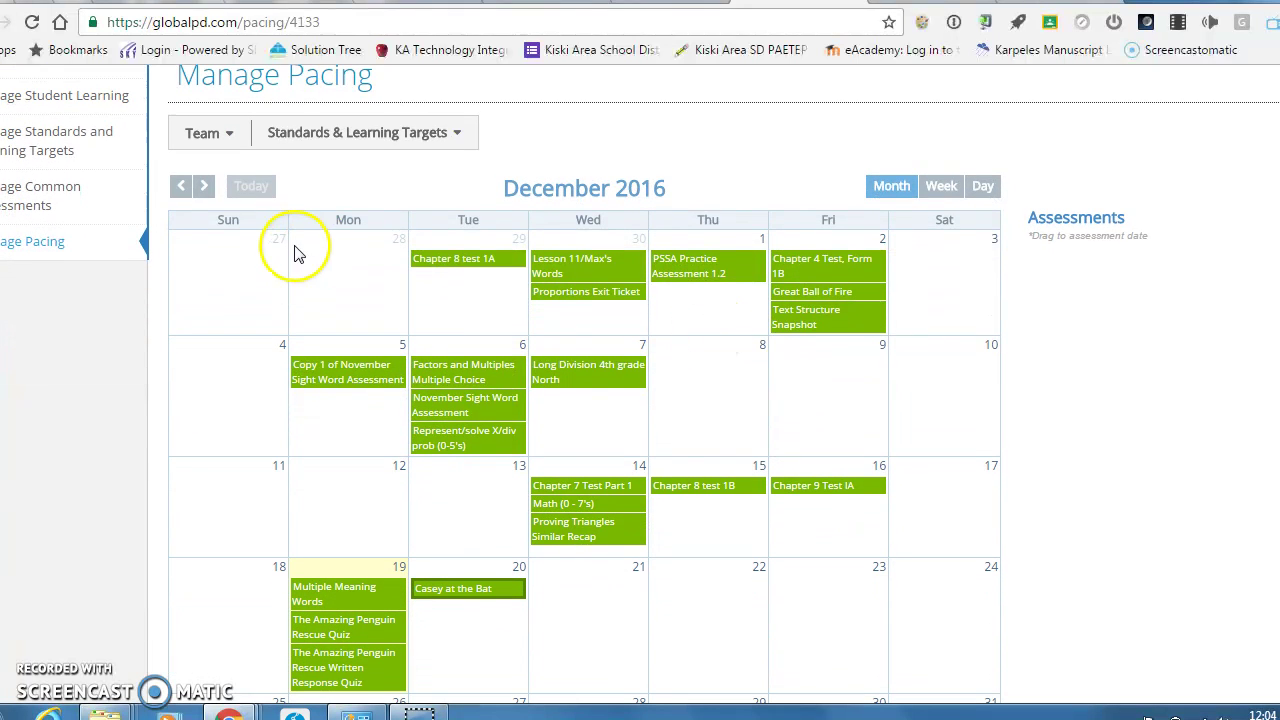
# Return to the common assessments list and open the scheduled Casey at the Bat assessment's results page.
pyautogui.click(40, 200)
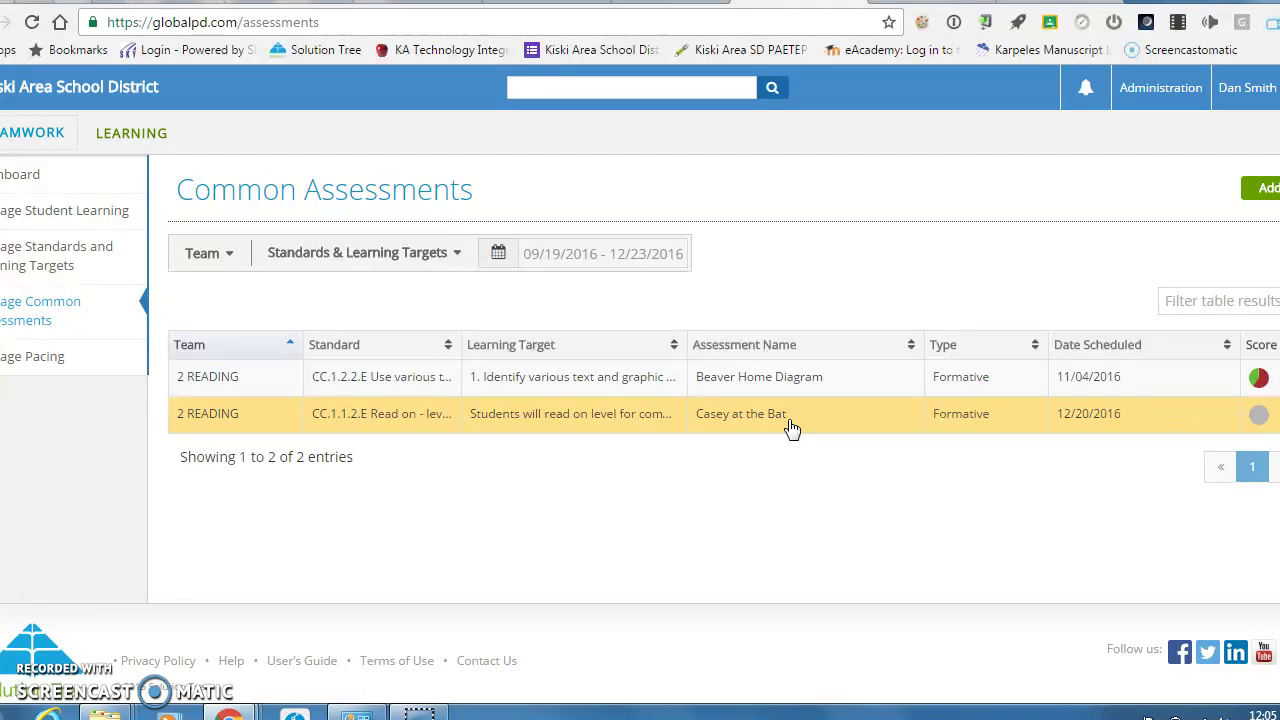
pyautogui.click(791, 428)
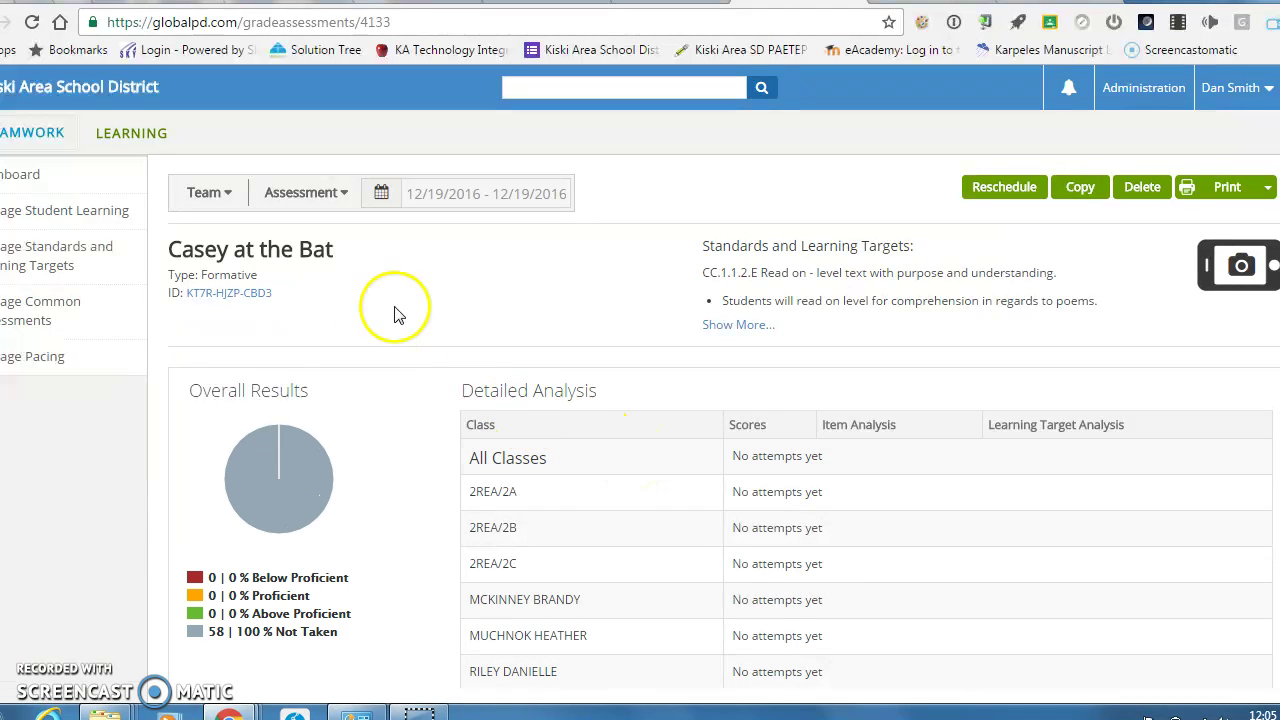
pyautogui.moveTo(296, 462)
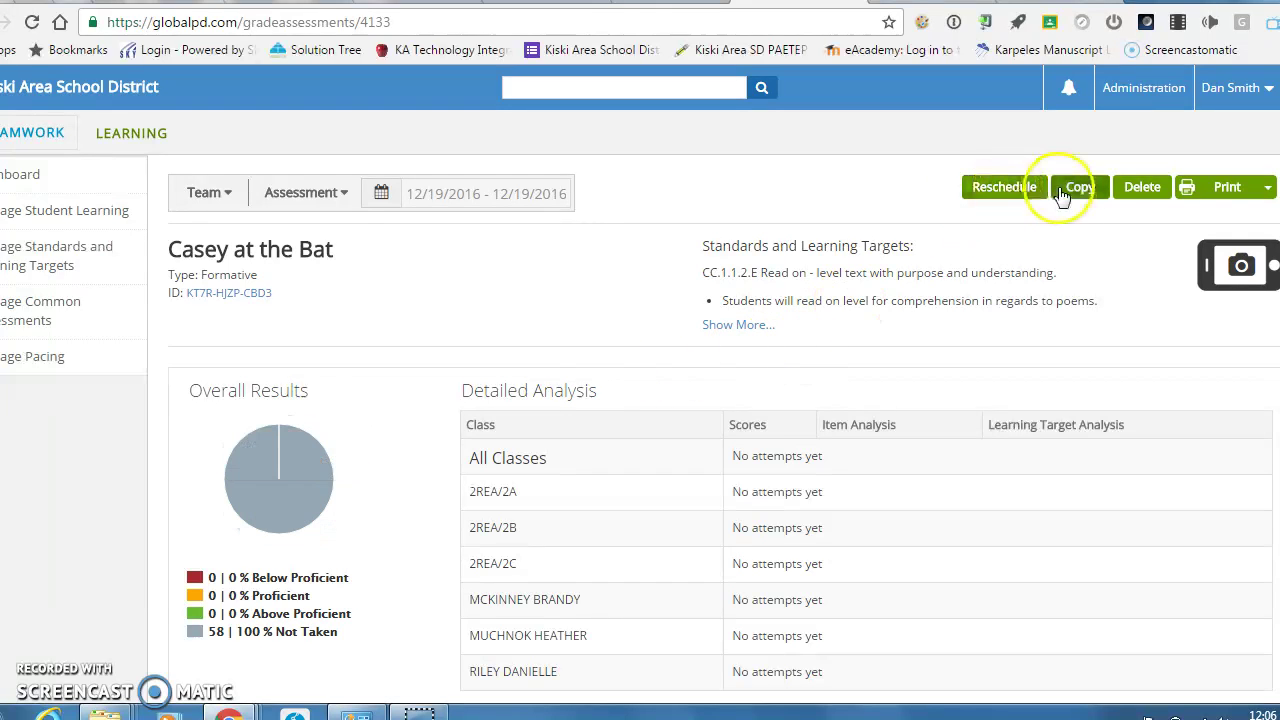
# Bring up the printable Instructions for Browser Capture for Casey at the Bat and move their window fully into view.
pyautogui.click(1251, 189)
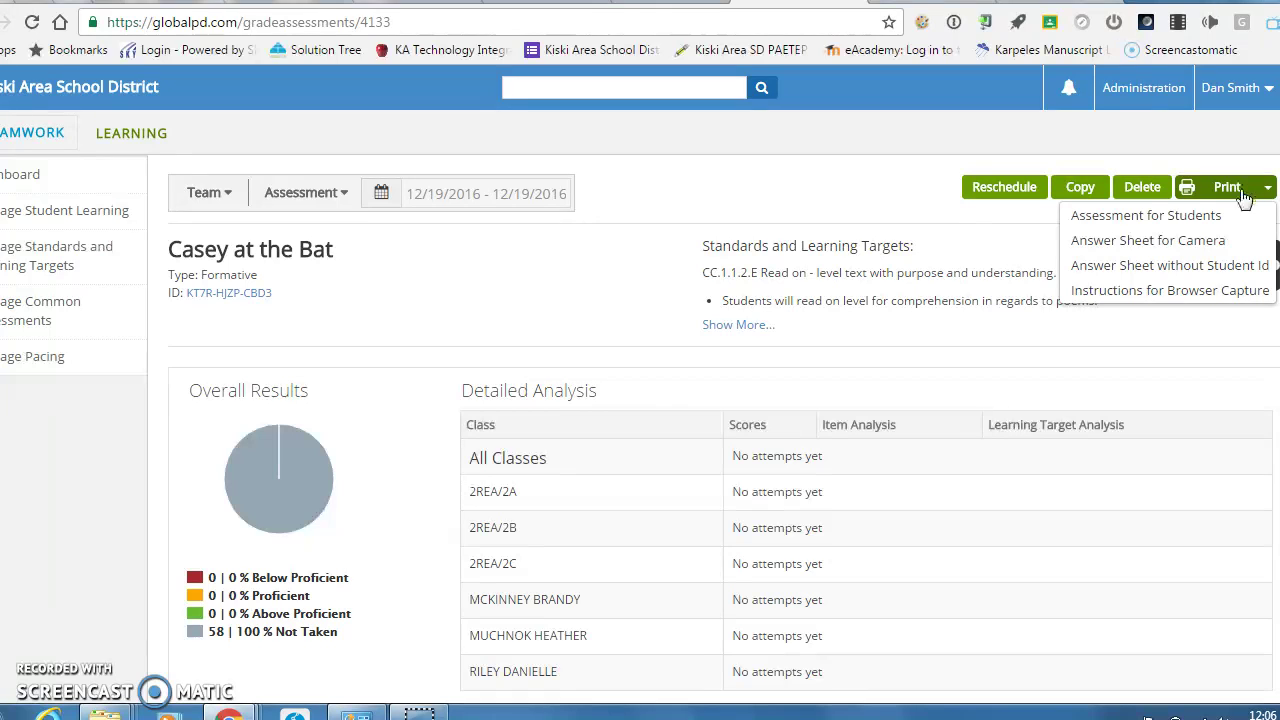
pyautogui.click(1220, 248)
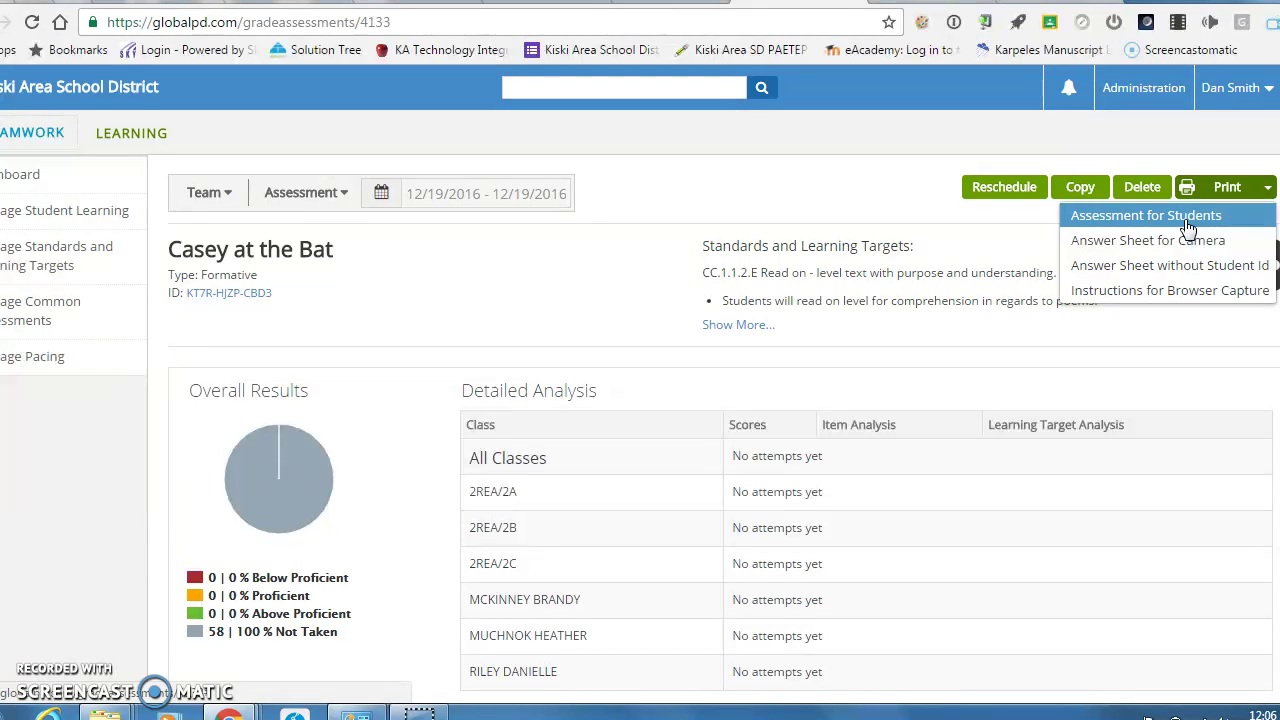
pyautogui.click(1184, 291)
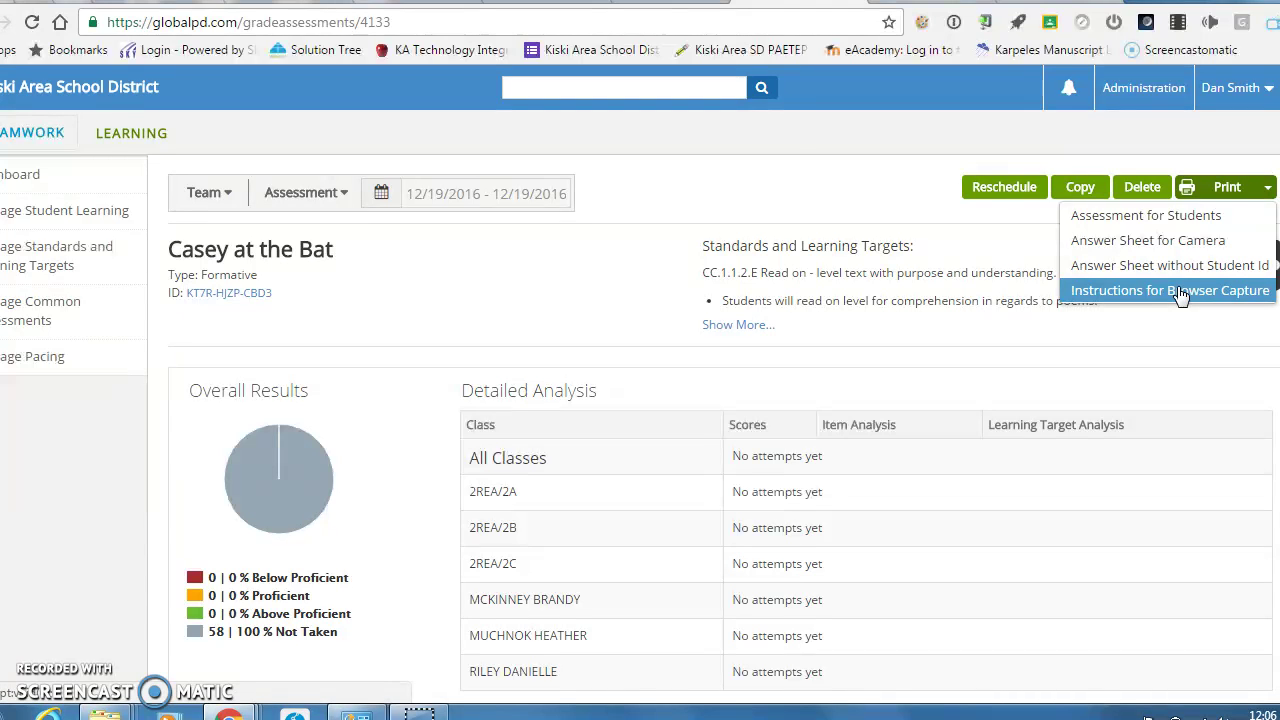
pyautogui.click(1181, 291)
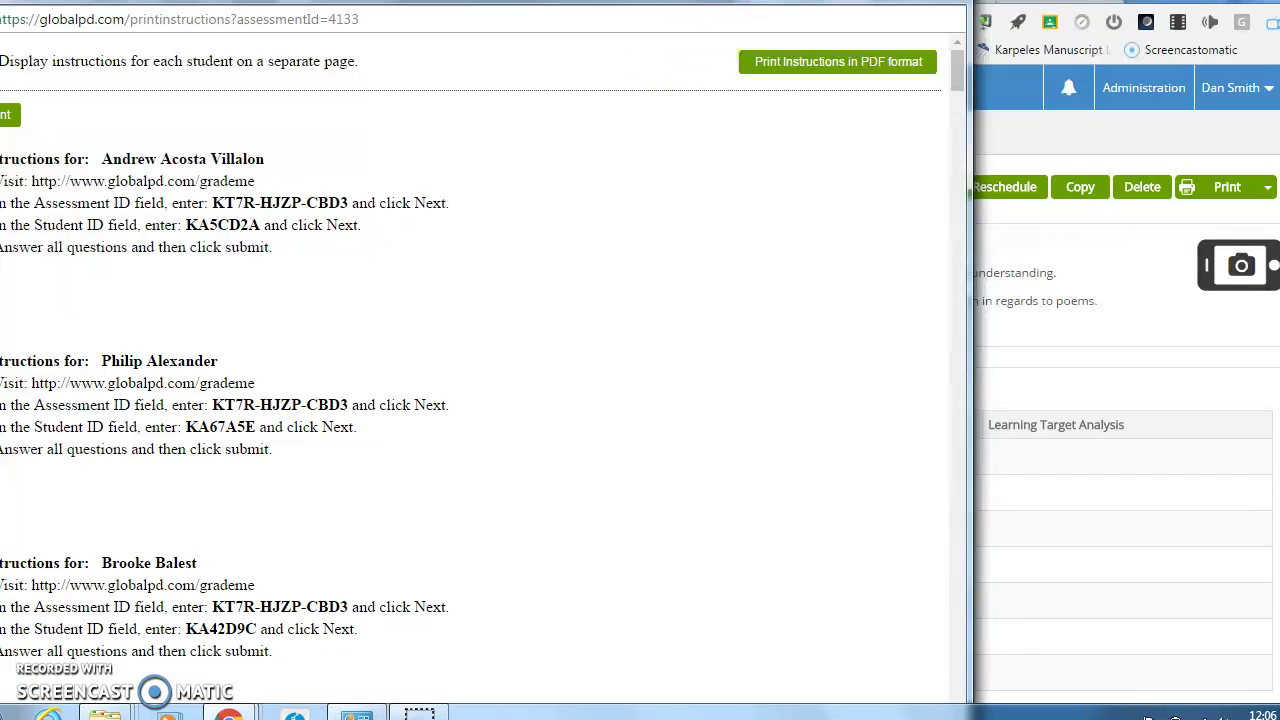
pyautogui.moveTo(738, 0); pyautogui.dragTo(982, 0)
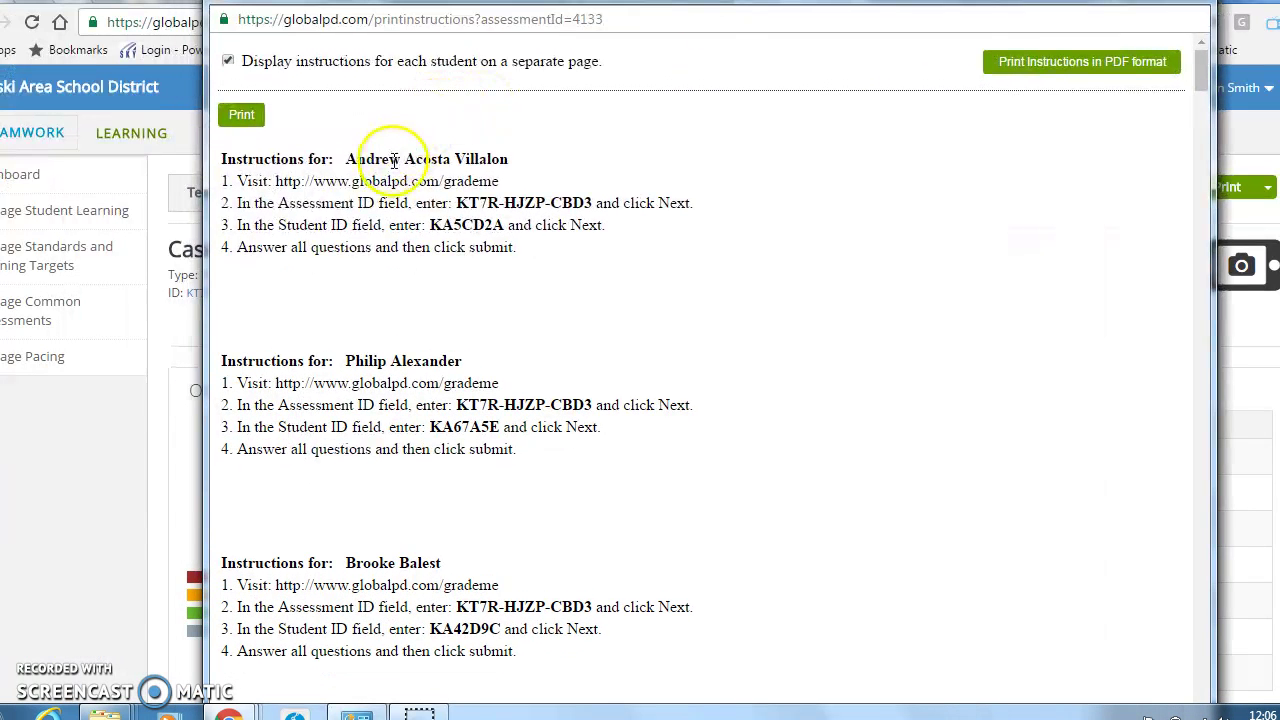
# Highlight the web address, the student ID and the assessment ID in the first student's instructions.
pyautogui.moveTo(499, 181); pyautogui.dragTo(274, 181)
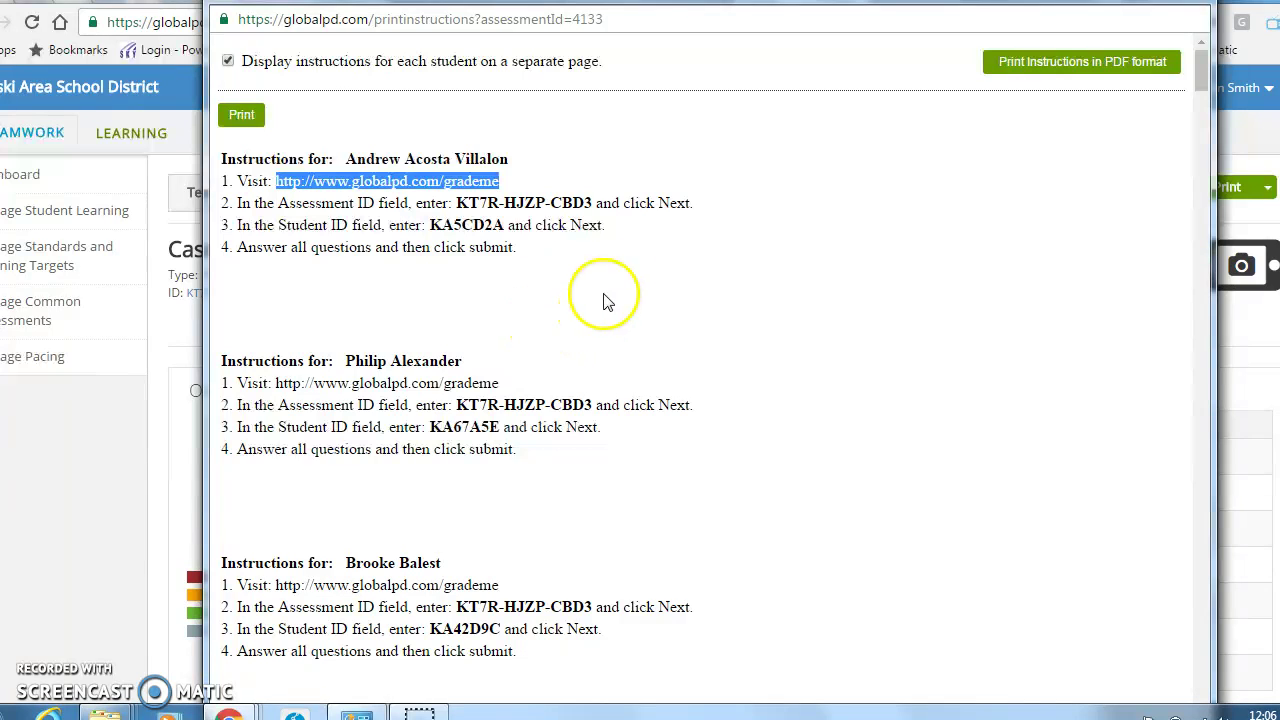
pyautogui.click(502, 225)
pyautogui.moveTo(502, 225); pyautogui.dragTo(430, 225)
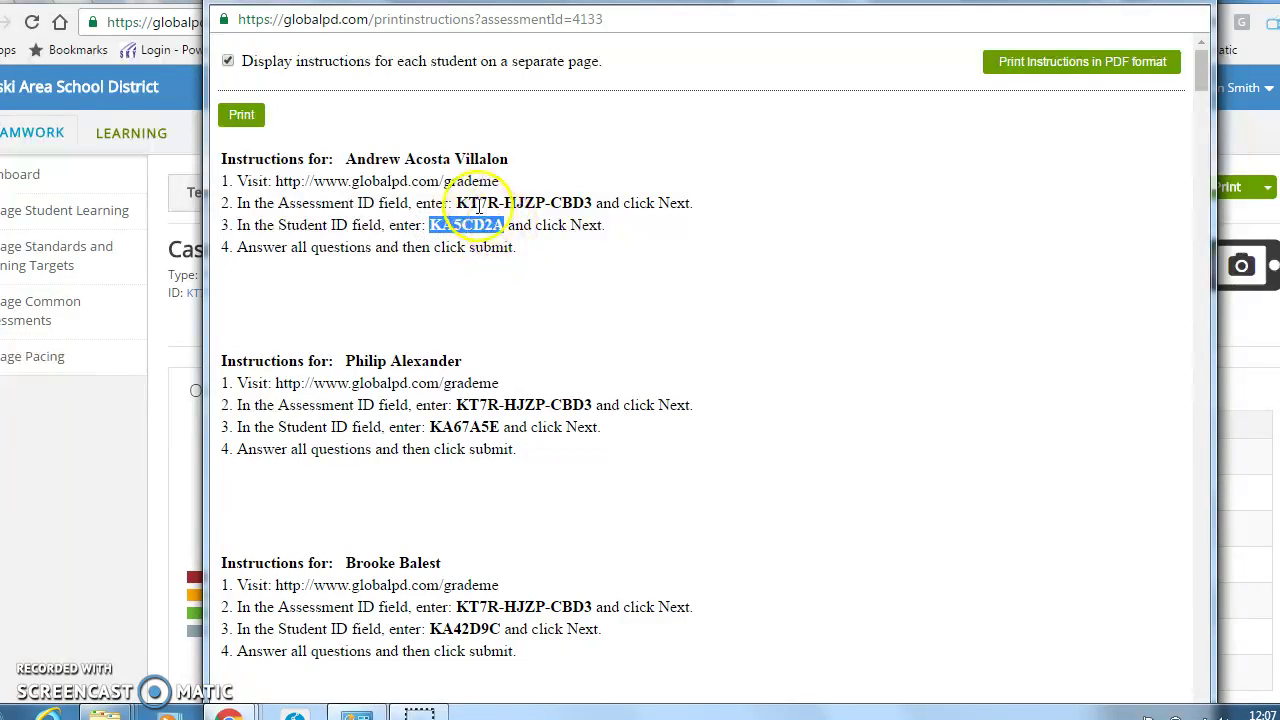
pyautogui.moveTo(457, 203); pyautogui.dragTo(596, 208)
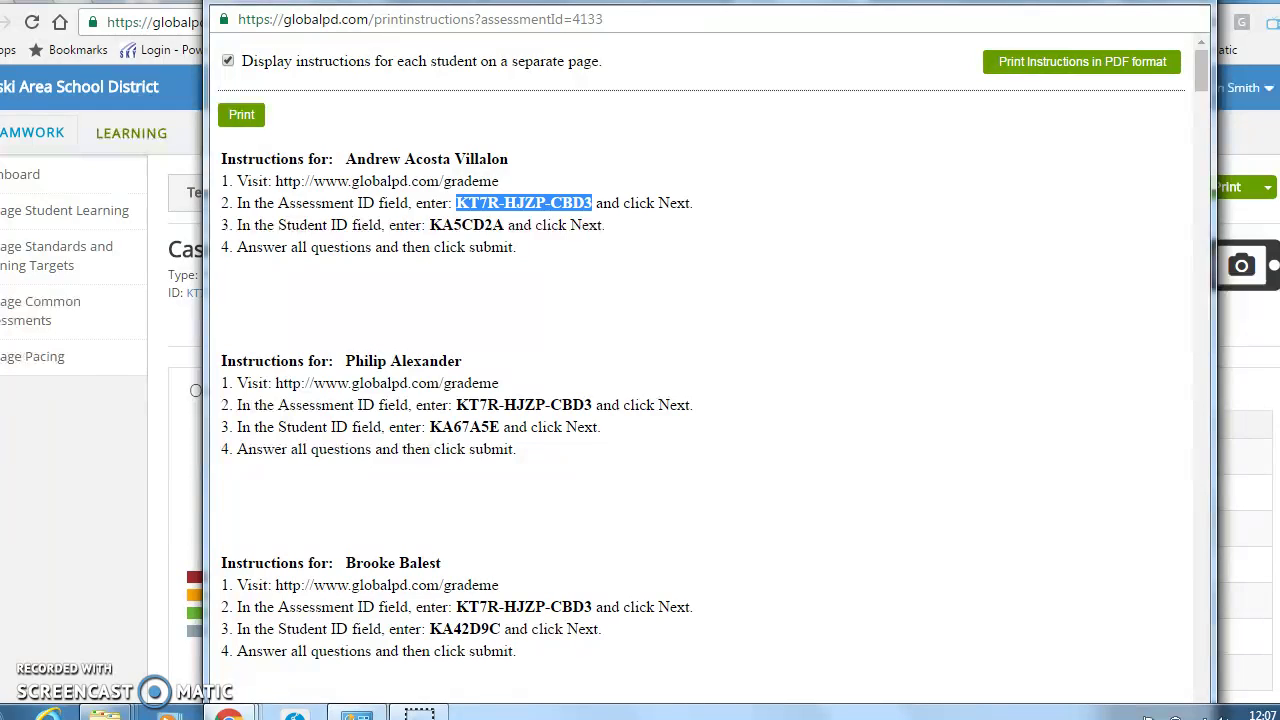
# Close the student instructions and inspect the Overall Results pie chart of Casey at the Bat.
pyautogui.click(1190, 2)
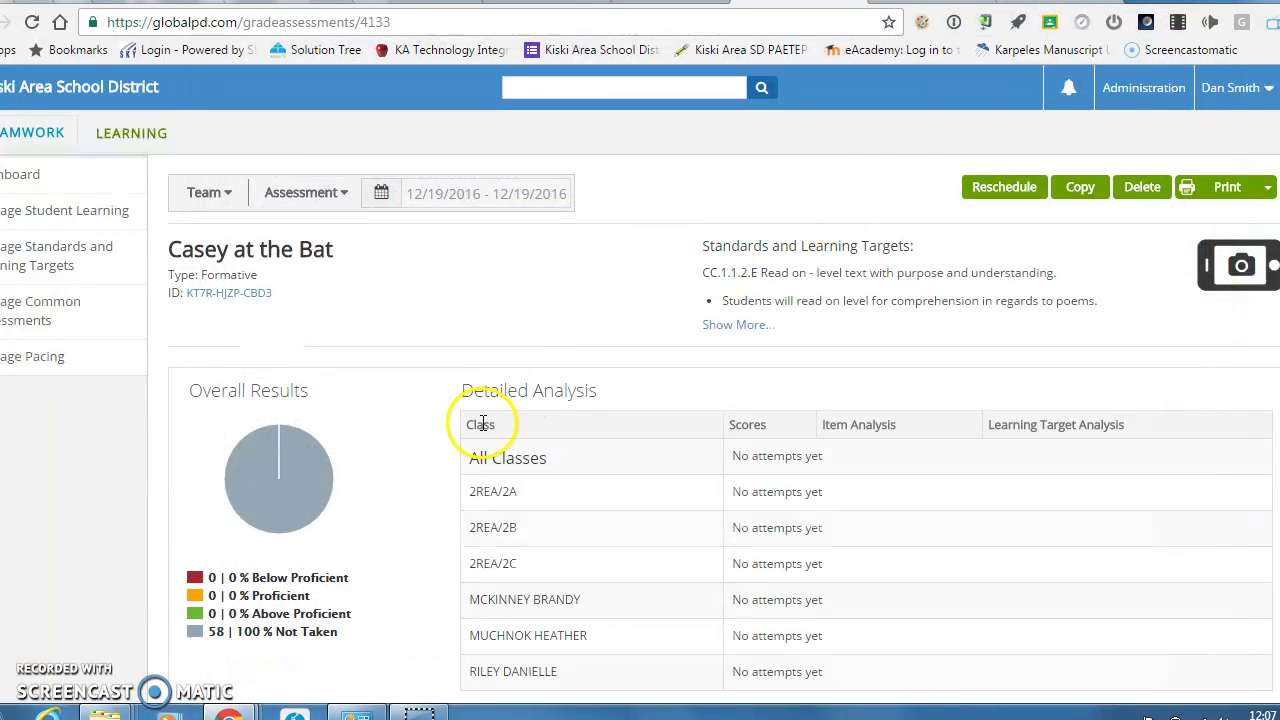
pyautogui.moveTo(255, 505)
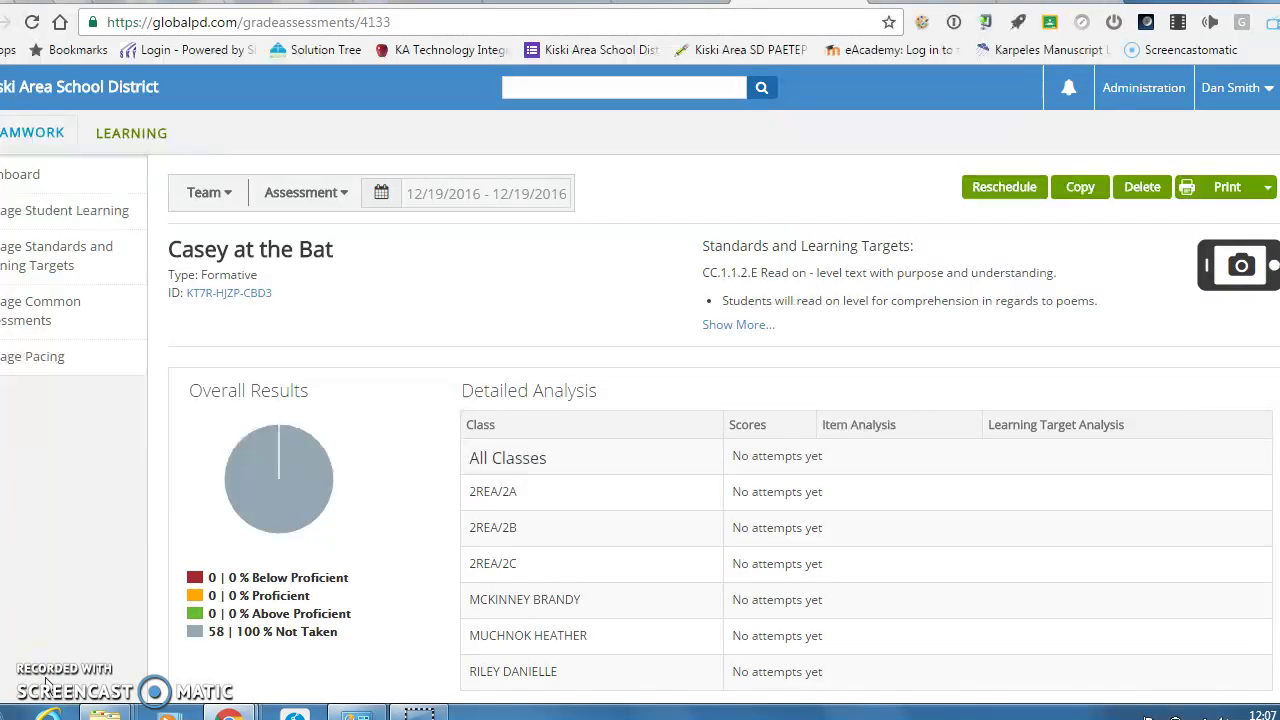
pyautogui.moveTo(294, 457)
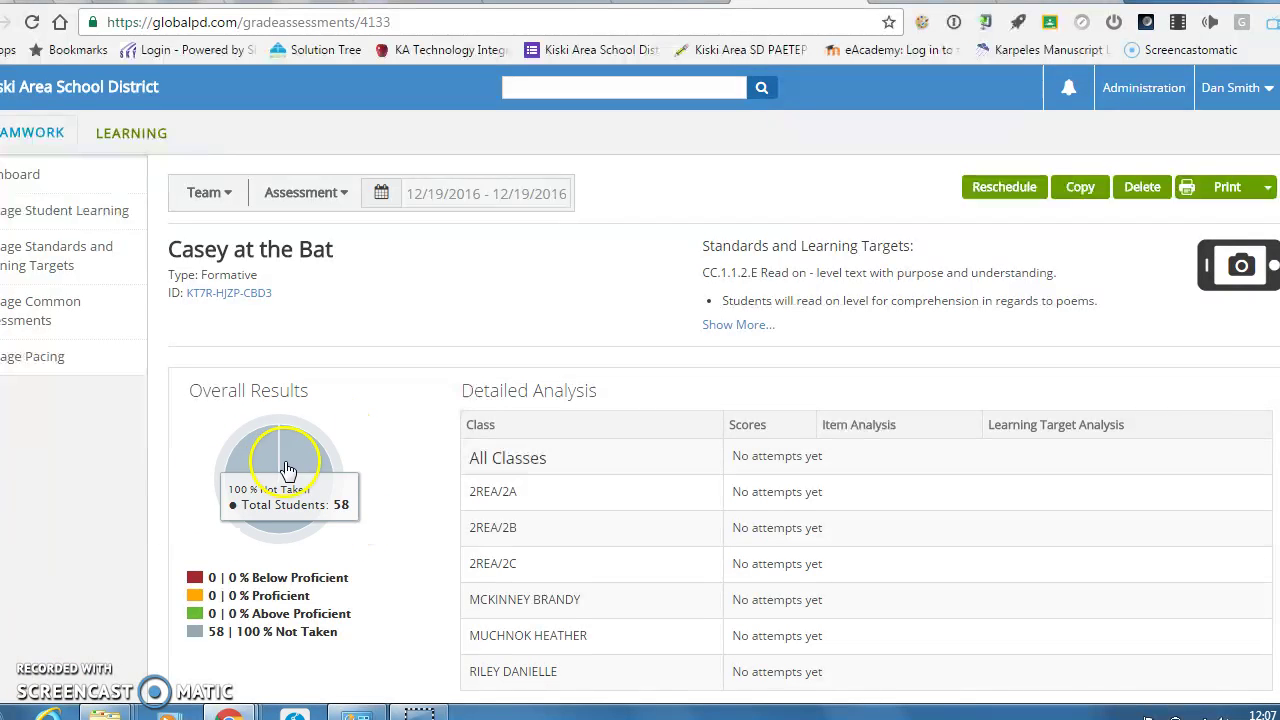